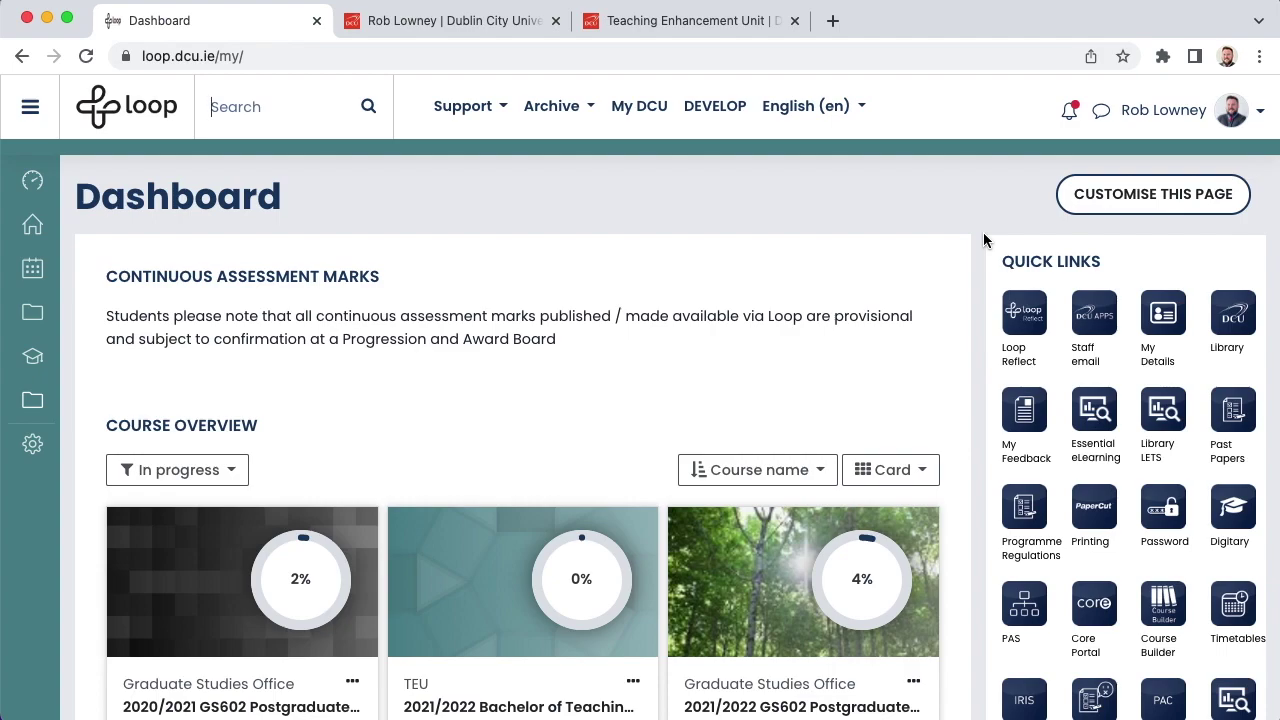
Step: Filter the course overview to All courses and show All of them on one page
scroll(984, 238, down, 4)
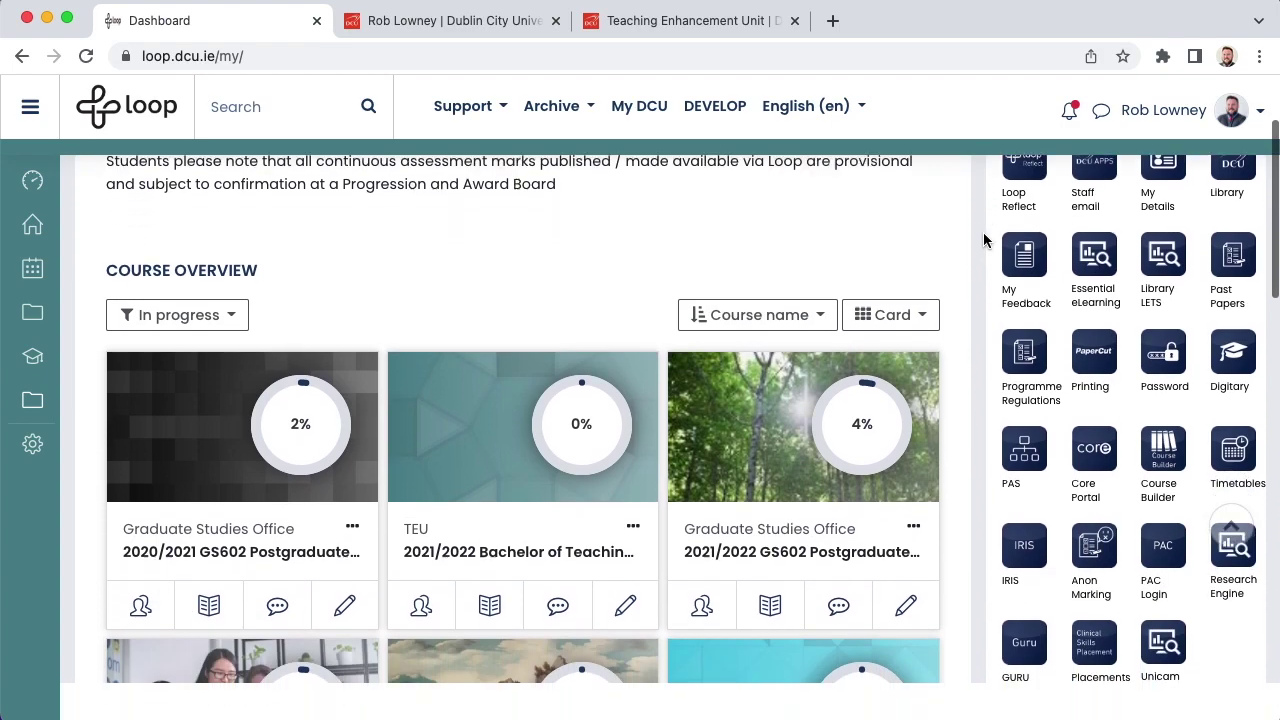
scroll(986, 240, down, 2)
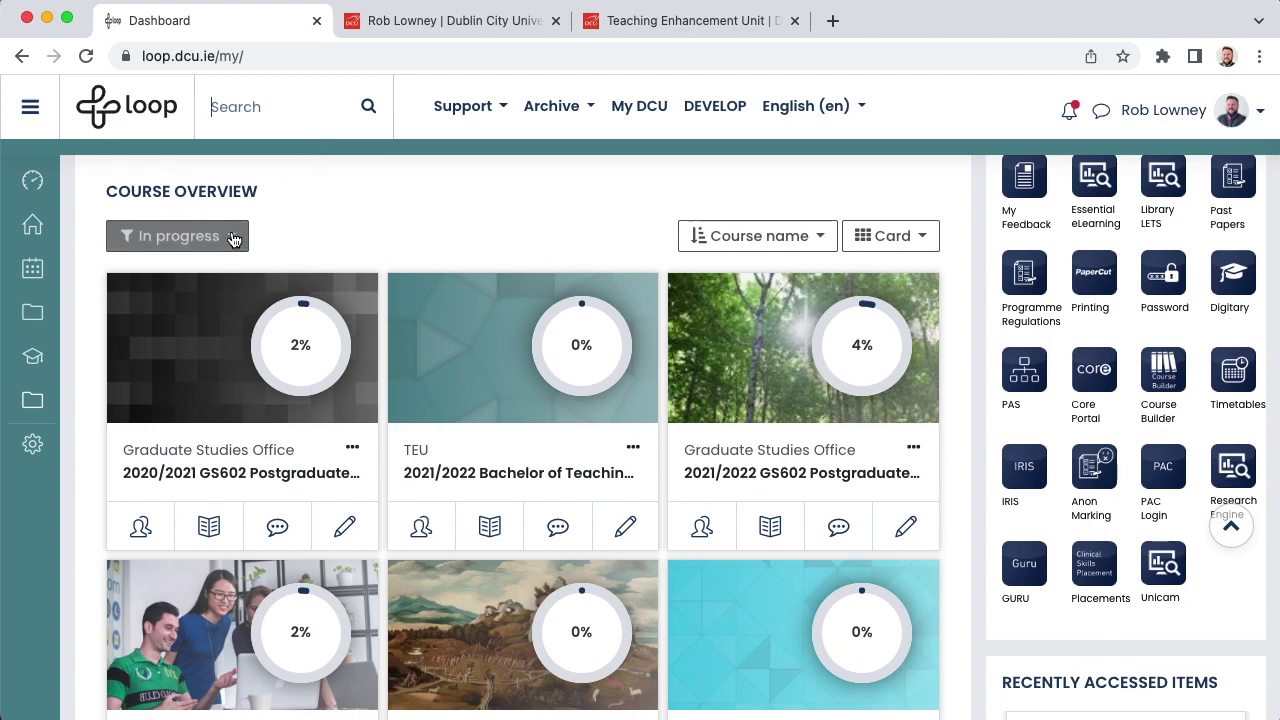
click(231, 240)
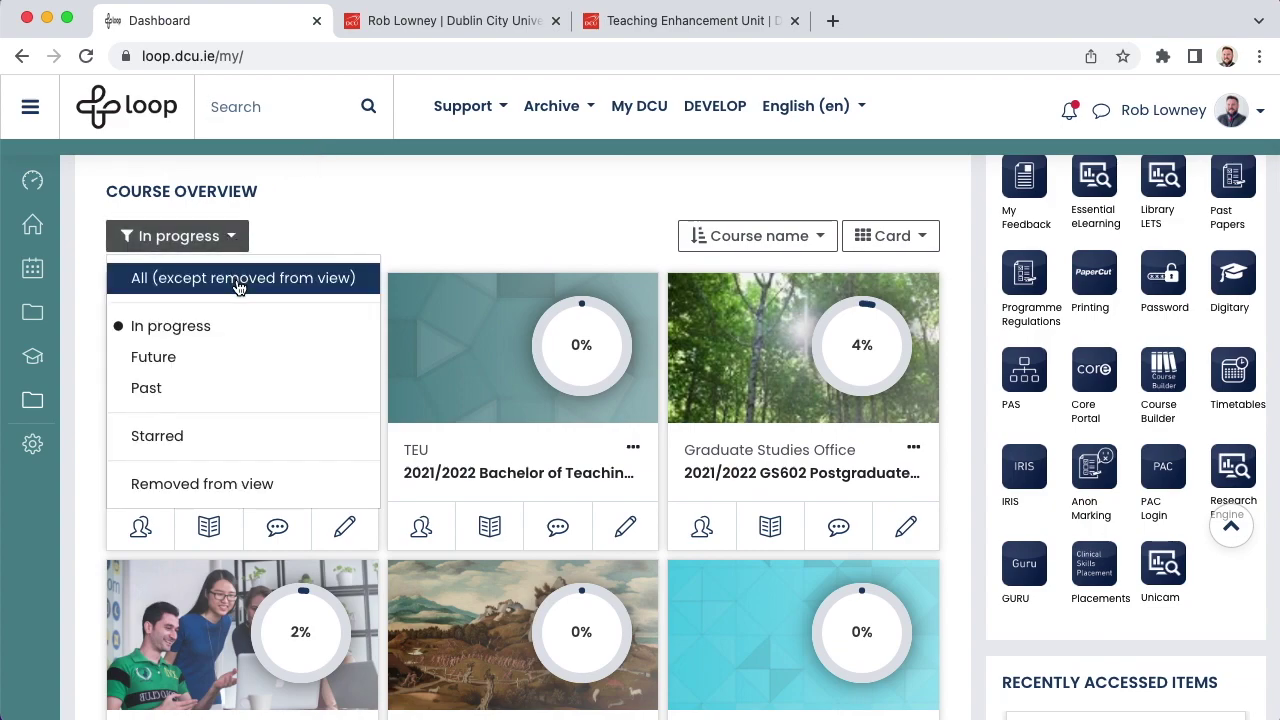
click(240, 280)
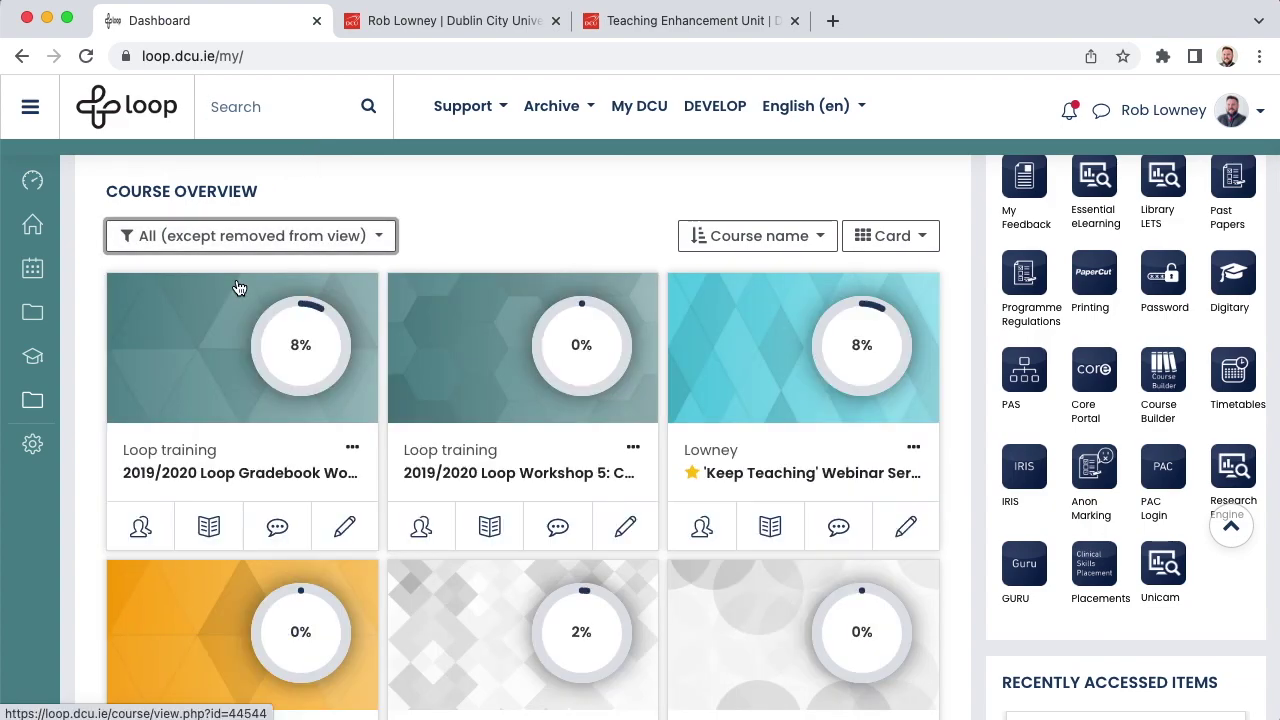
scroll(238, 287, down, 9)
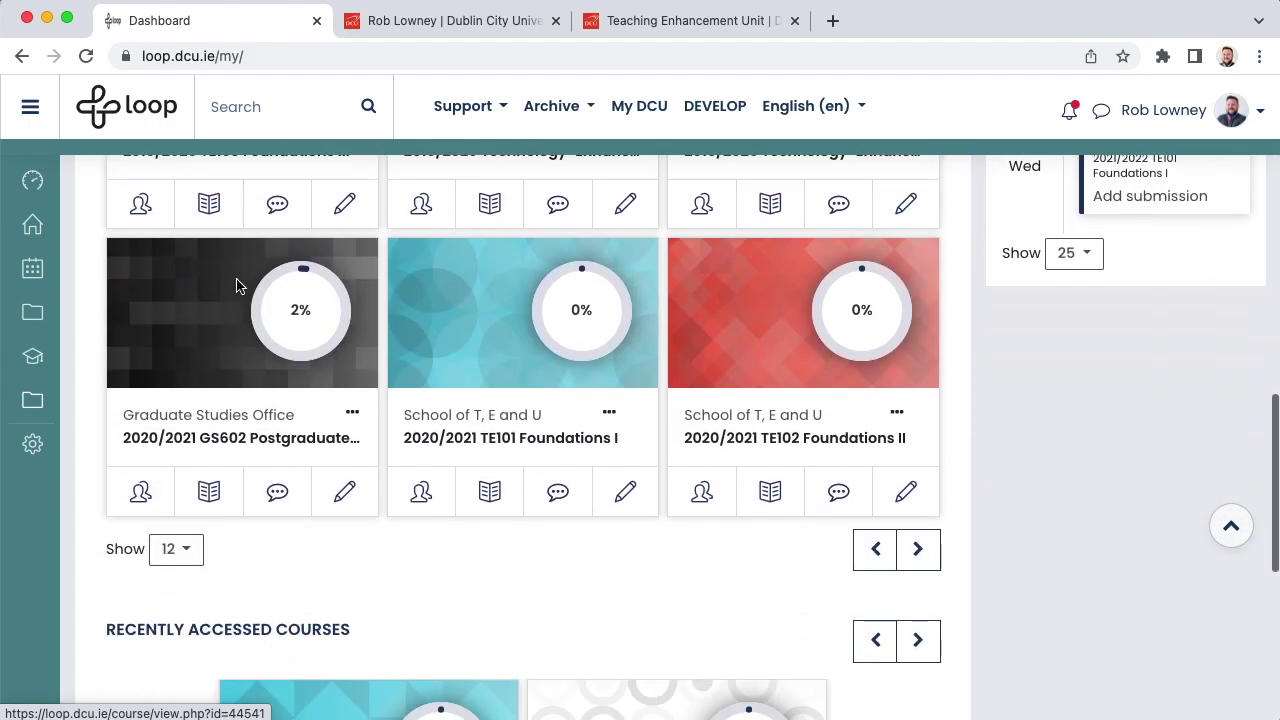
scroll(236, 287, down, 3)
click(186, 330)
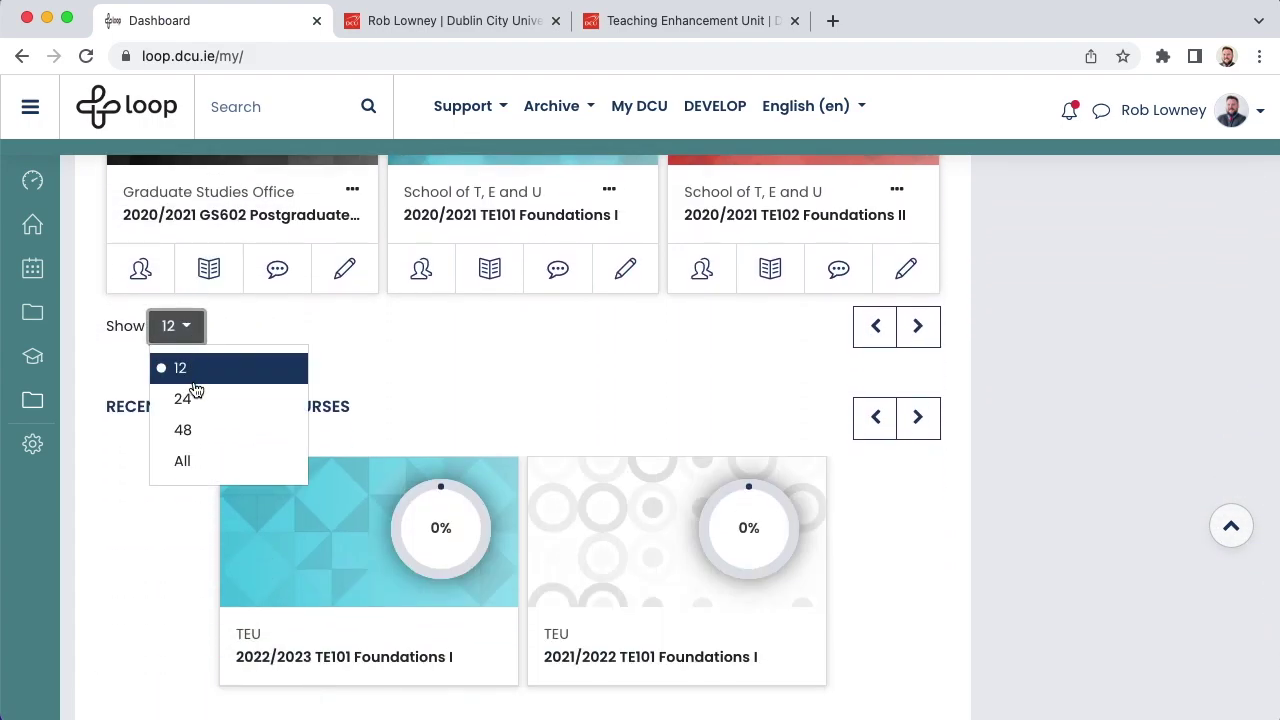
click(186, 461)
Step: Switch the course overview layout from Card to List view
scroll(191, 467, up, 10)
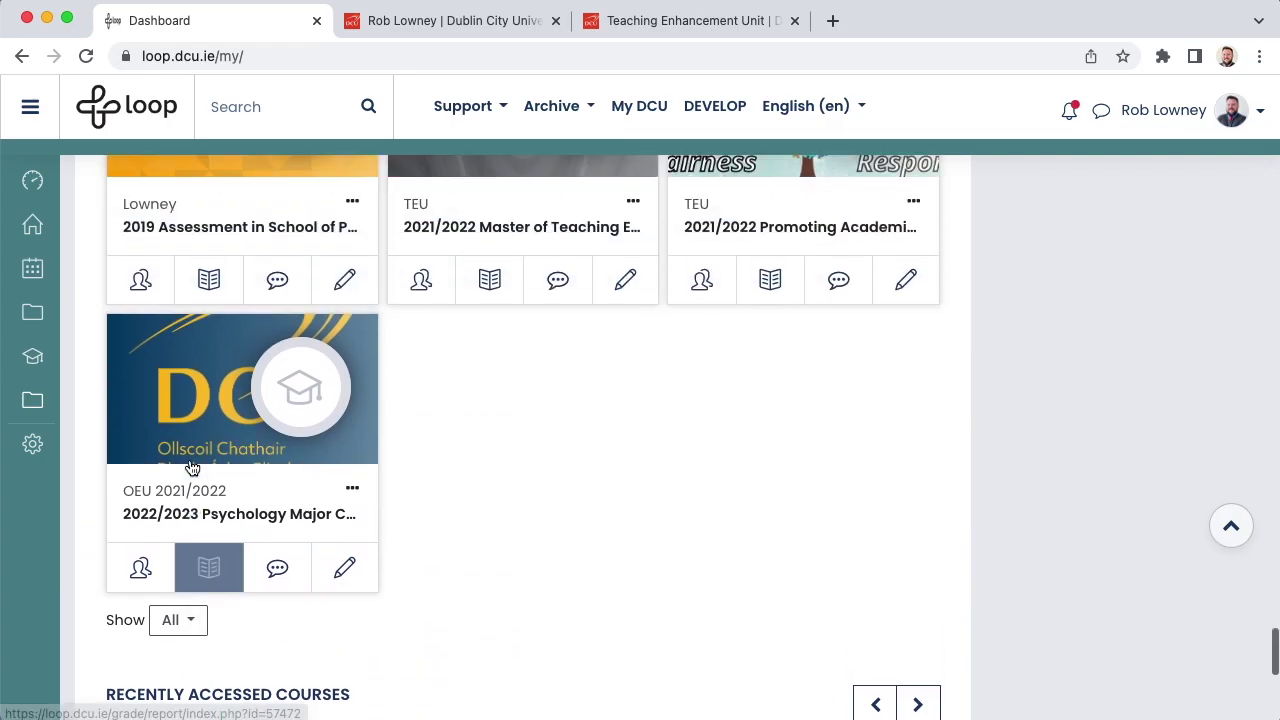
scroll(191, 467, up, 10)
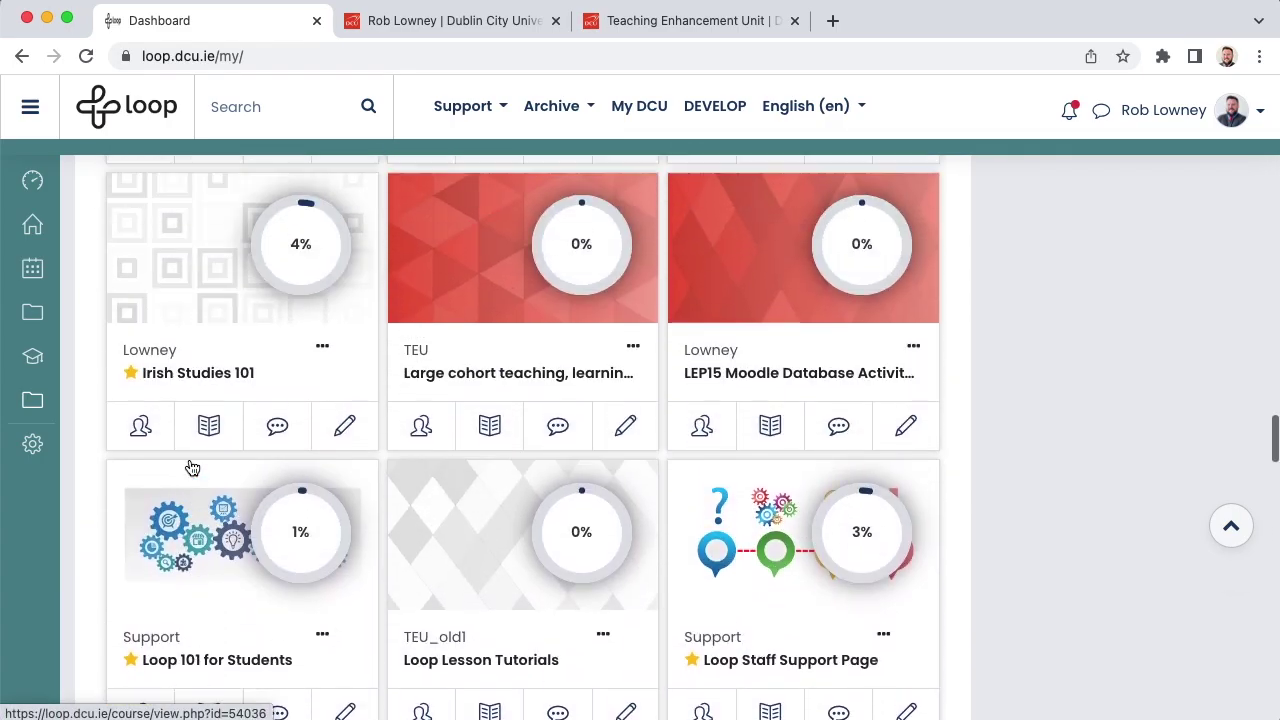
scroll(191, 466, up, 10)
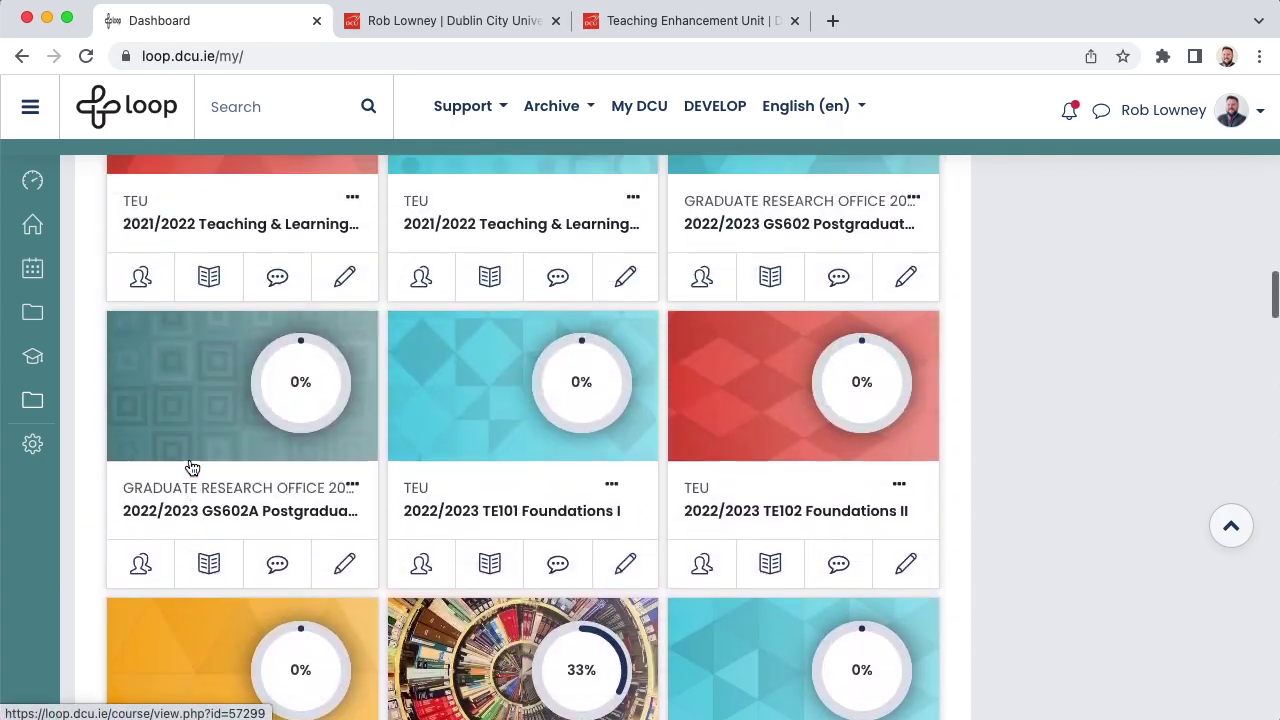
scroll(192, 467, up, 10)
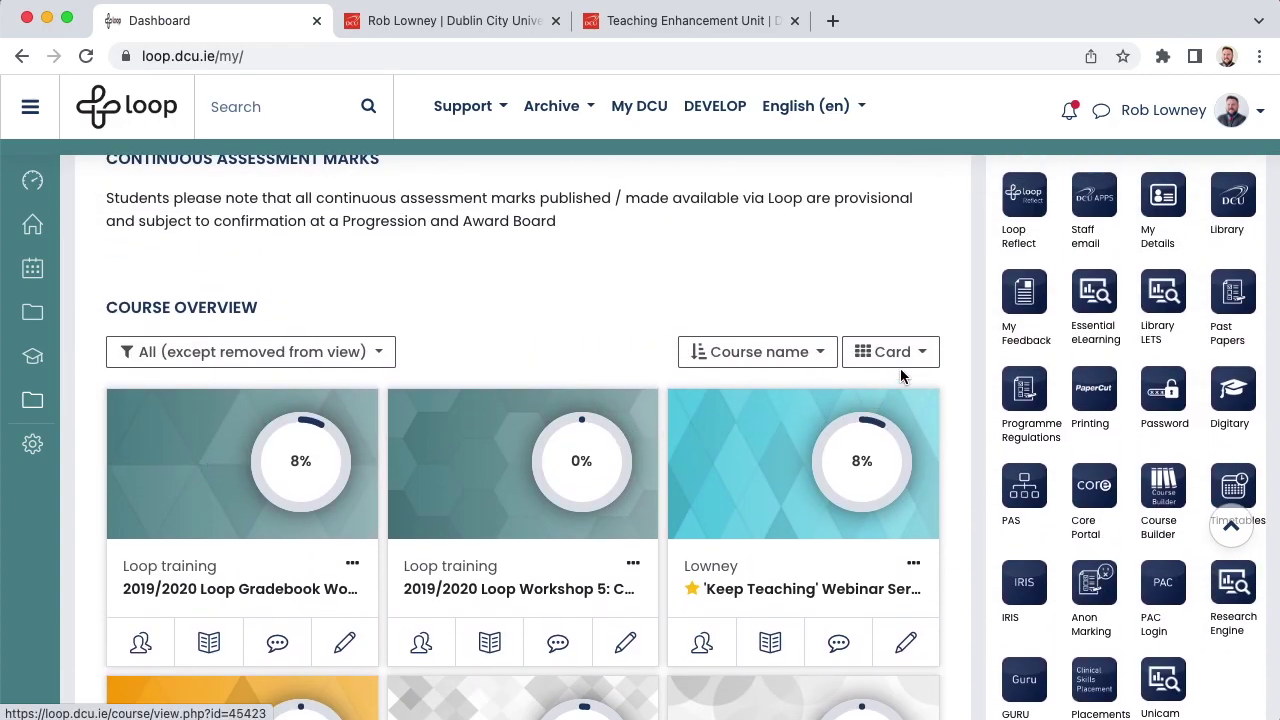
click(898, 371)
click(849, 424)
scroll(851, 423, down, 3)
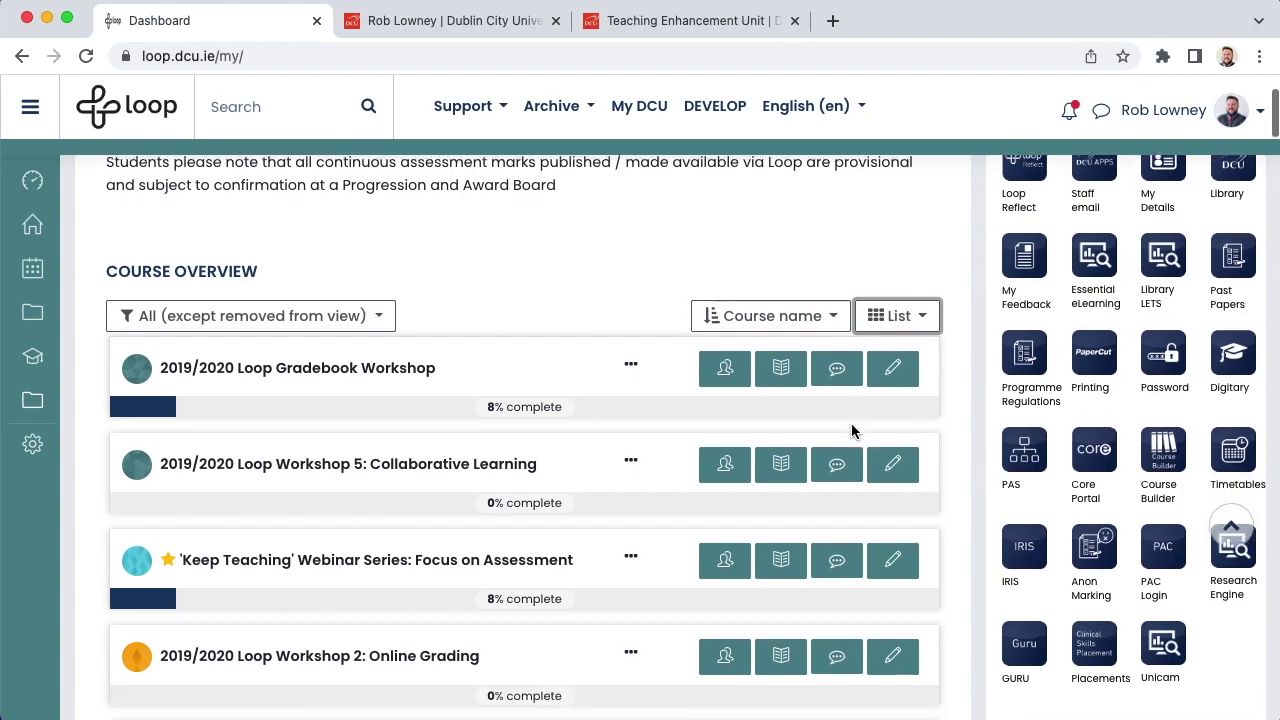
scroll(851, 423, down, 1)
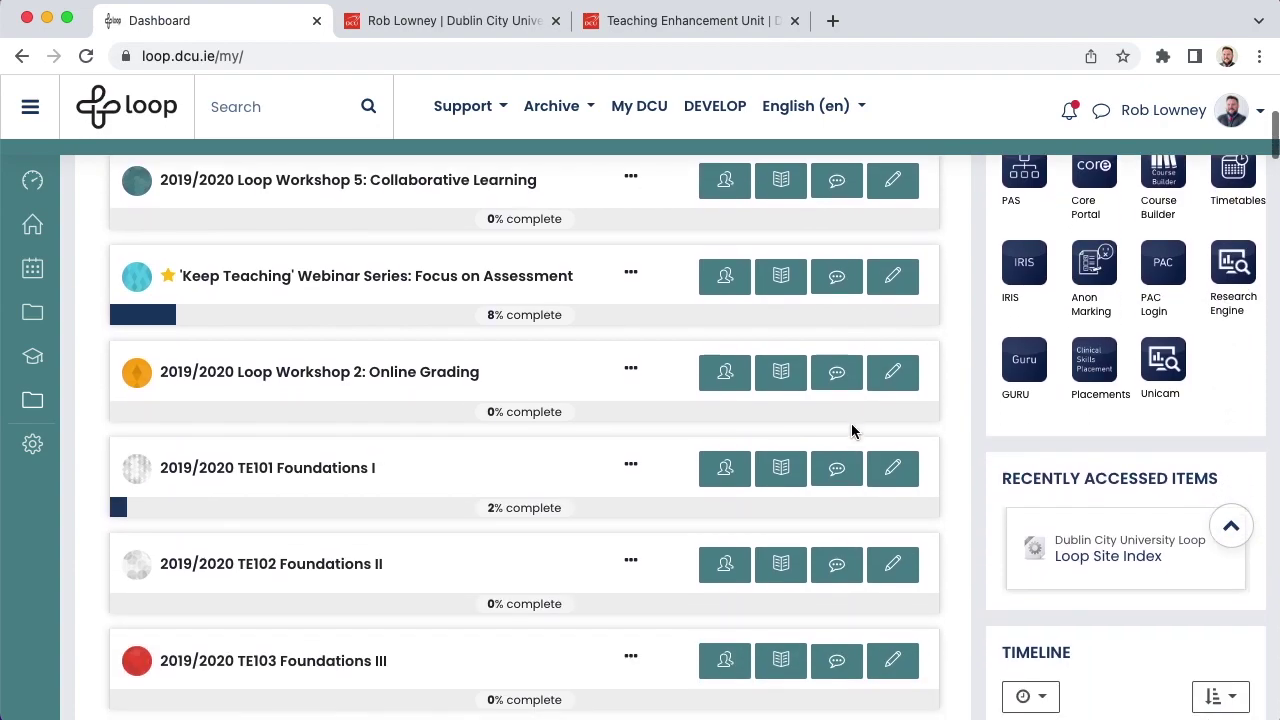
scroll(851, 423, down, 1)
scroll(851, 423, down, 2)
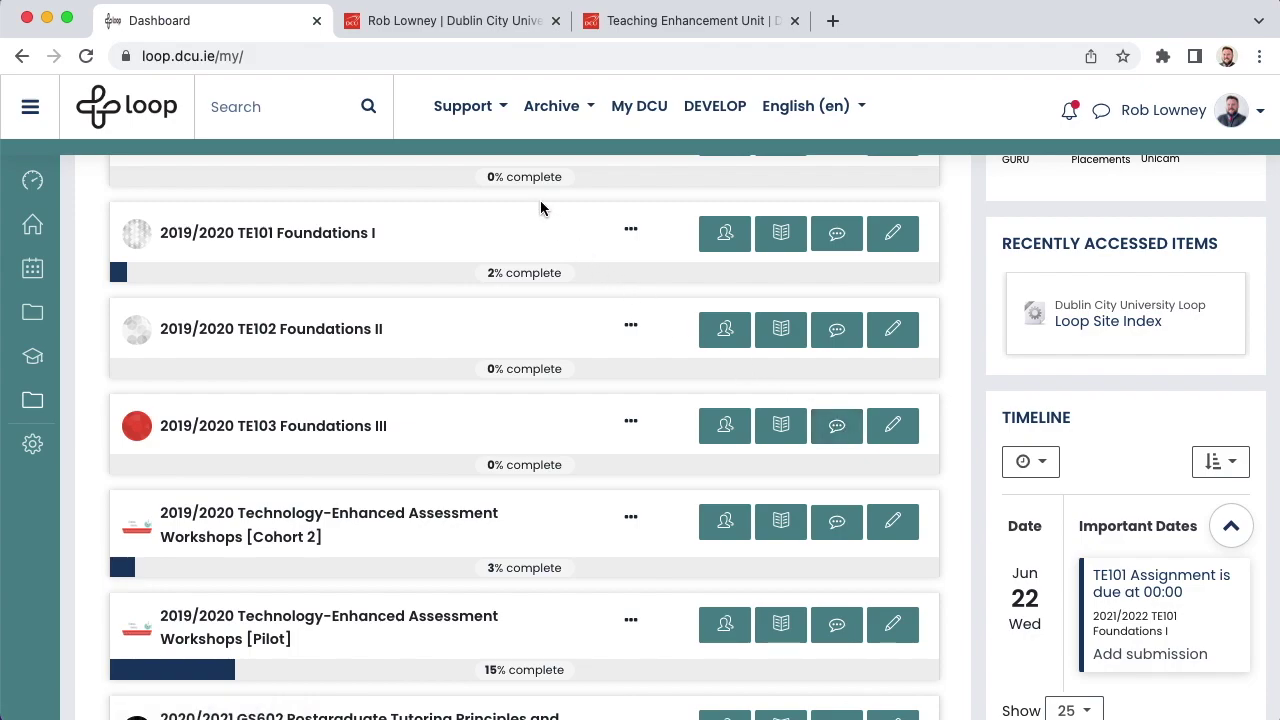
click(493, 110)
click(491, 328)
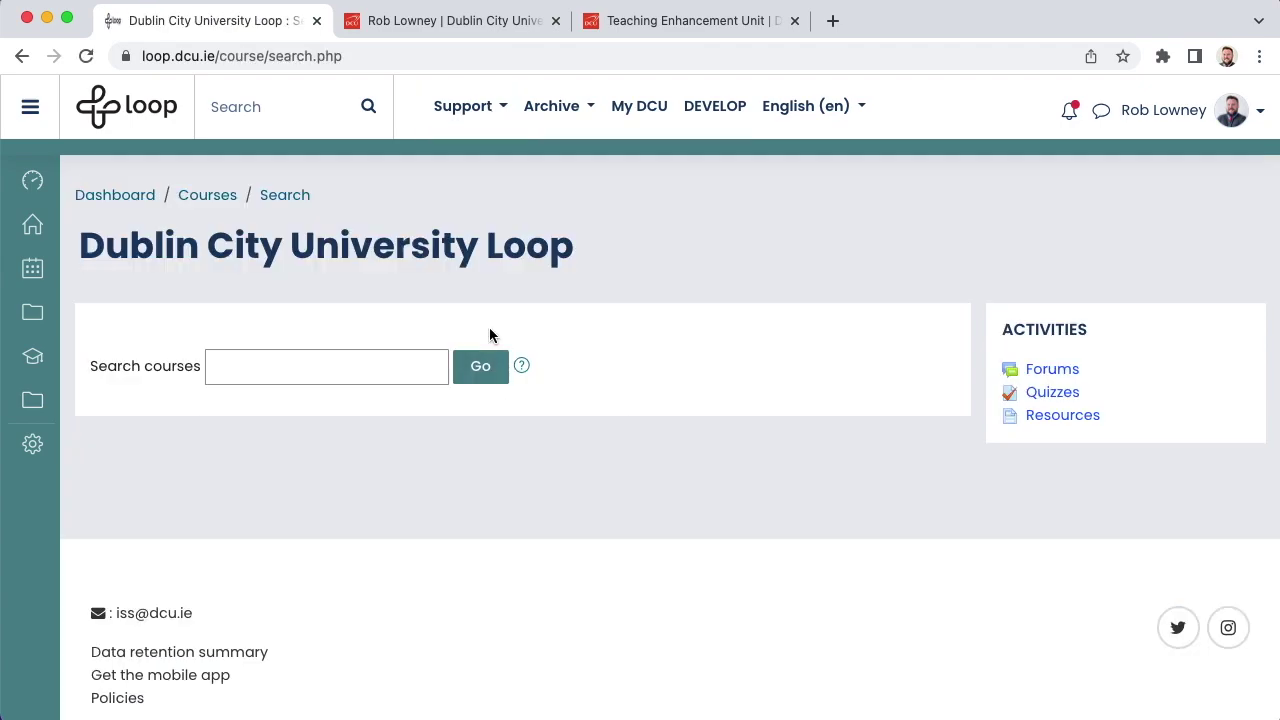
click(352, 352)
text(2023_TE101)
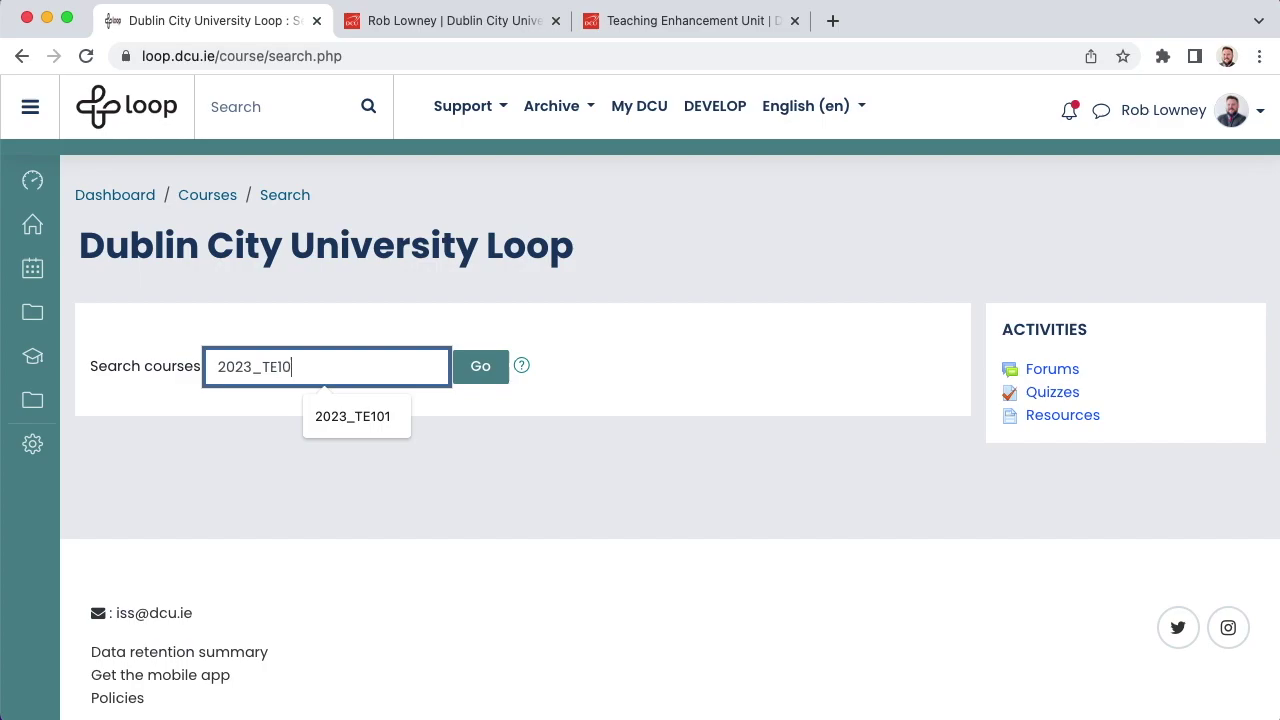
key(Return)
scroll(452, 453, down, 3)
click(337, 463)
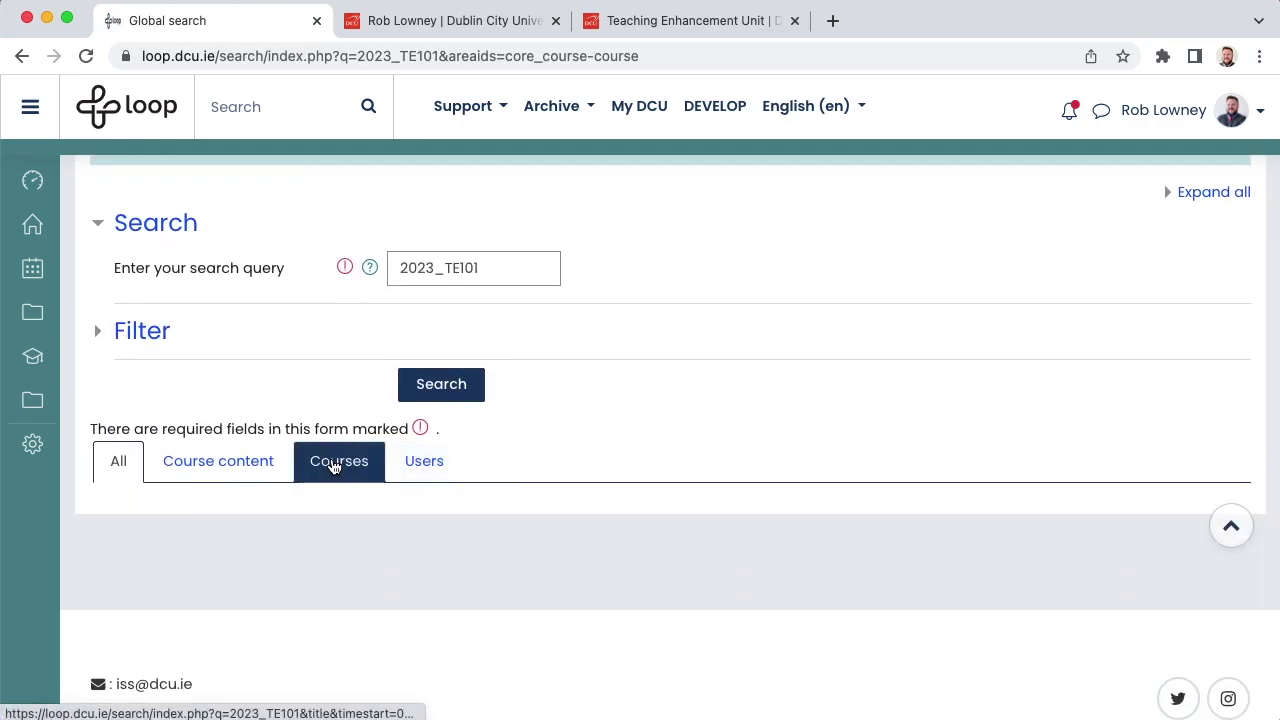
scroll(333, 466, down, 3)
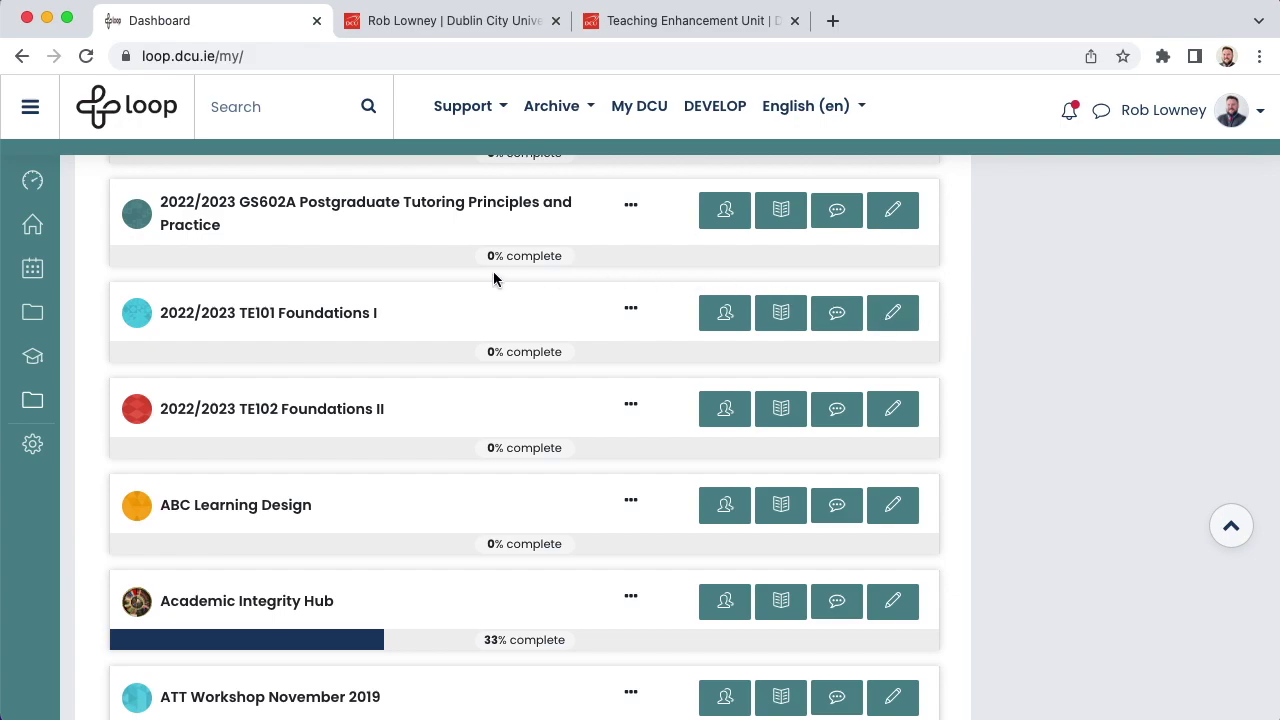
Step: Go into the 2022/2023 TE101 Foundations I course and start an Import from its administration menu
click(270, 316)
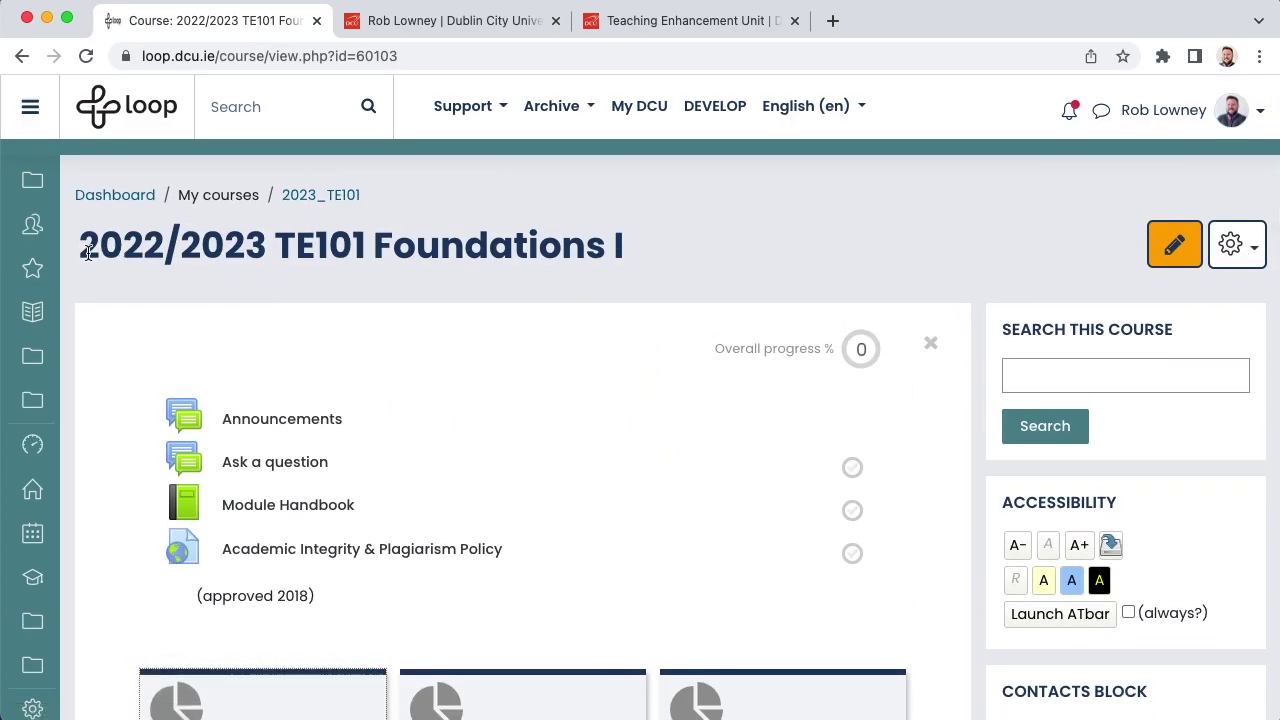
drag(82, 250, 346, 287)
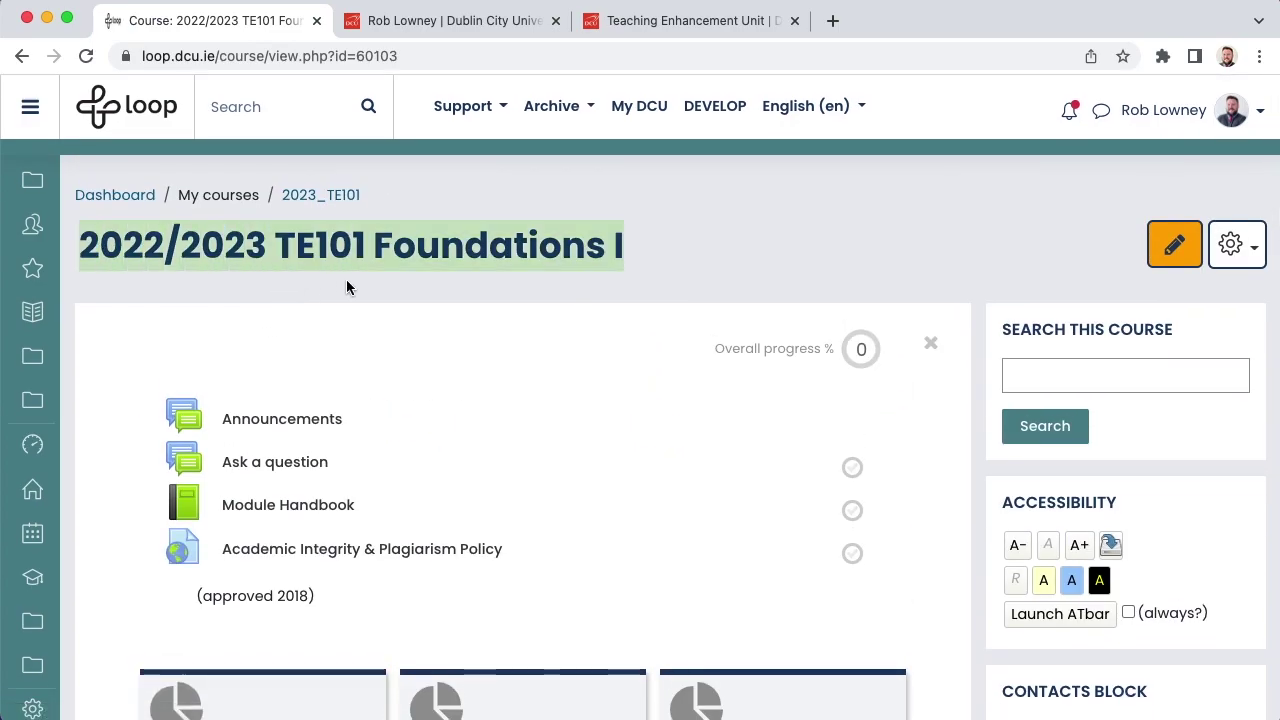
click(624, 265)
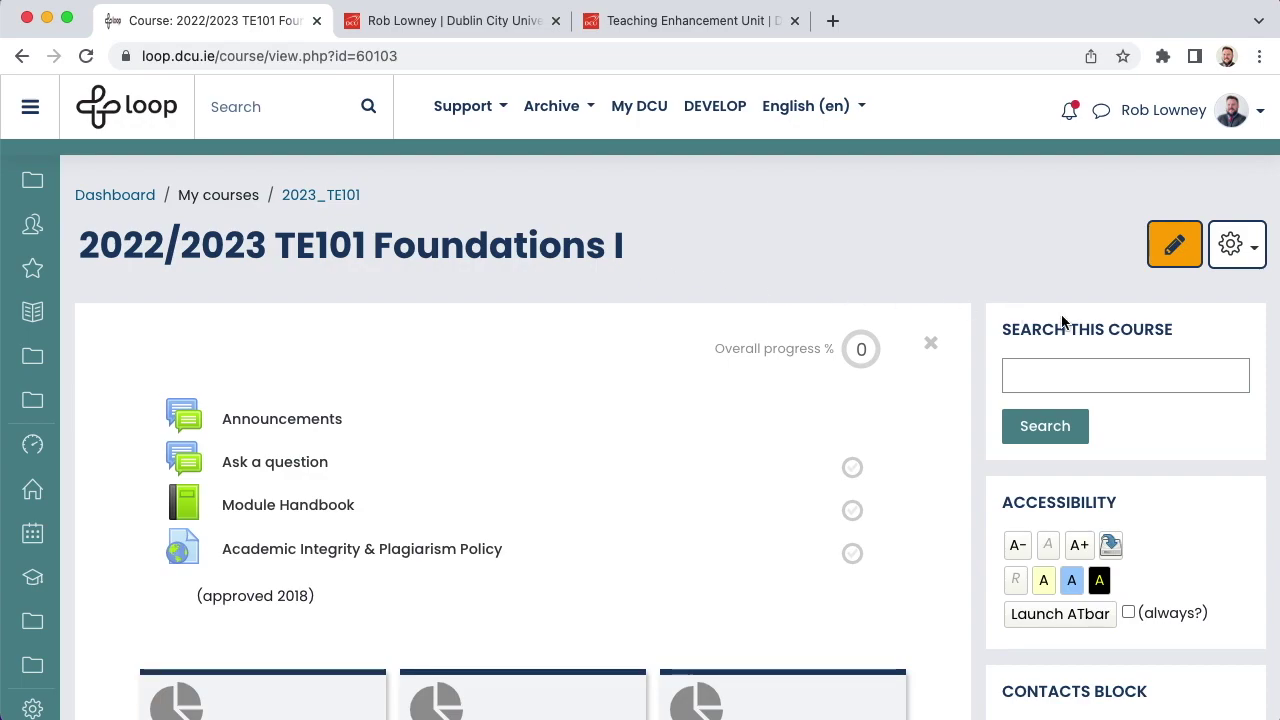
click(1245, 267)
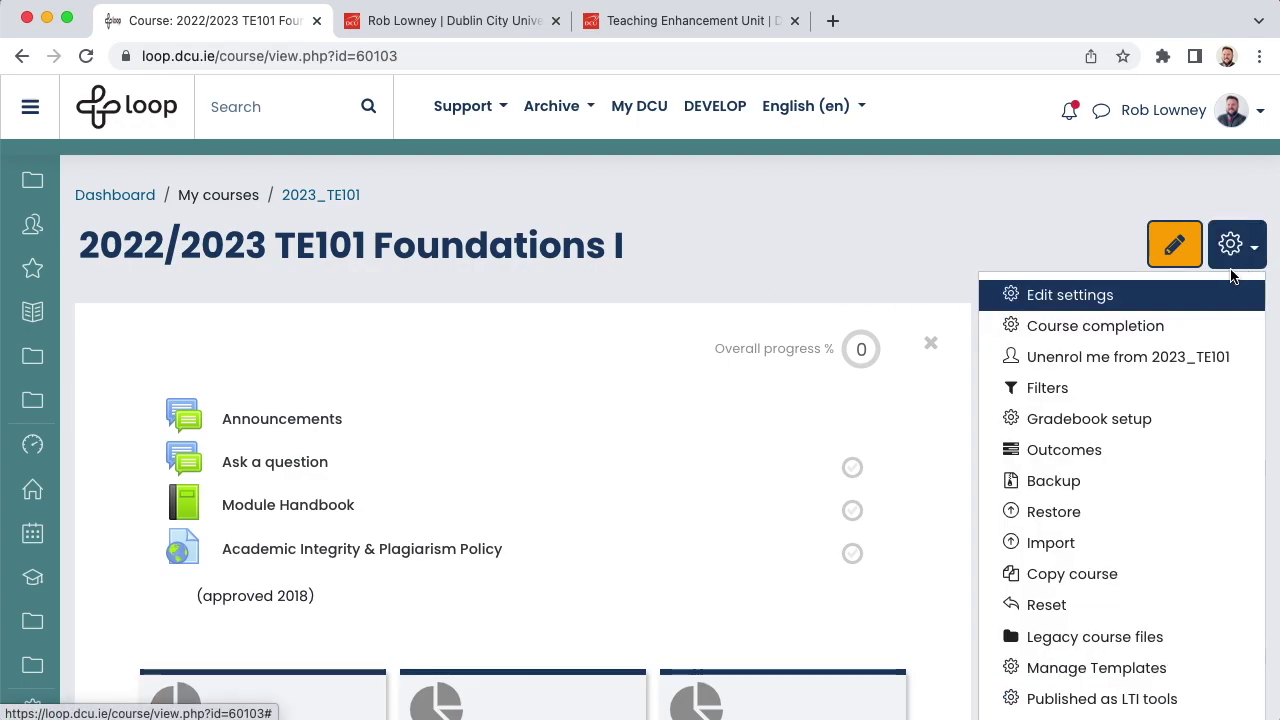
click(1057, 541)
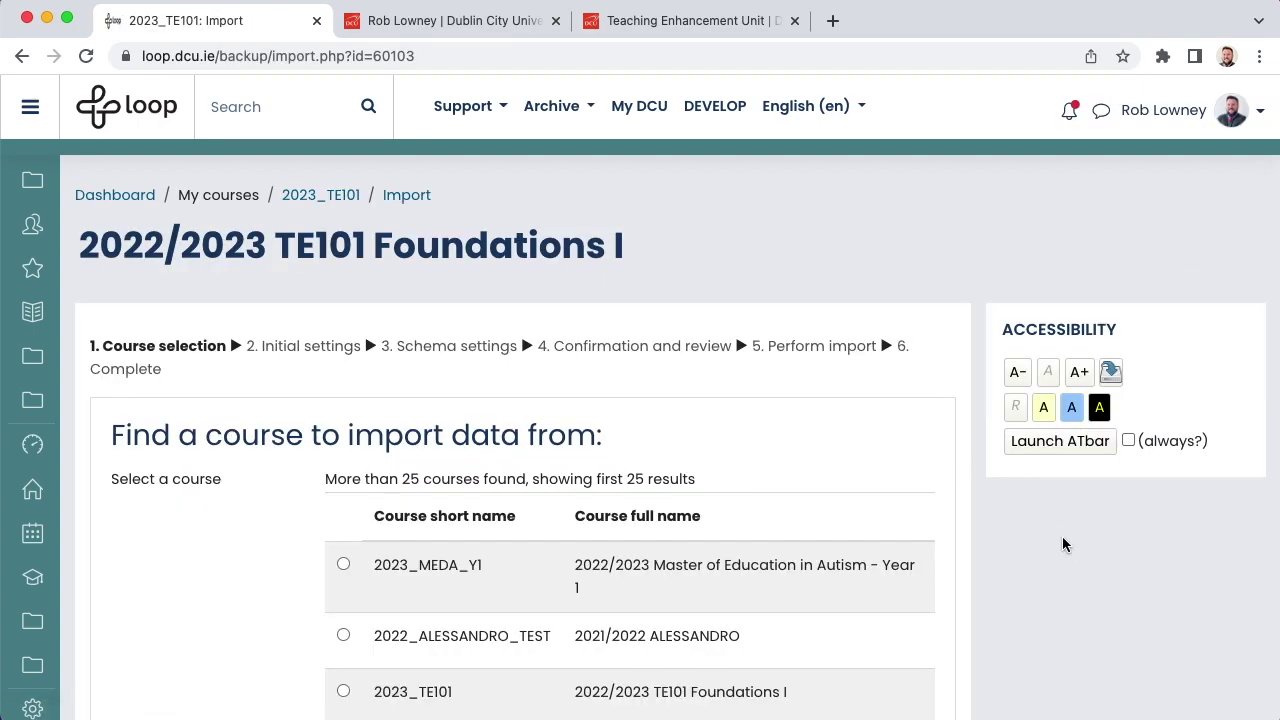
Step: Search for 2022_TE101, select it as the import source, and continue
scroll(1063, 544, down, 5)
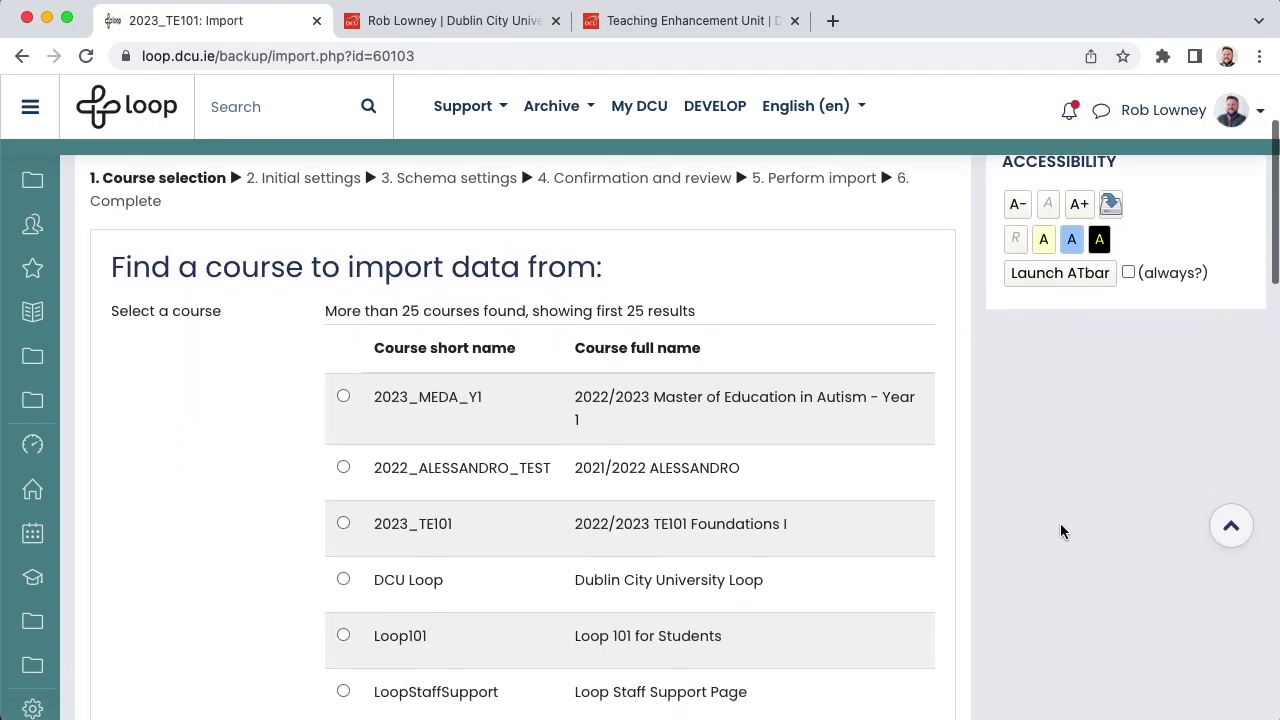
scroll(1060, 524, down, 6)
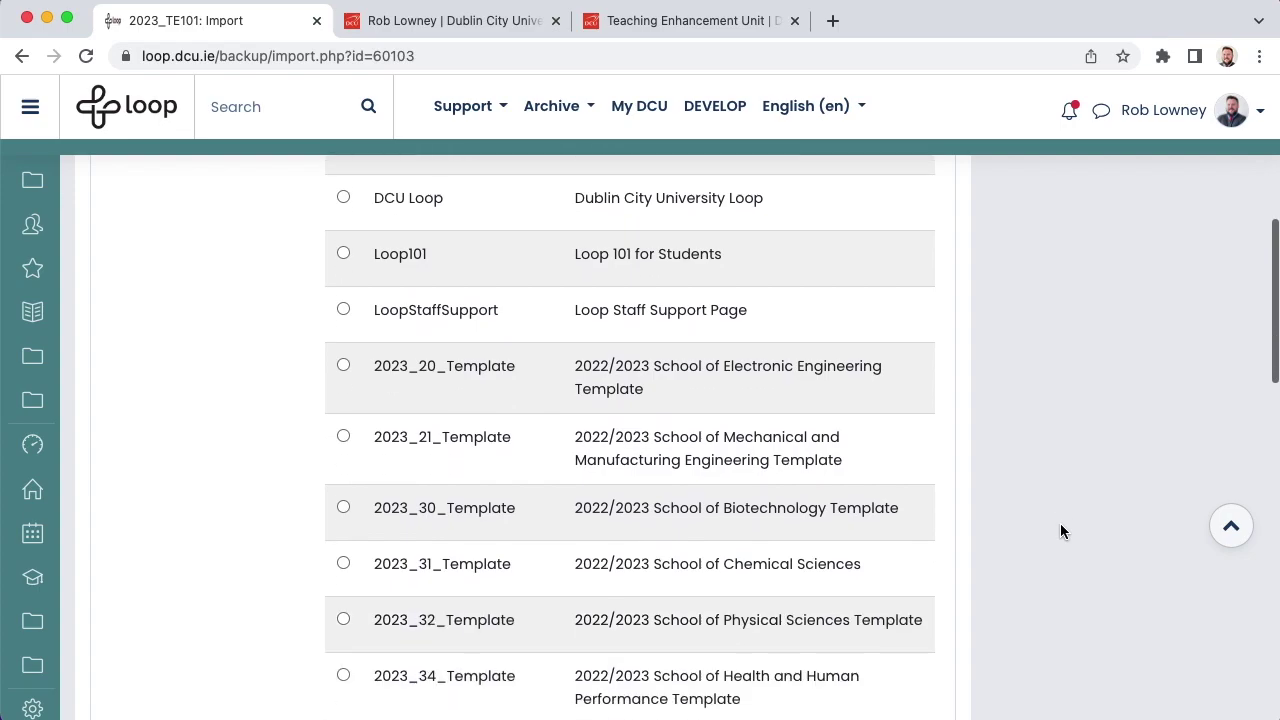
scroll(1060, 524, down, 7)
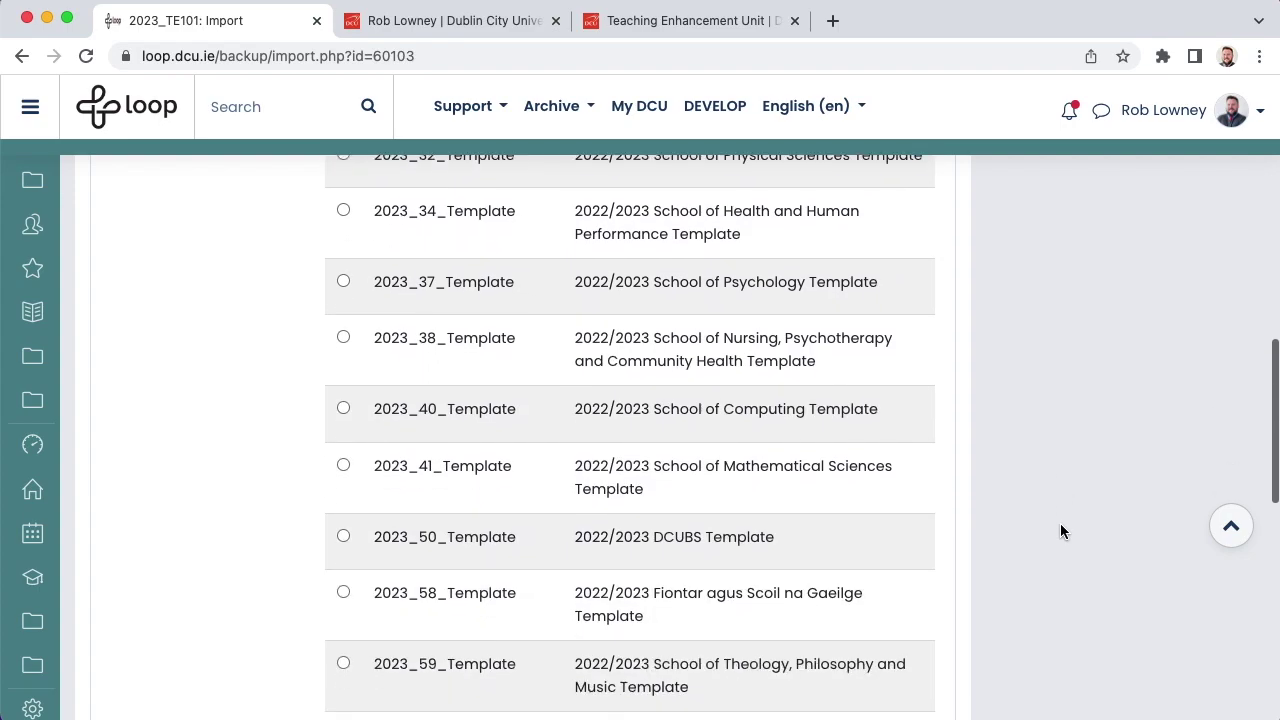
scroll(1062, 531, down, 6)
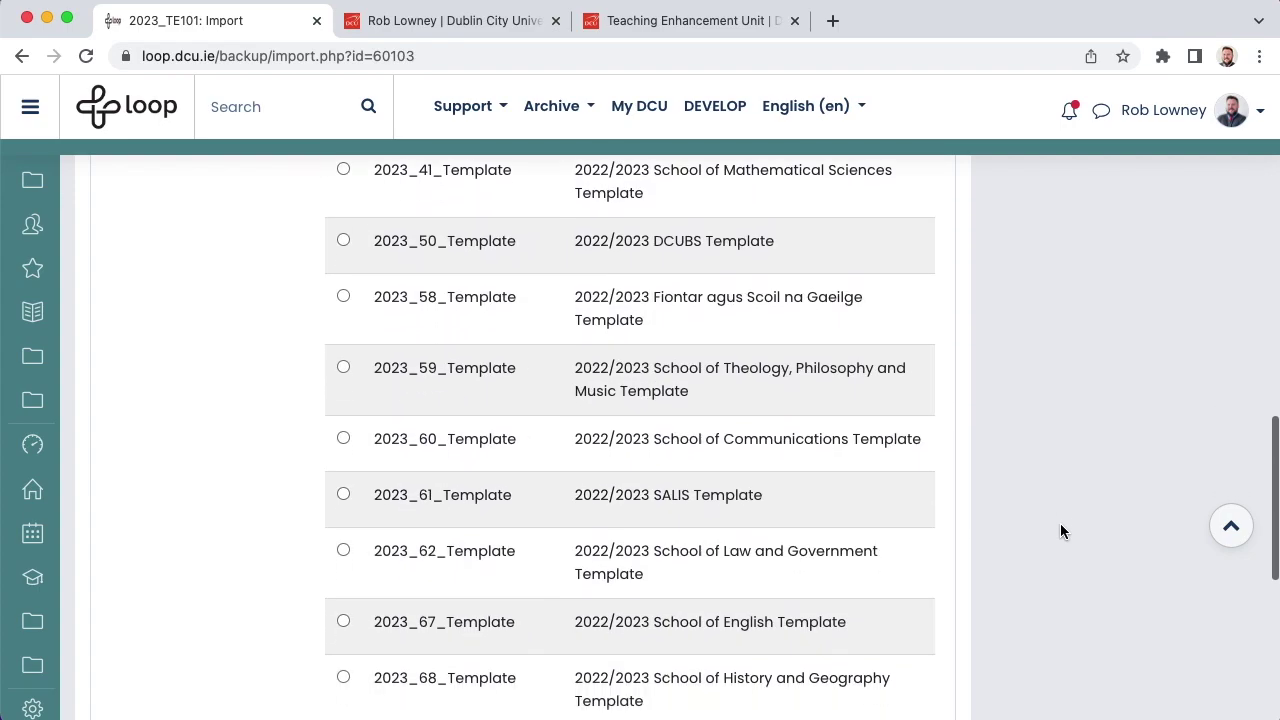
scroll(1062, 531, down, 3)
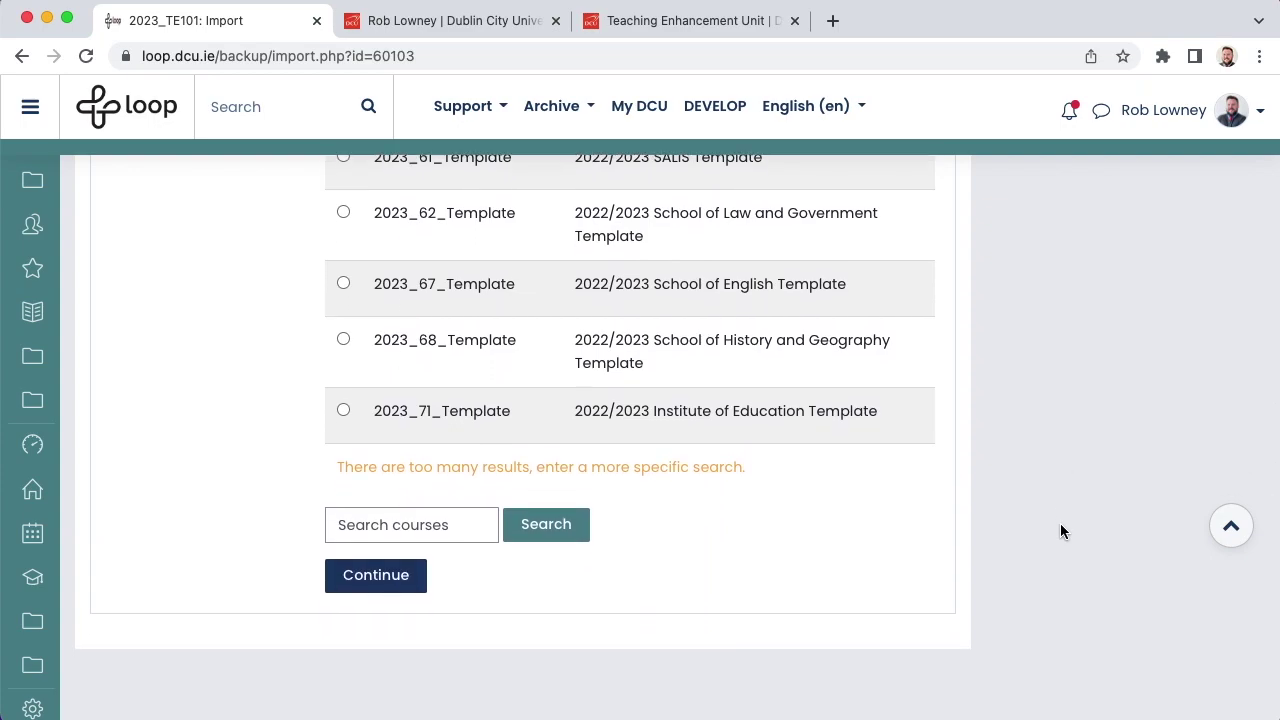
click(410, 523)
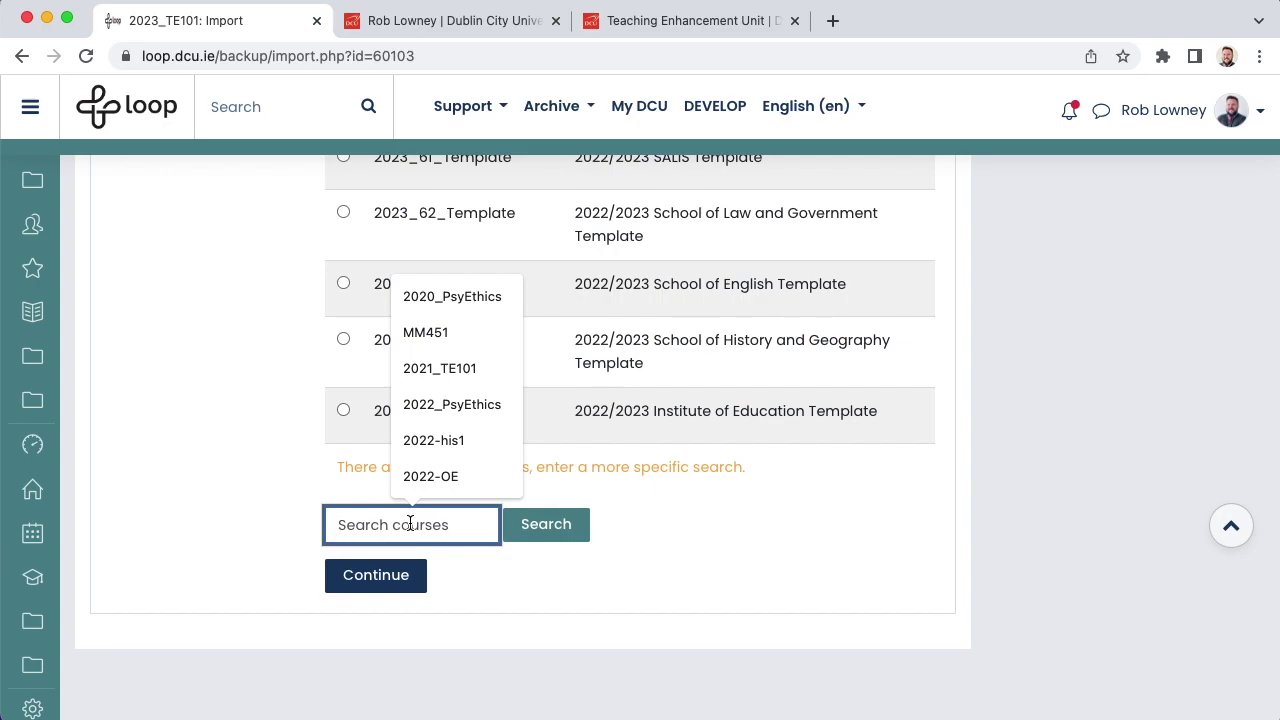
text(2022_TE101)
click(580, 527)
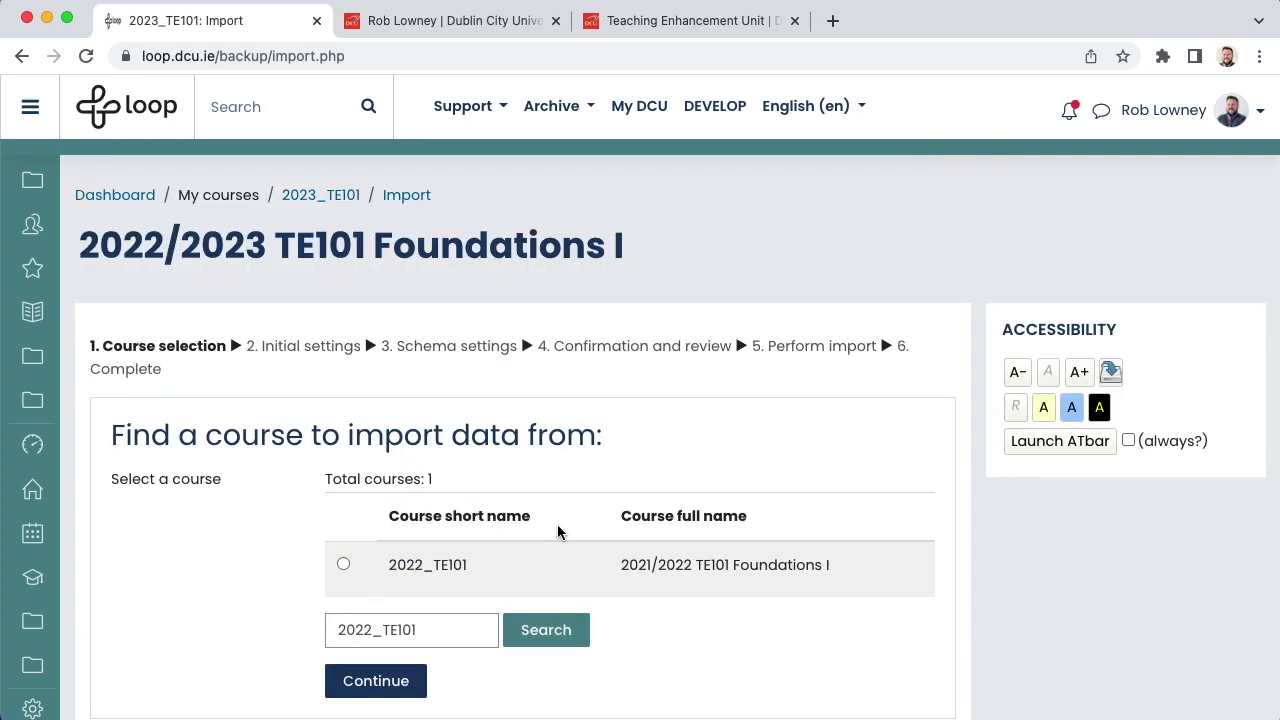
click(344, 566)
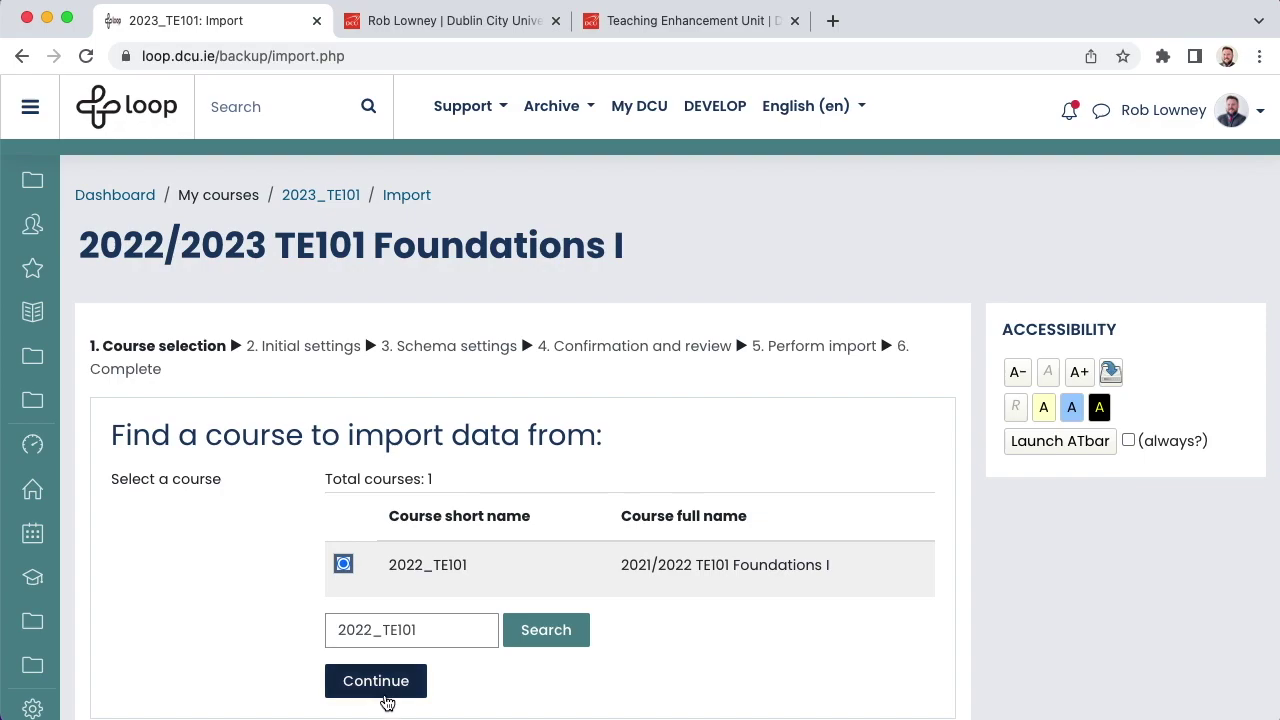
click(377, 690)
Step: Scroll through the import's initial settings, leaving 'Include groups and groupings' unchecked
scroll(782, 645, down, 5)
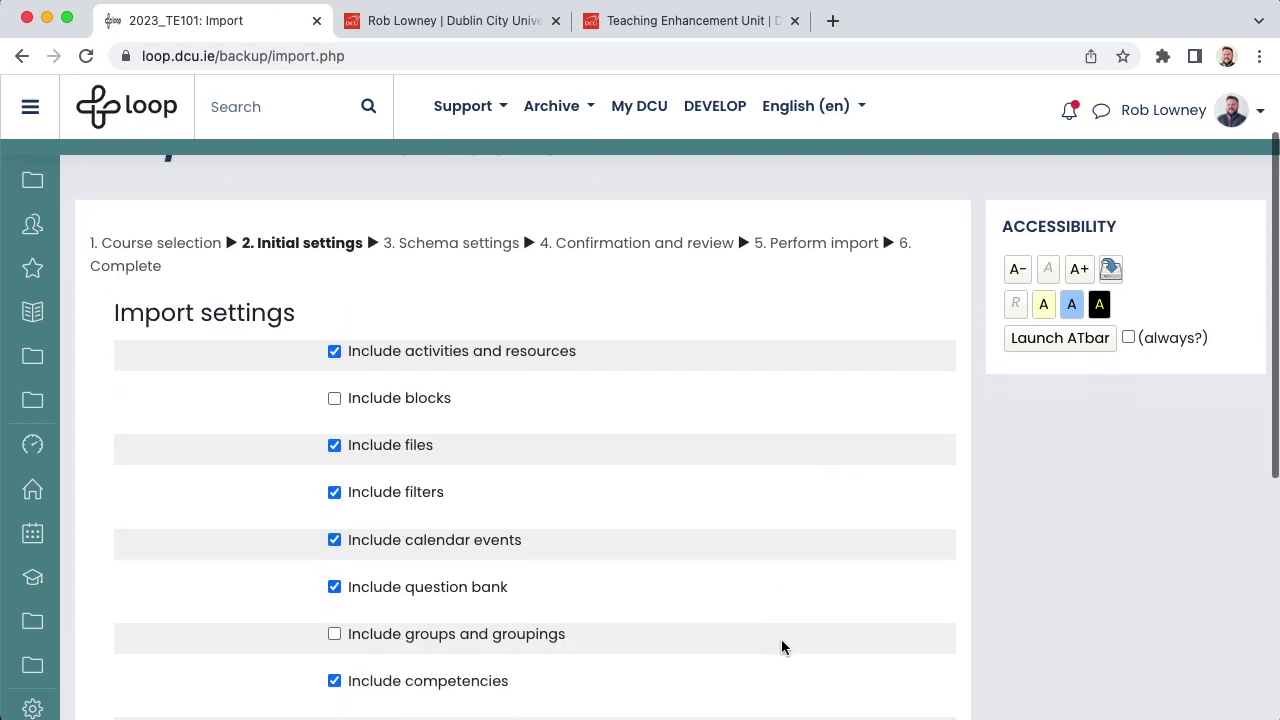
scroll(782, 647, down, 1)
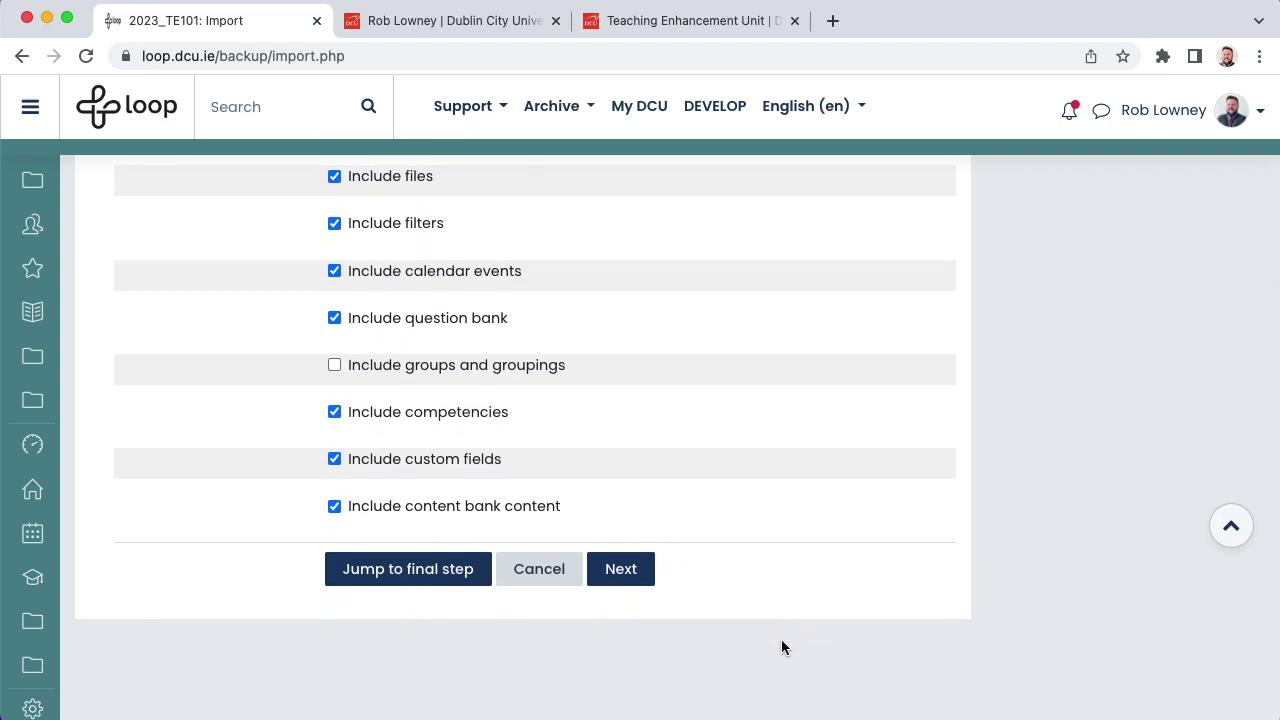
Step: Untick Course Introduction with Announcements, Ask a question, Module Handbook and Academic Integrity policy
click(619, 570)
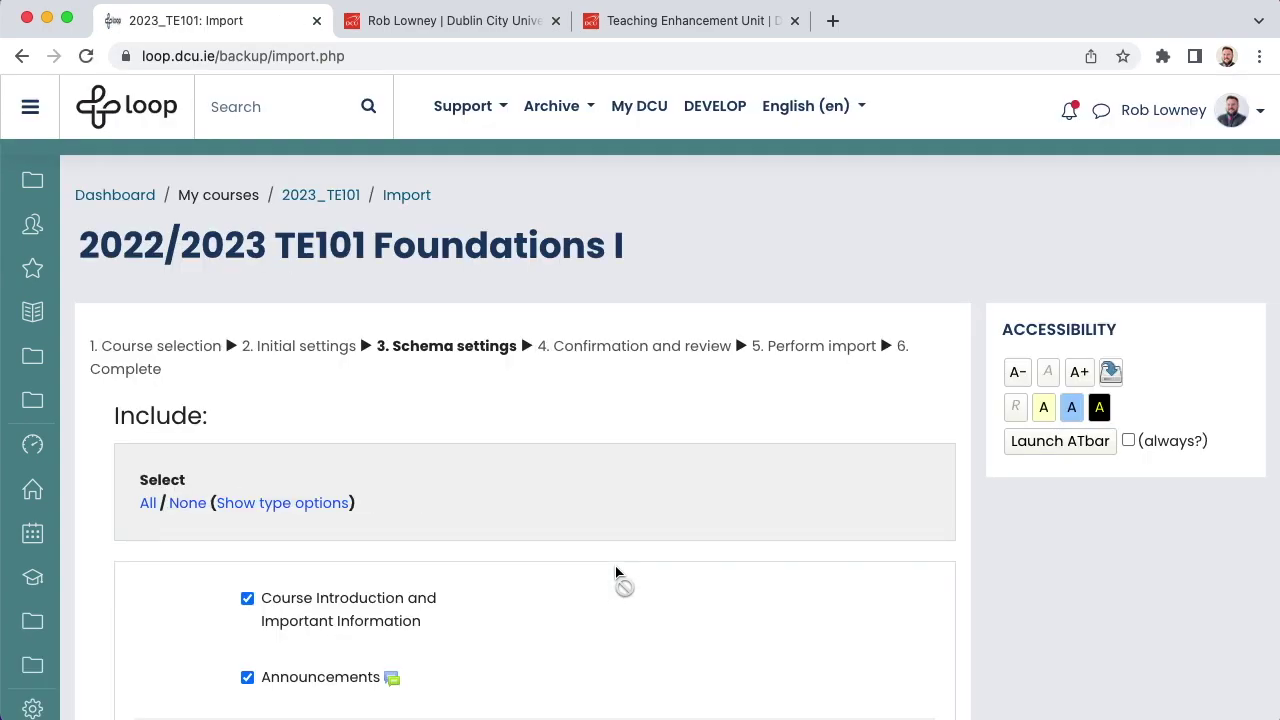
scroll(616, 572, down, 4)
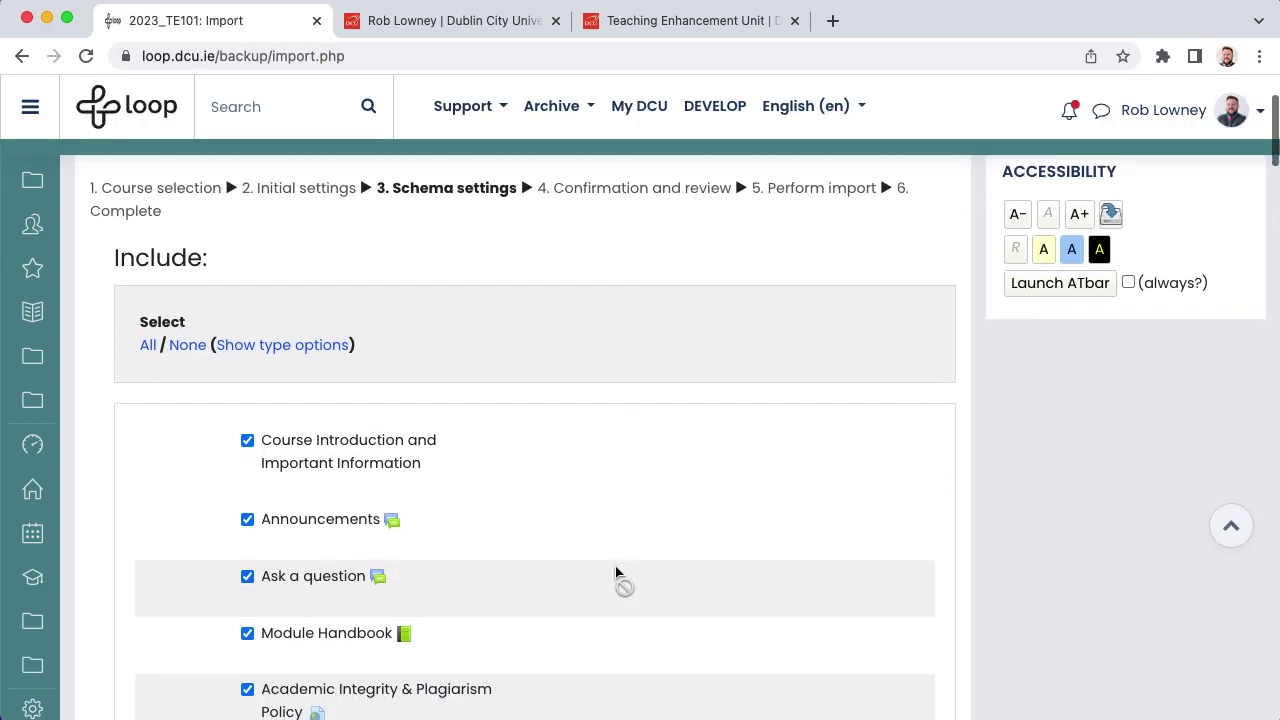
scroll(616, 572, down, 3)
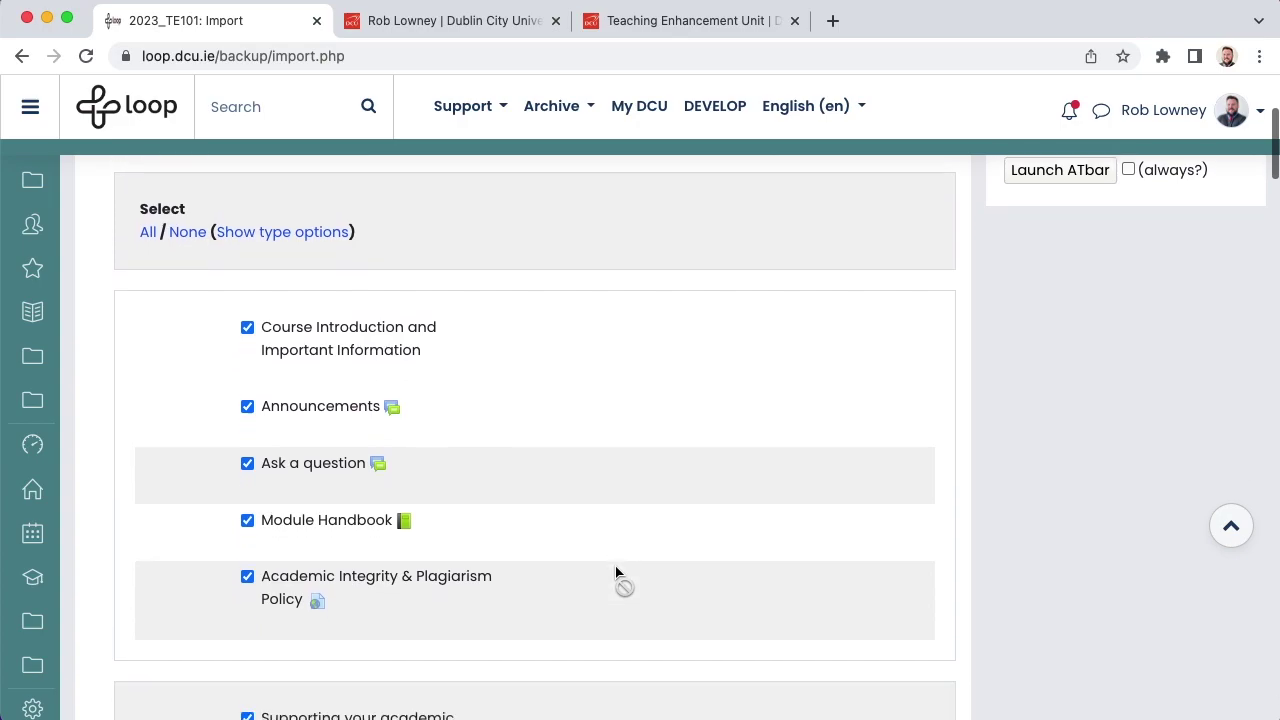
scroll(616, 572, down, 1)
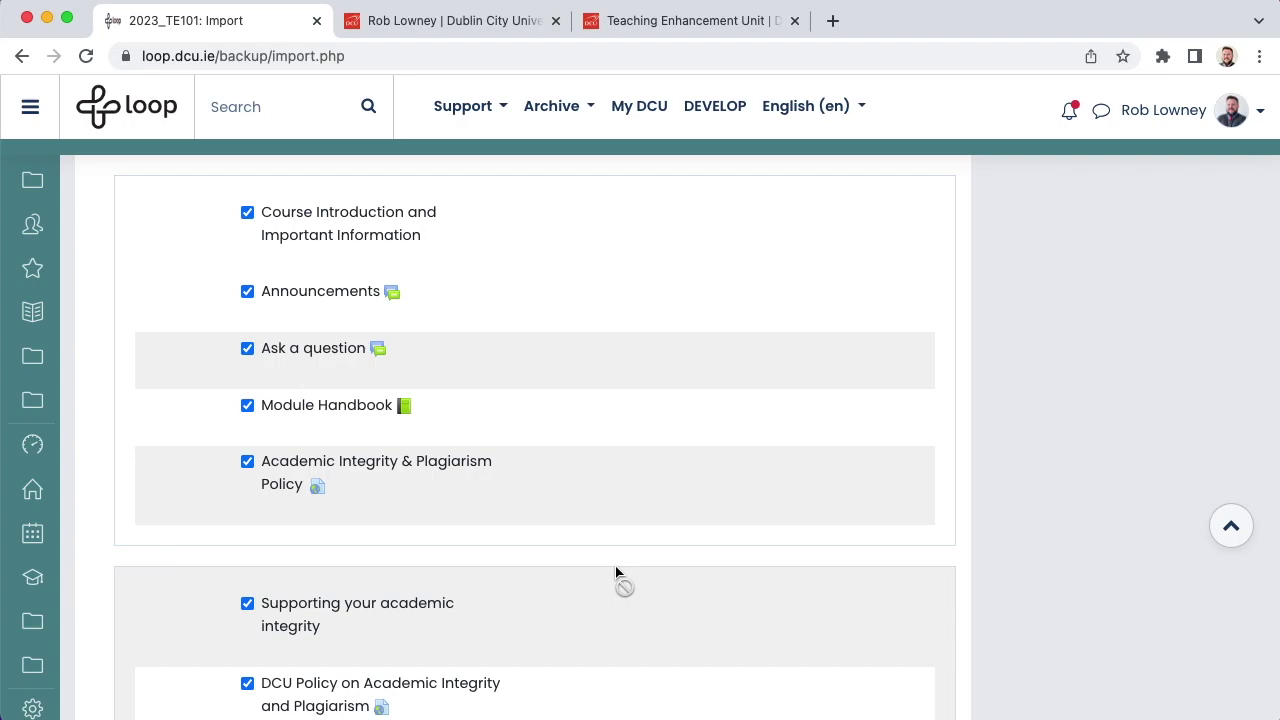
click(247, 463)
click(247, 405)
click(247, 348)
click(247, 291)
click(247, 213)
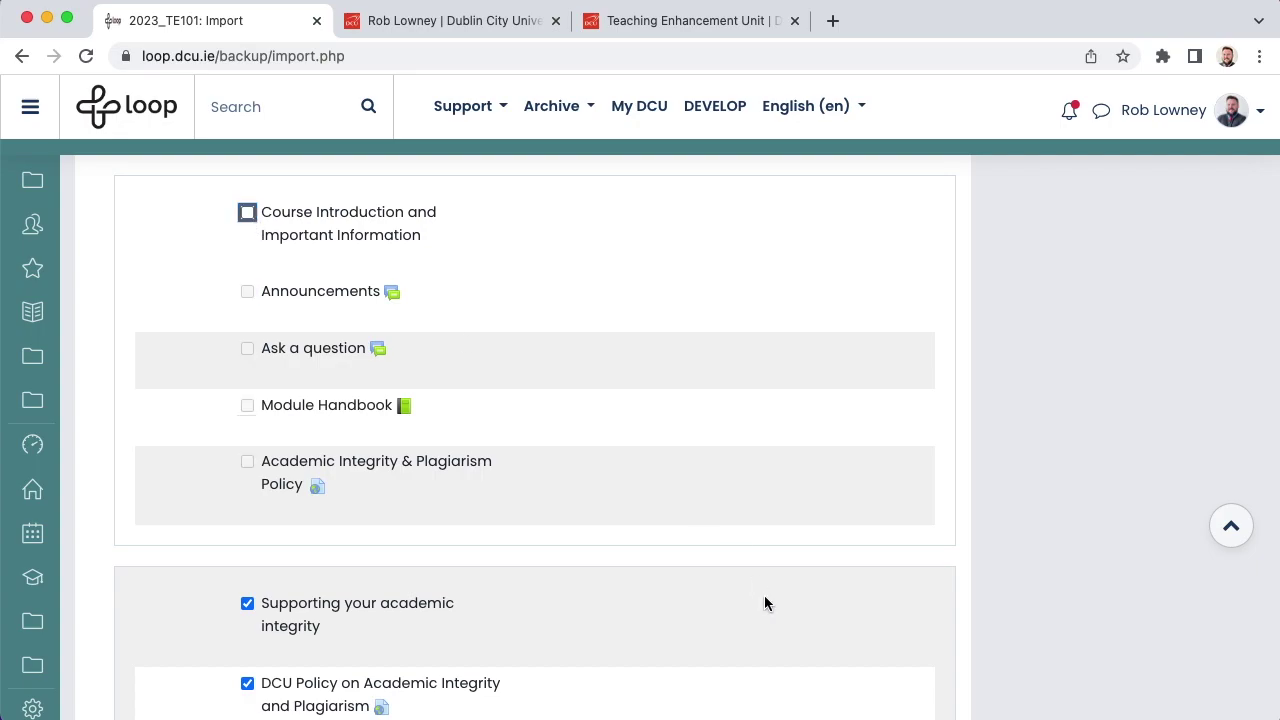
Step: Untick TE101 Assignment, TE101 End-of-Module Quiz and TE101 Practice Quiz
scroll(764, 595, down, 4)
scroll(764, 603, down, 8)
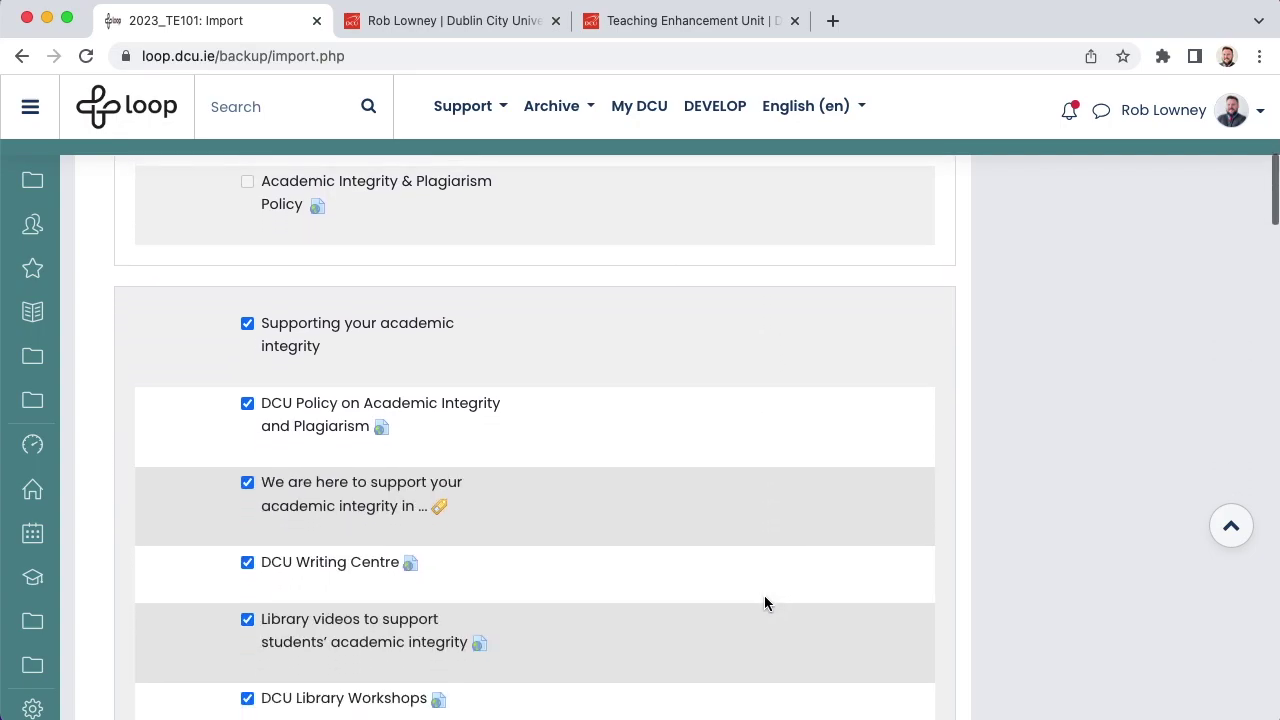
scroll(764, 603, down, 10)
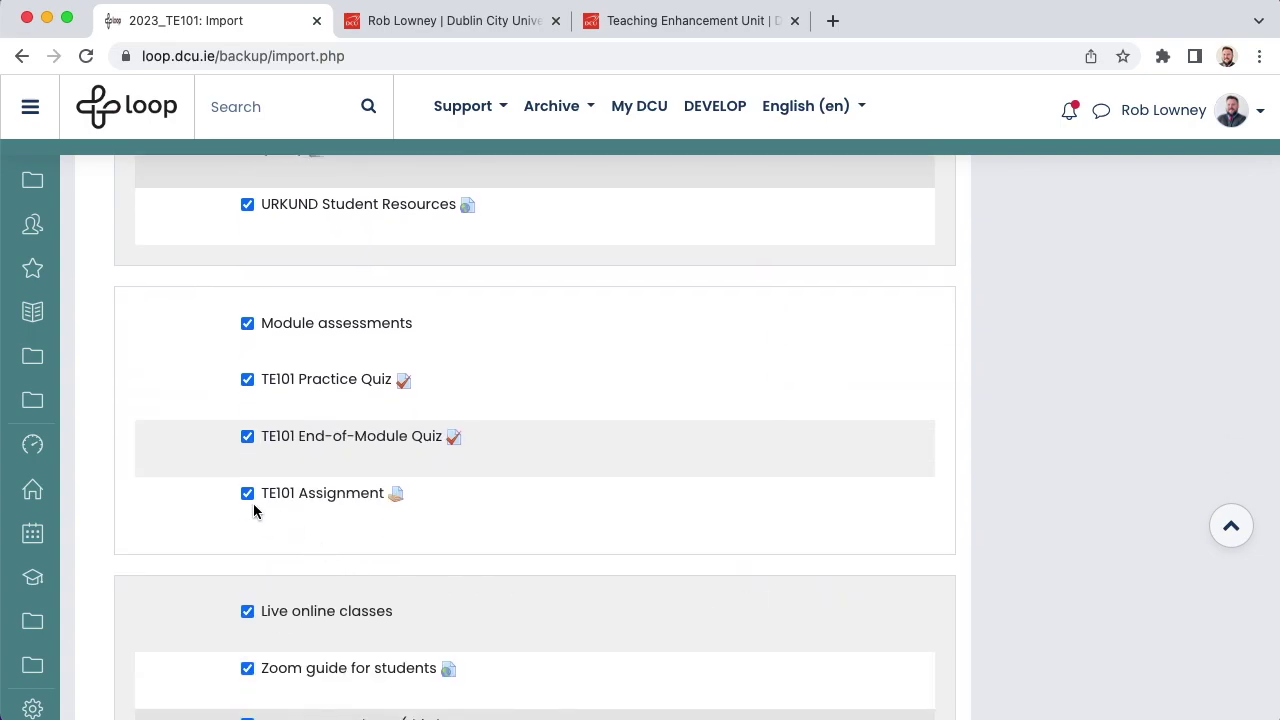
click(246, 496)
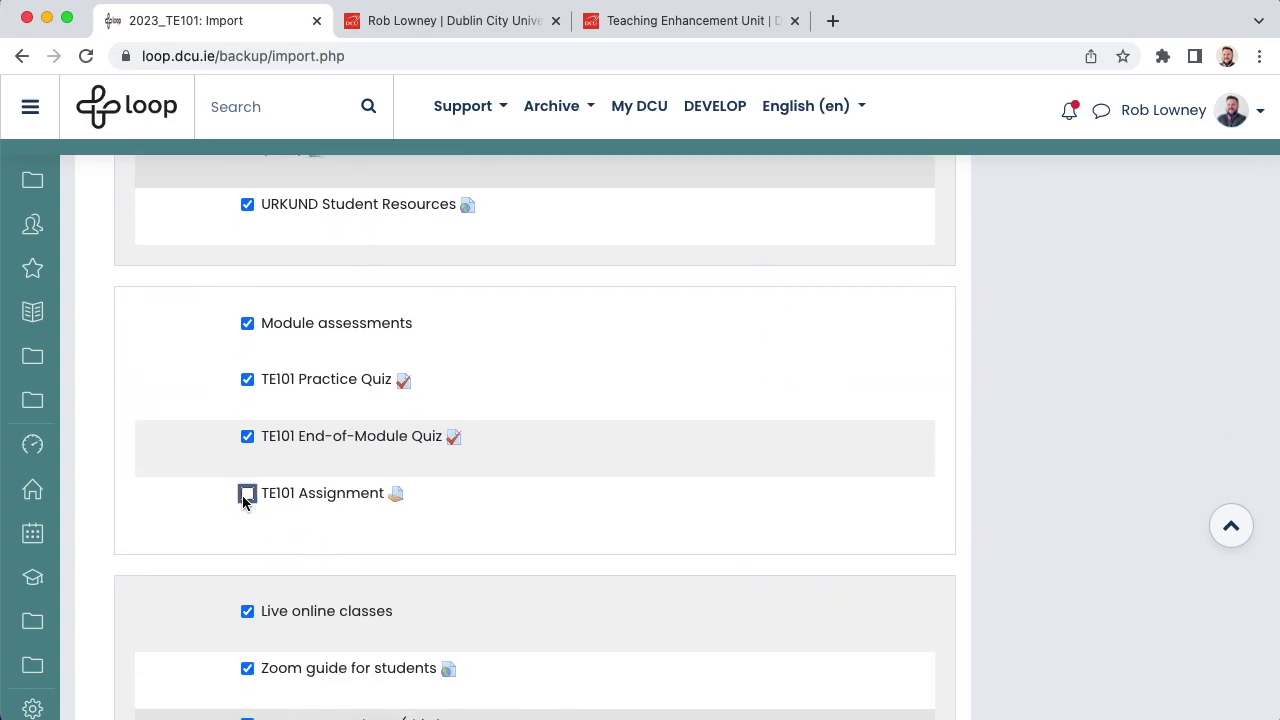
click(247, 437)
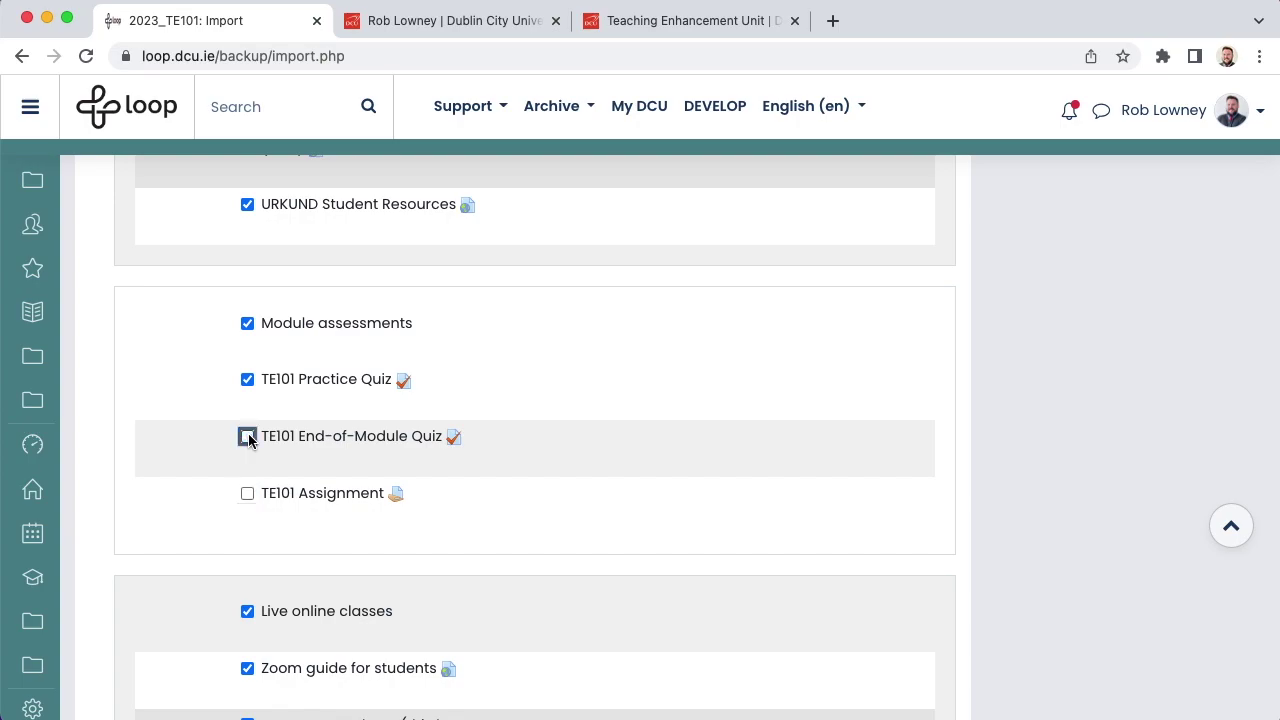
click(247, 381)
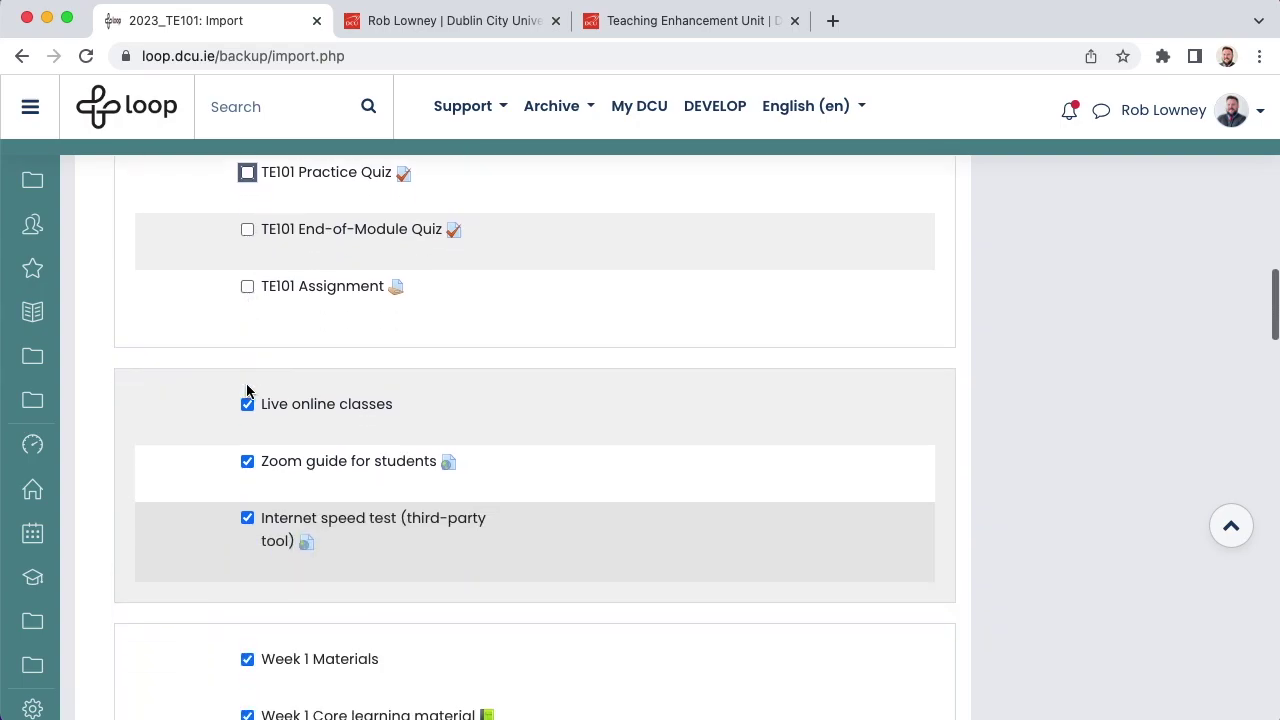
scroll(247, 392, down, 20)
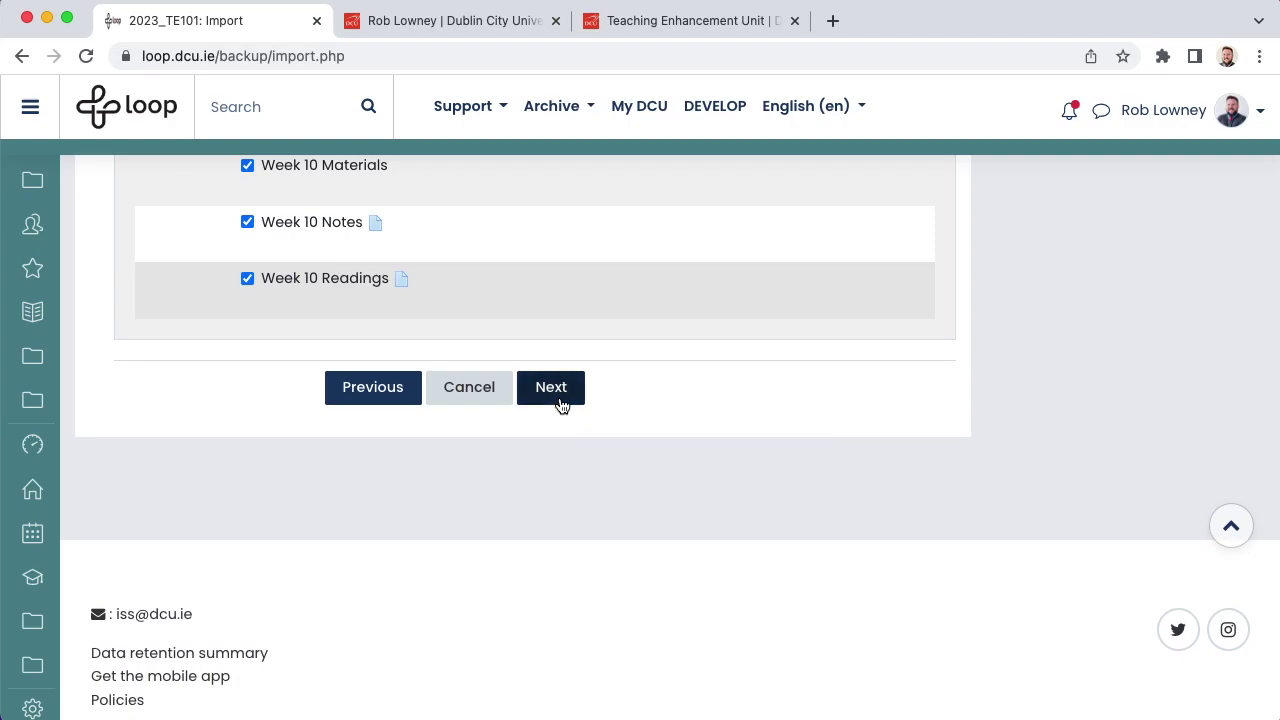
Step: Proceed to the confirmation page and review the TE101 import summary
click(561, 403)
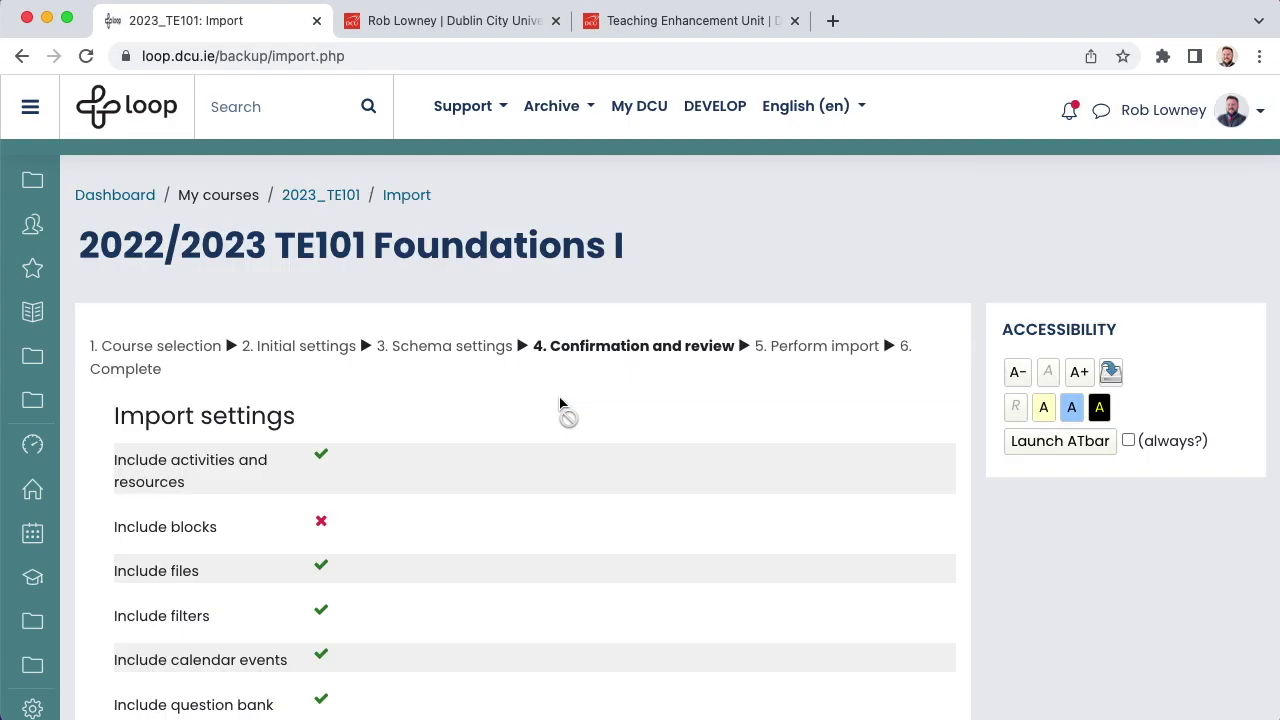
scroll(560, 403, down, 5)
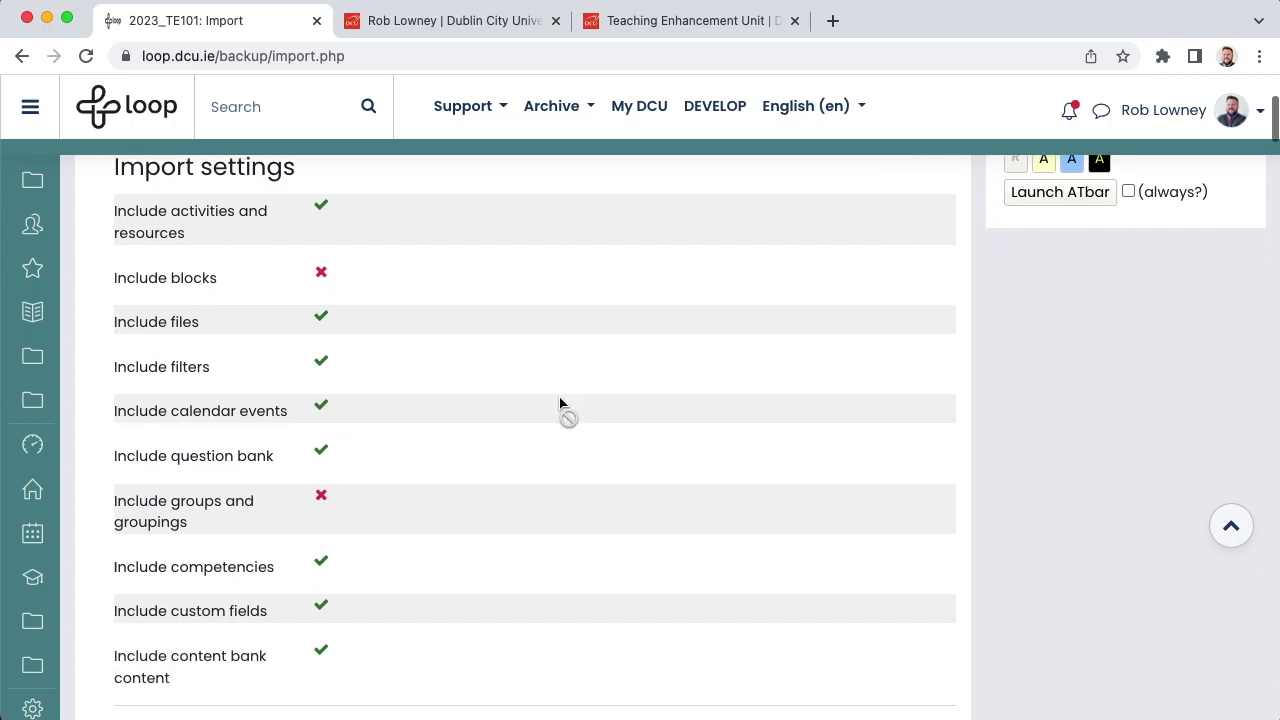
scroll(560, 403, down, 4)
scroll(560, 403, down, 8)
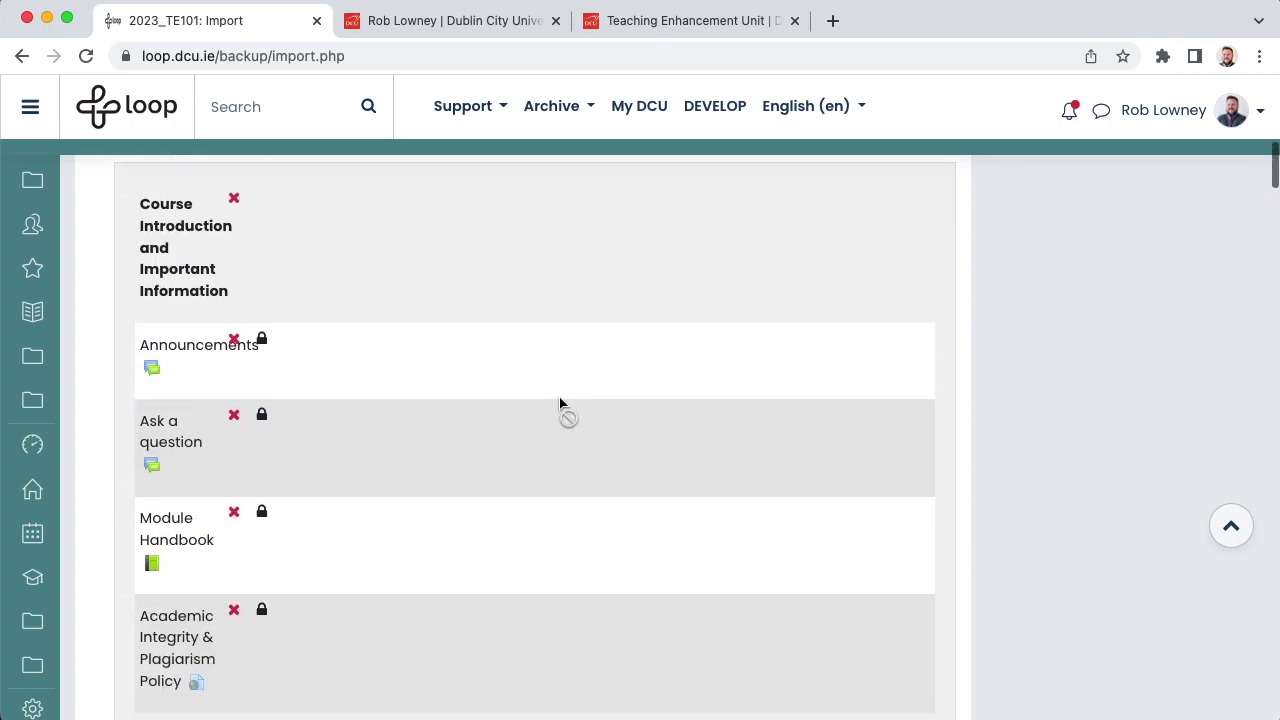
scroll(560, 403, down, 12)
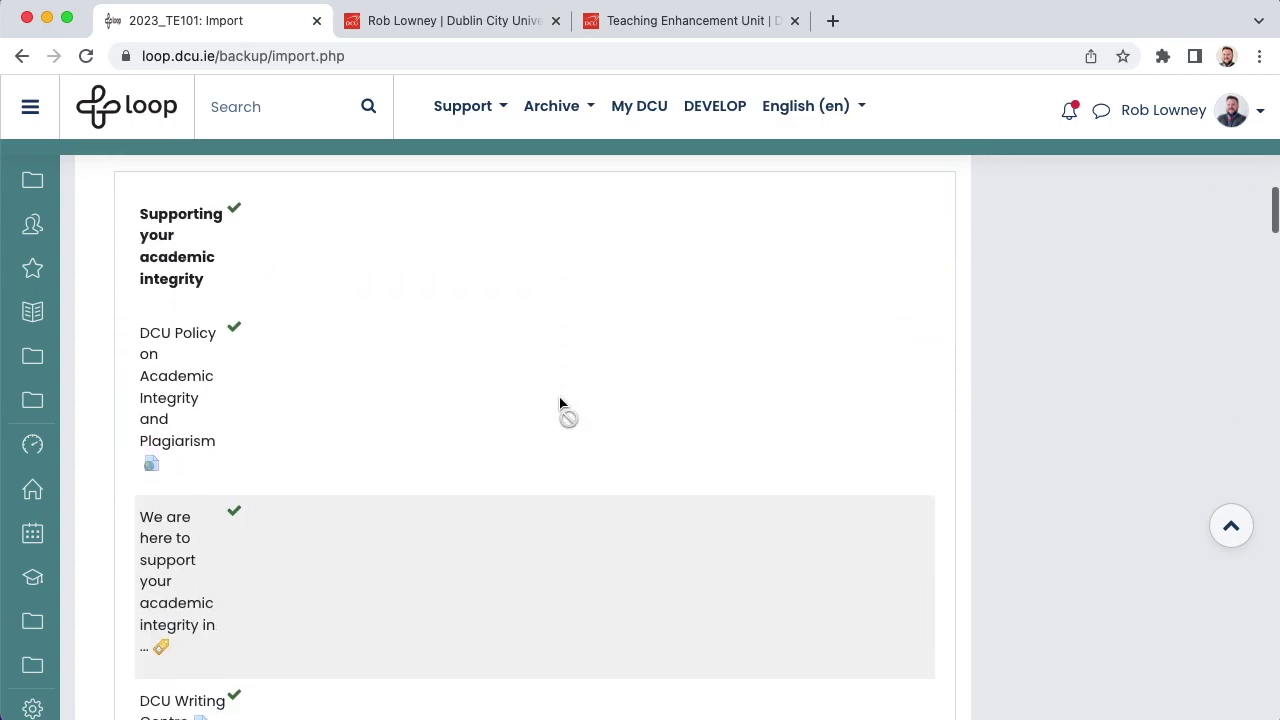
scroll(560, 403, down, 20)
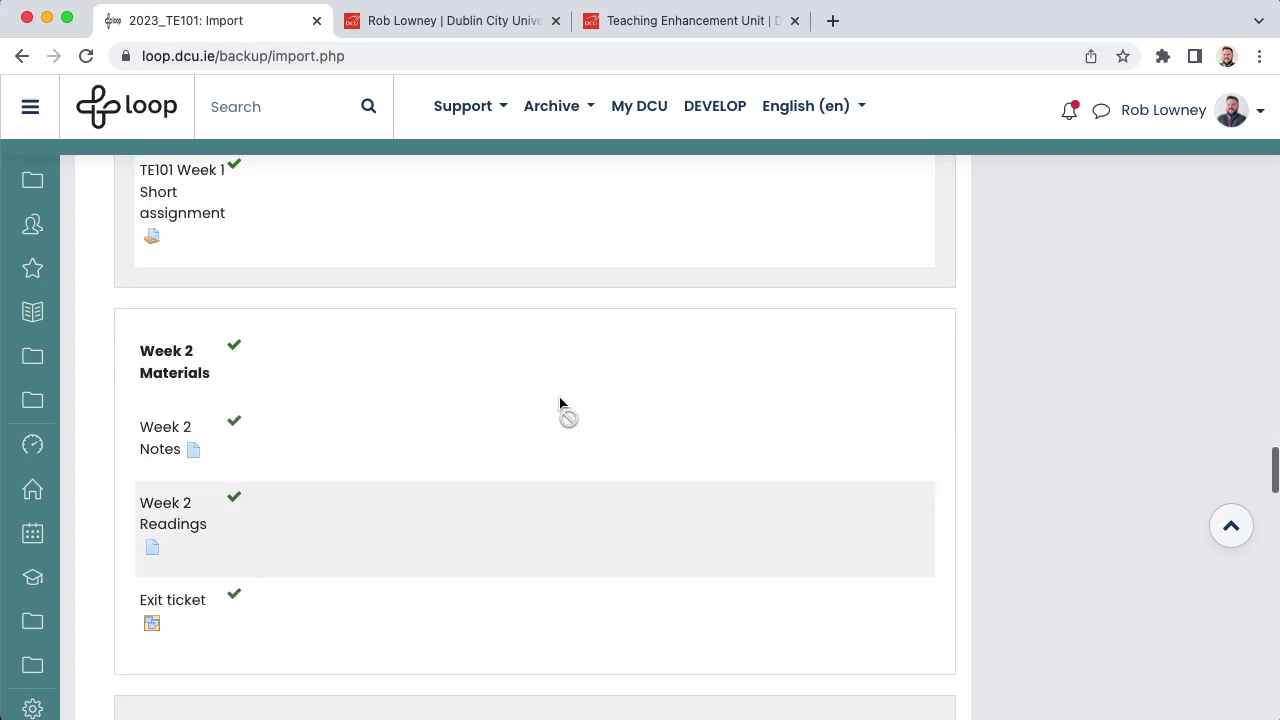
scroll(560, 403, down, 20)
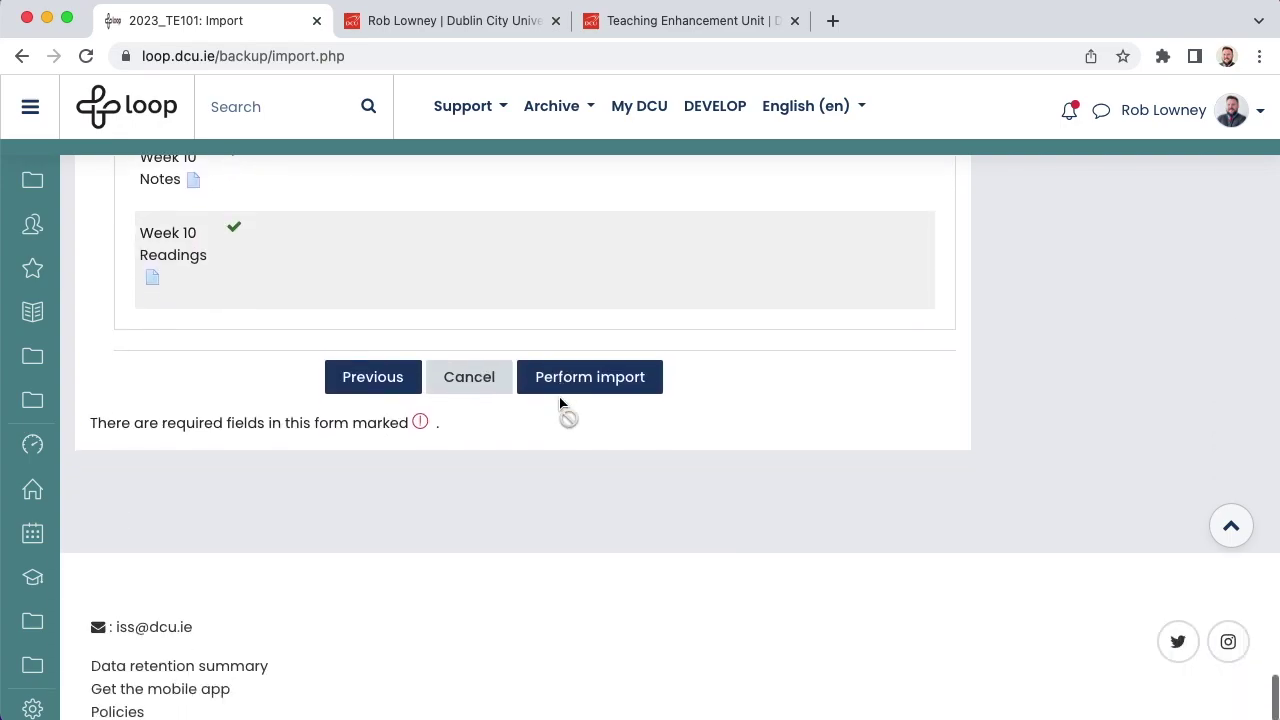
scroll(560, 403, down, 1)
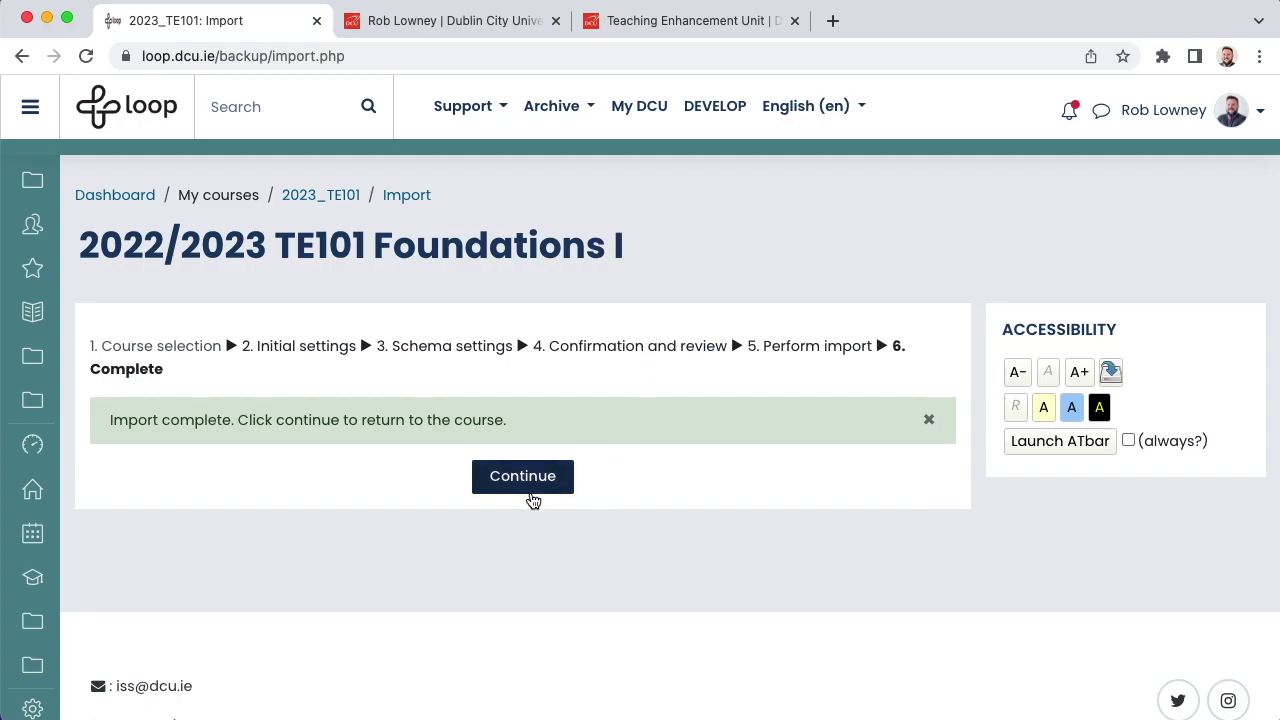
Step: Return to the imported TE101 course page and switch editing on with the pencil button
click(522, 477)
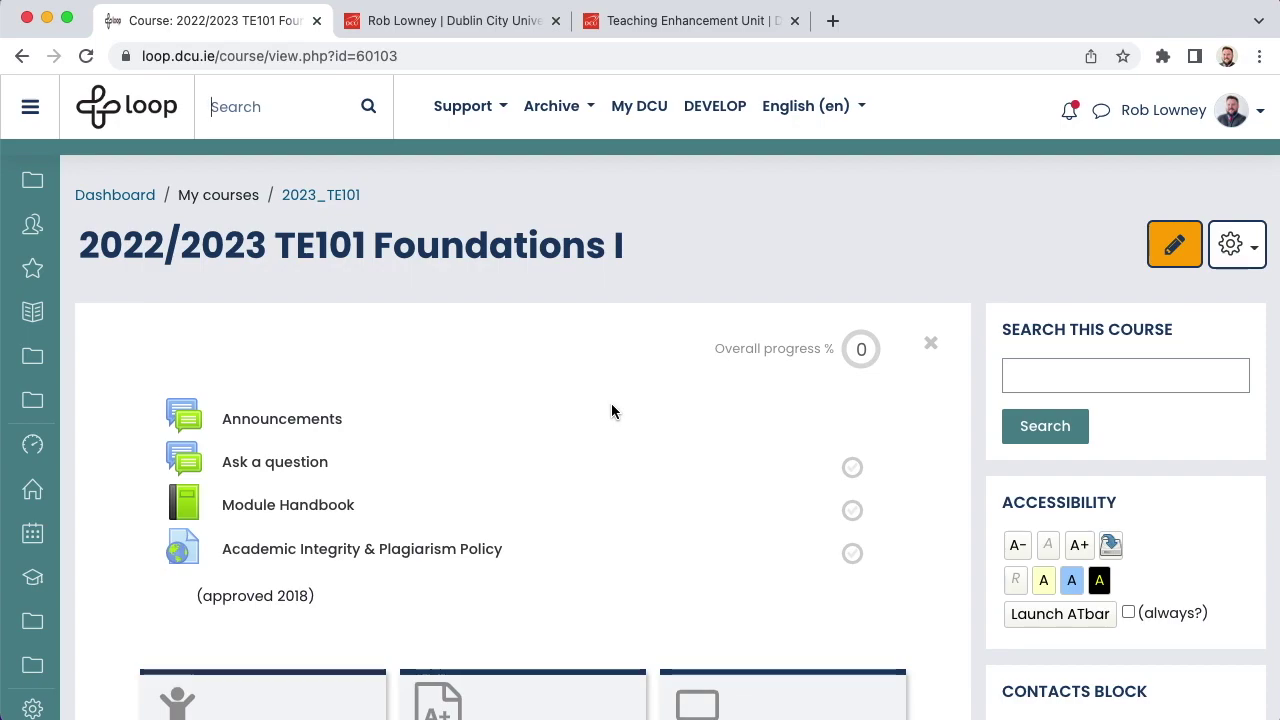
scroll(612, 408, down, 5)
scroll(612, 410, down, 3)
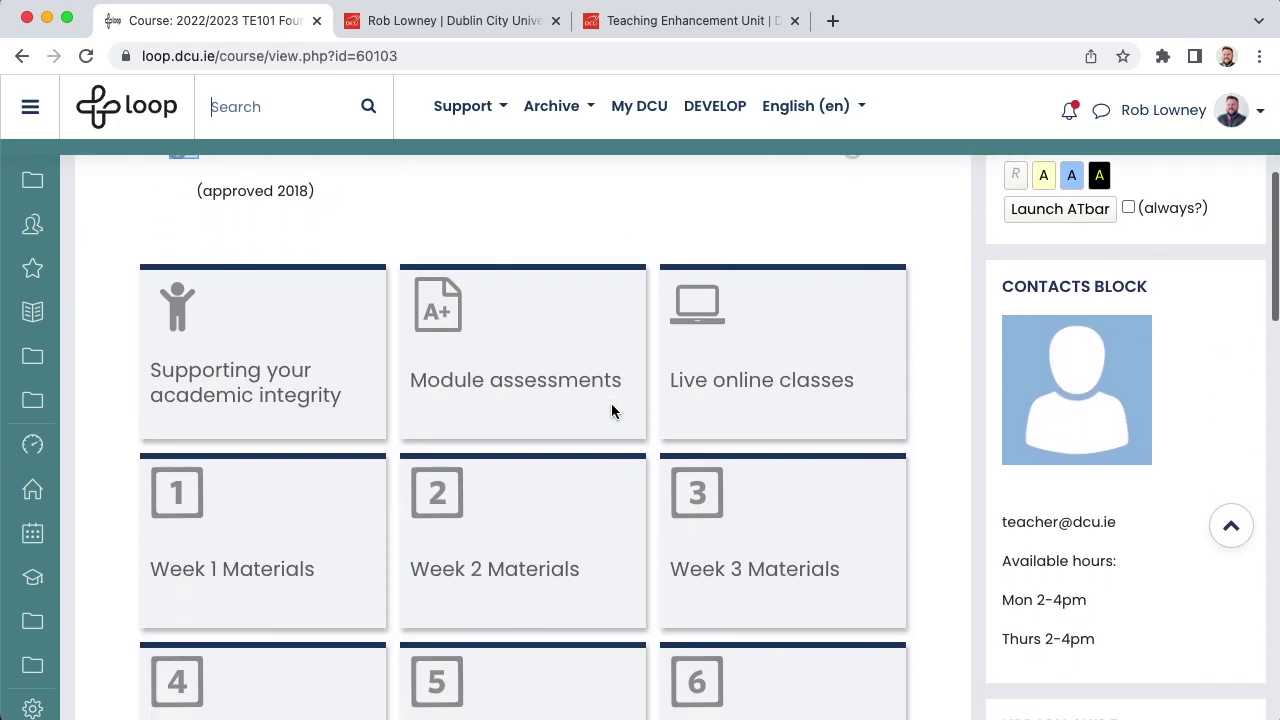
scroll(612, 410, down, 2)
scroll(612, 410, down, 1)
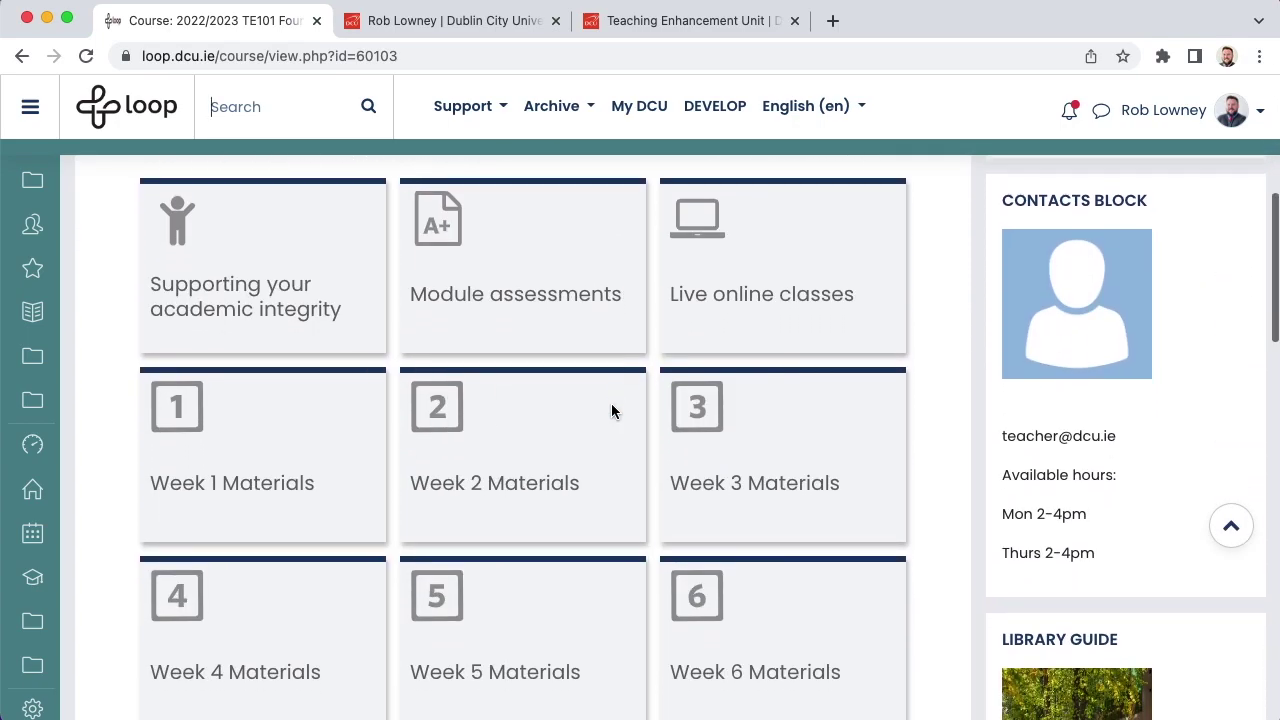
scroll(612, 410, up, 5)
scroll(612, 410, up, 5)
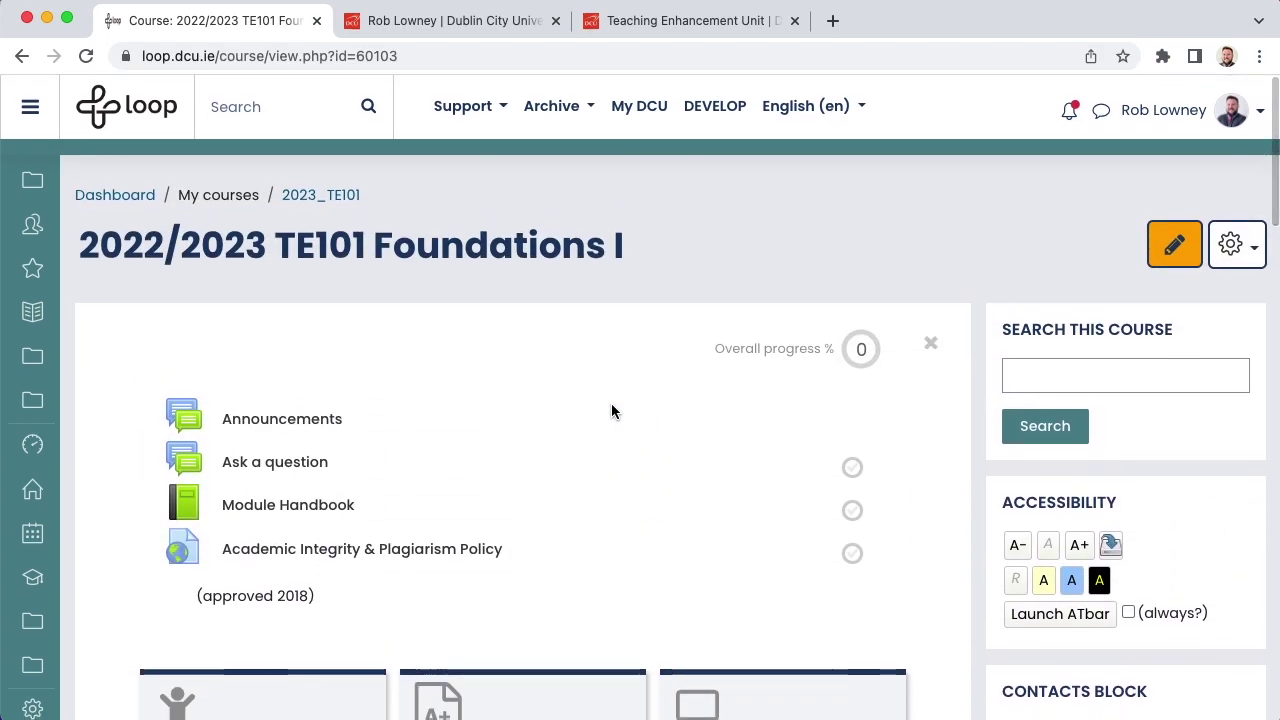
click(1174, 250)
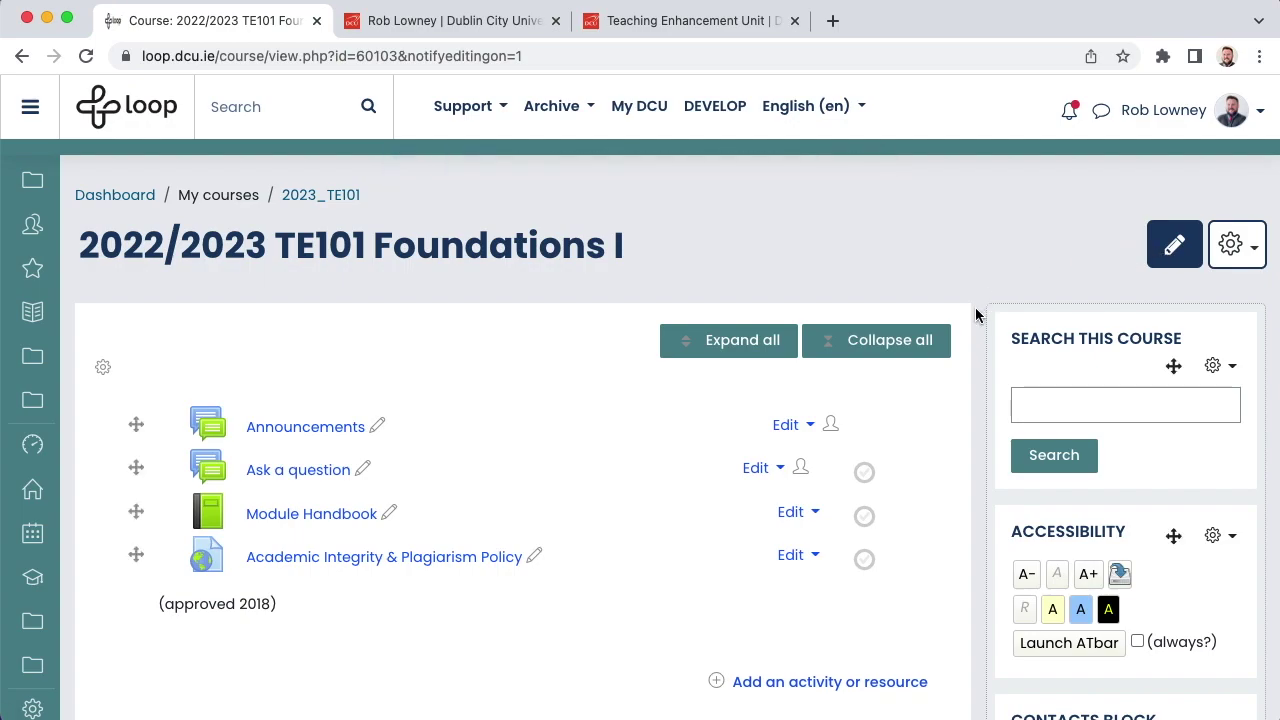
scroll(976, 315, down, 10)
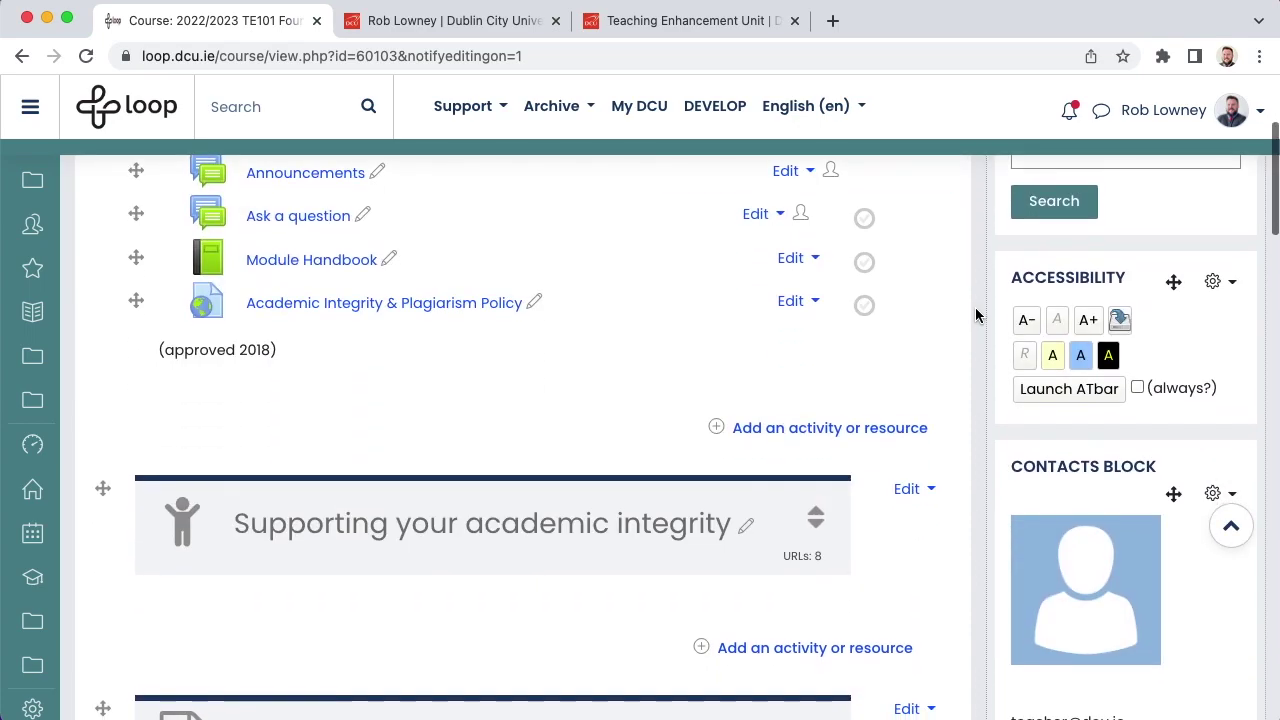
scroll(975, 315, down, 1)
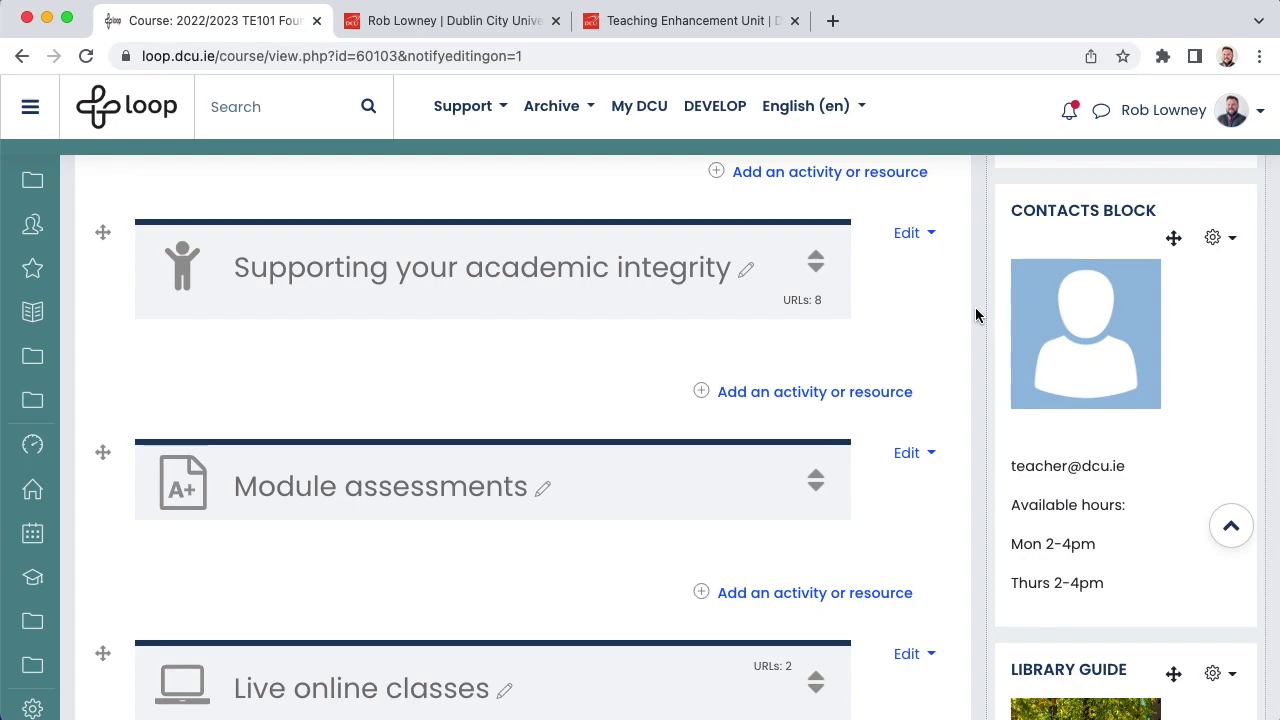
Step: In the Contacts Block settings, add the teacher's name and update the e-mail address
click(1215, 238)
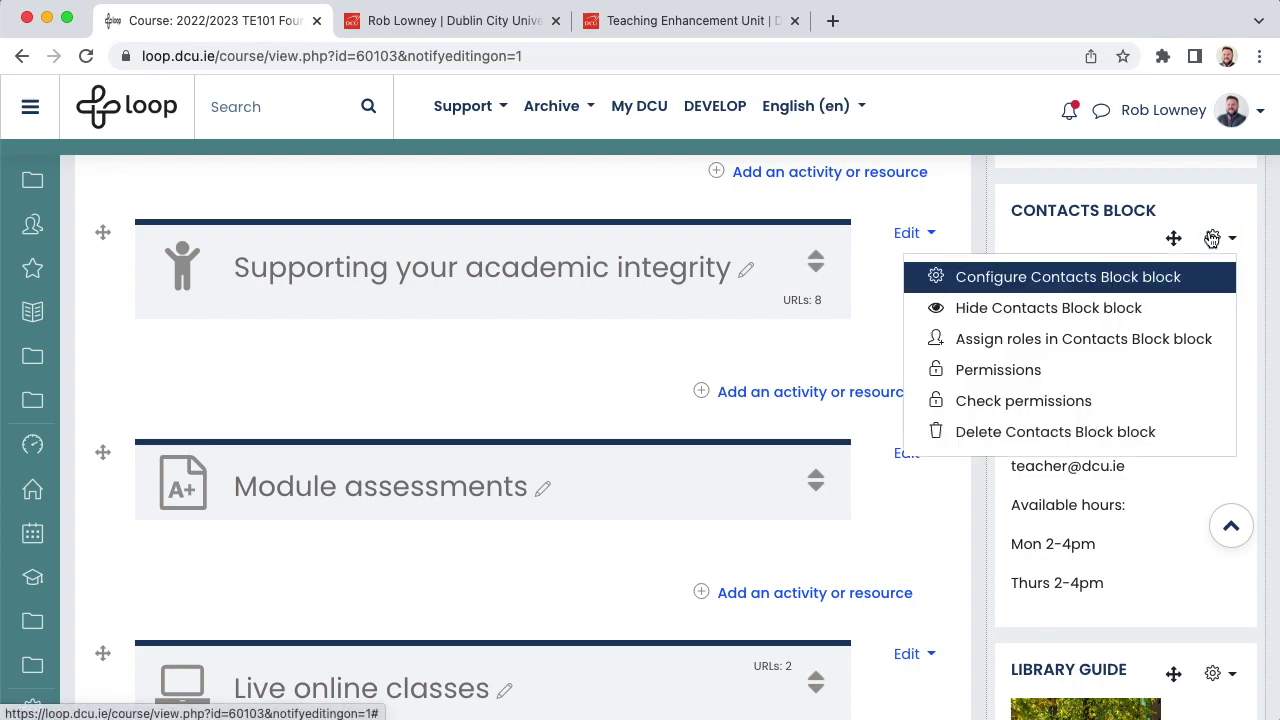
click(1123, 283)
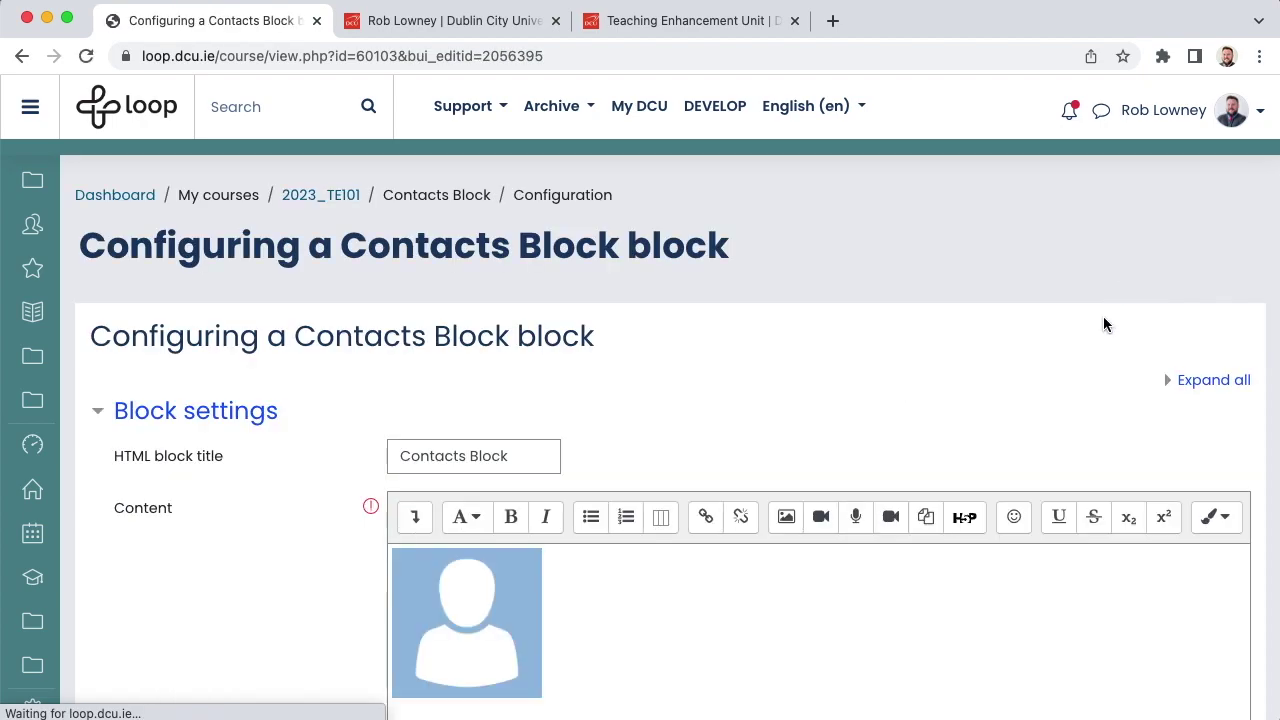
scroll(1076, 370, down, 3)
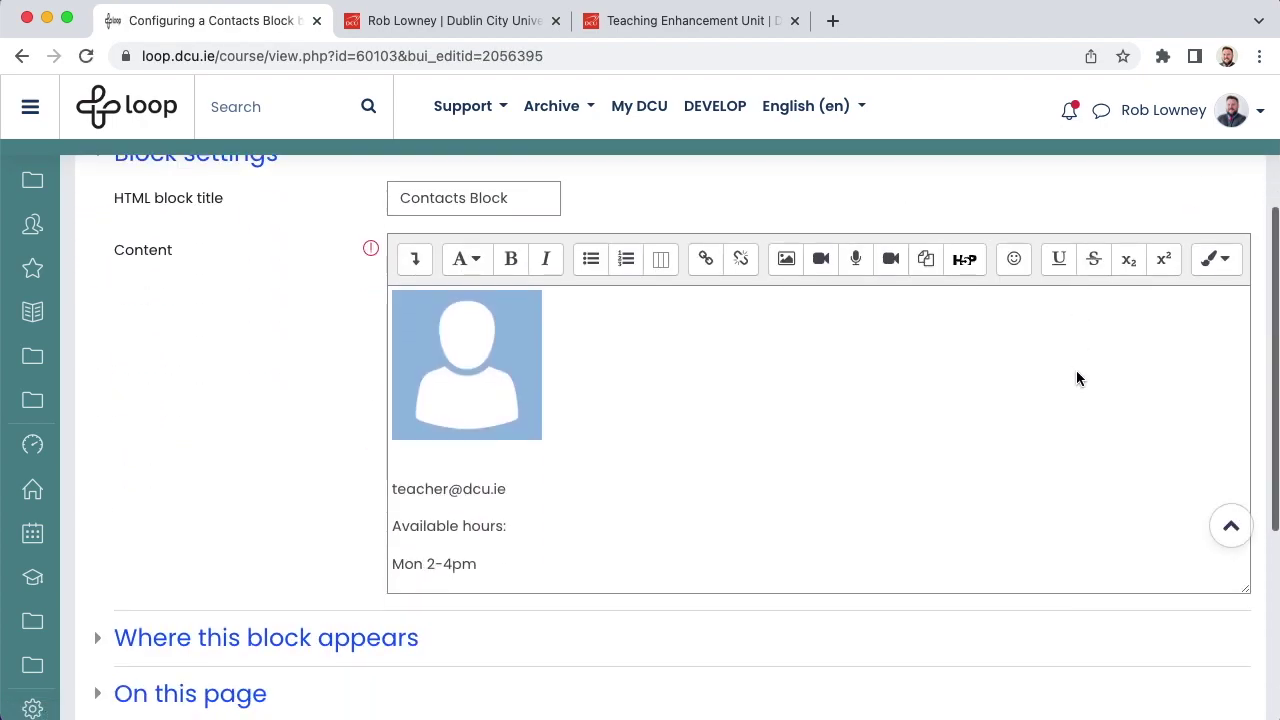
click(486, 455)
double_click(447, 488)
Step: Change the office hours to Tue 2-3pm and Wed 2-4pm
click(485, 564)
key(Return)
text(Thurs 2-4pm)
drag(424, 524, 450, 524)
text(Tue 2-3)
double_click(410, 562)
text(Wed 2-4pm)
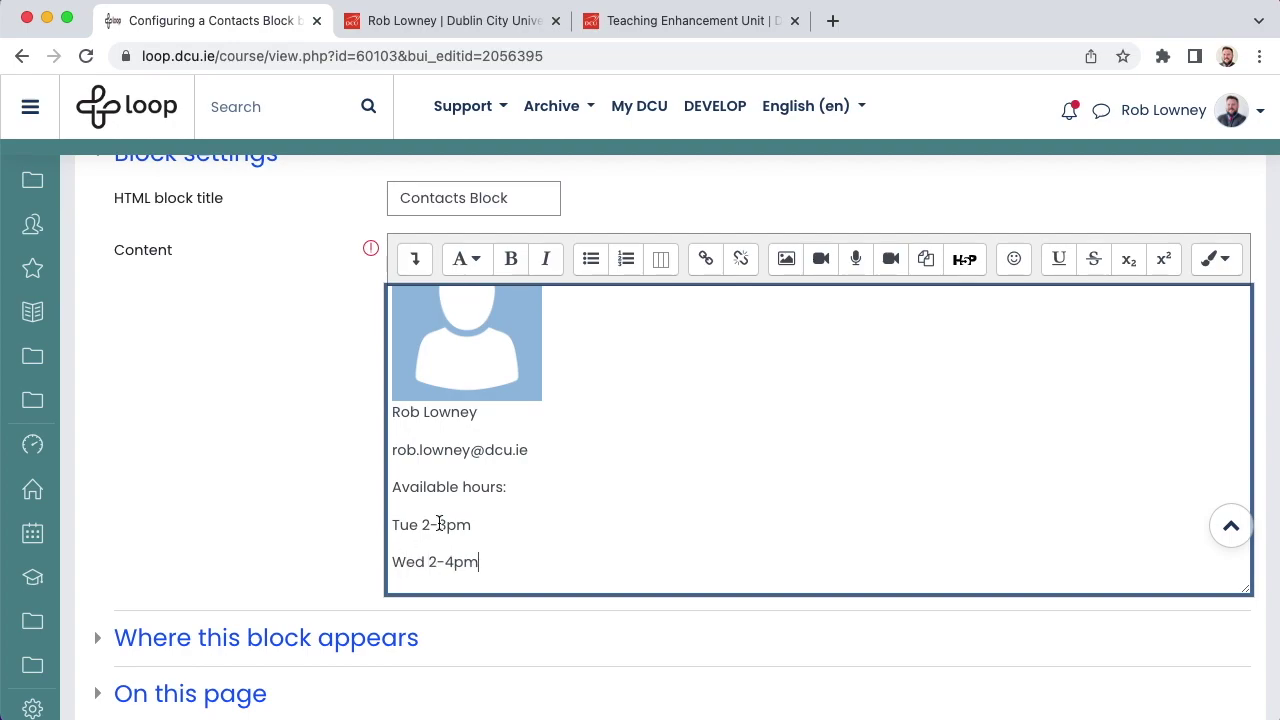
scroll(439, 524, up, 1)
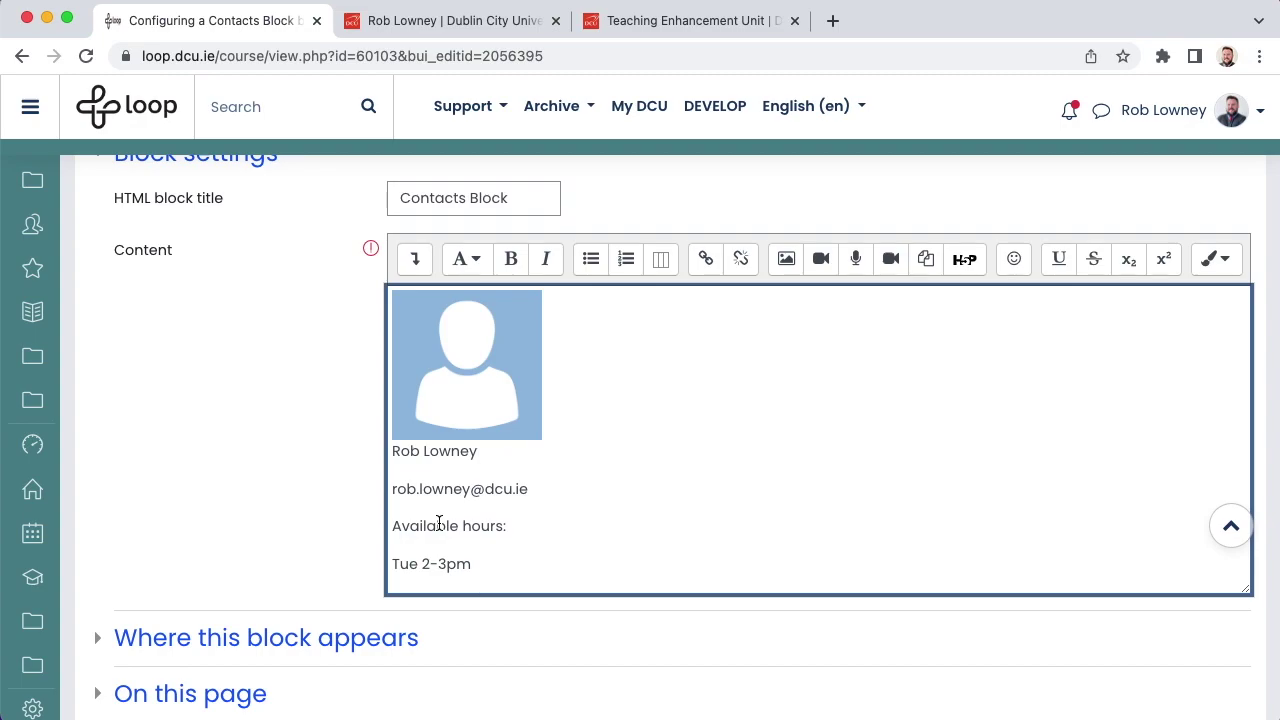
Step: Set the avatar's image address to the staff profile photo URL and describe it as the teacher's profile photo
click(458, 375)
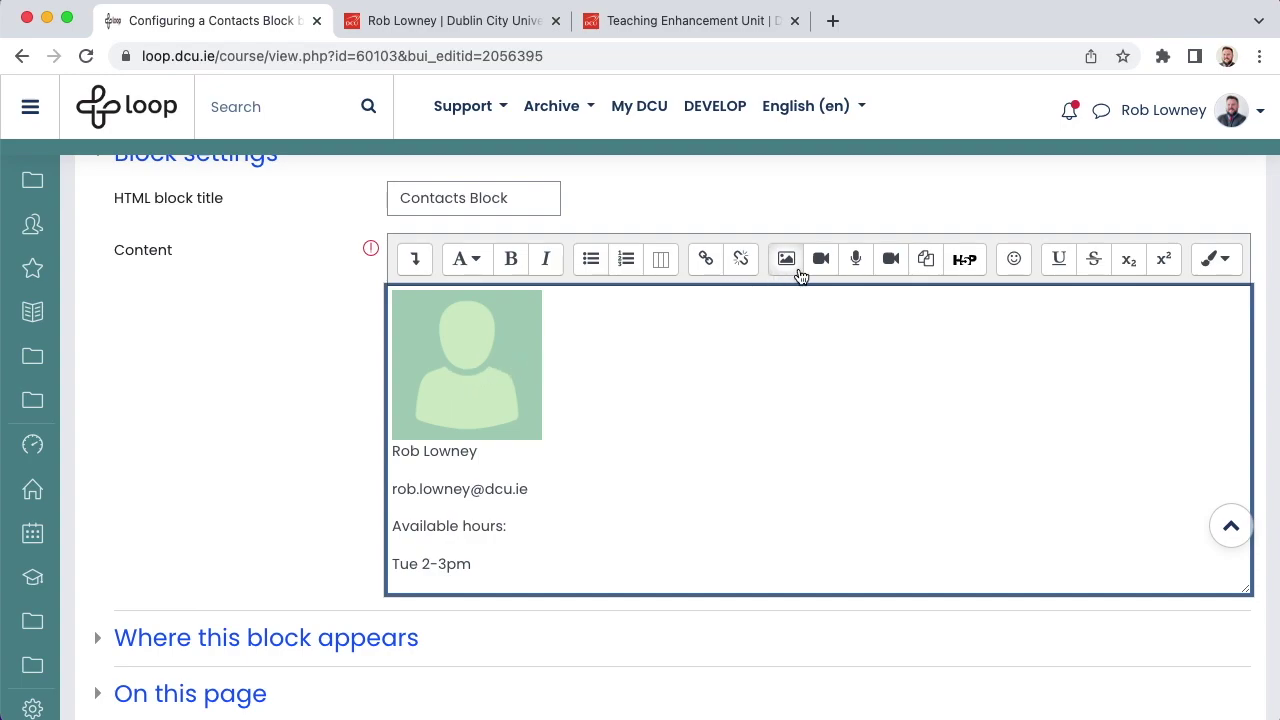
click(786, 261)
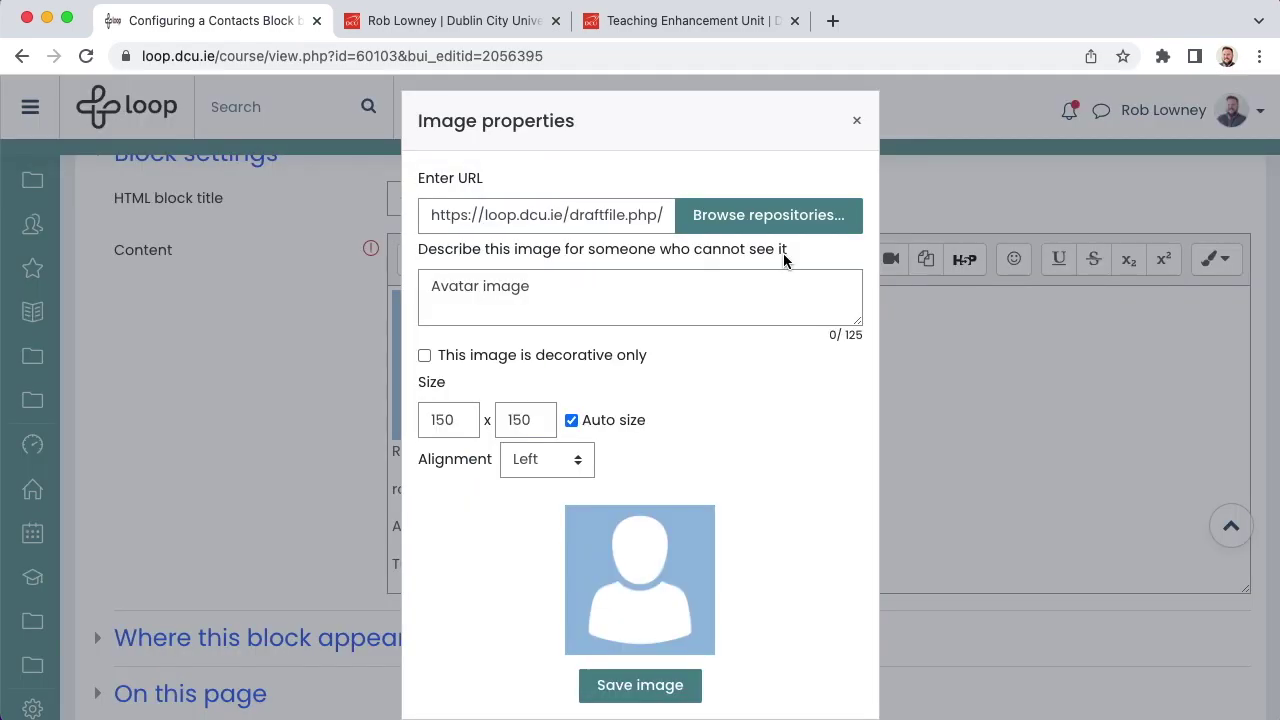
click(453, 25)
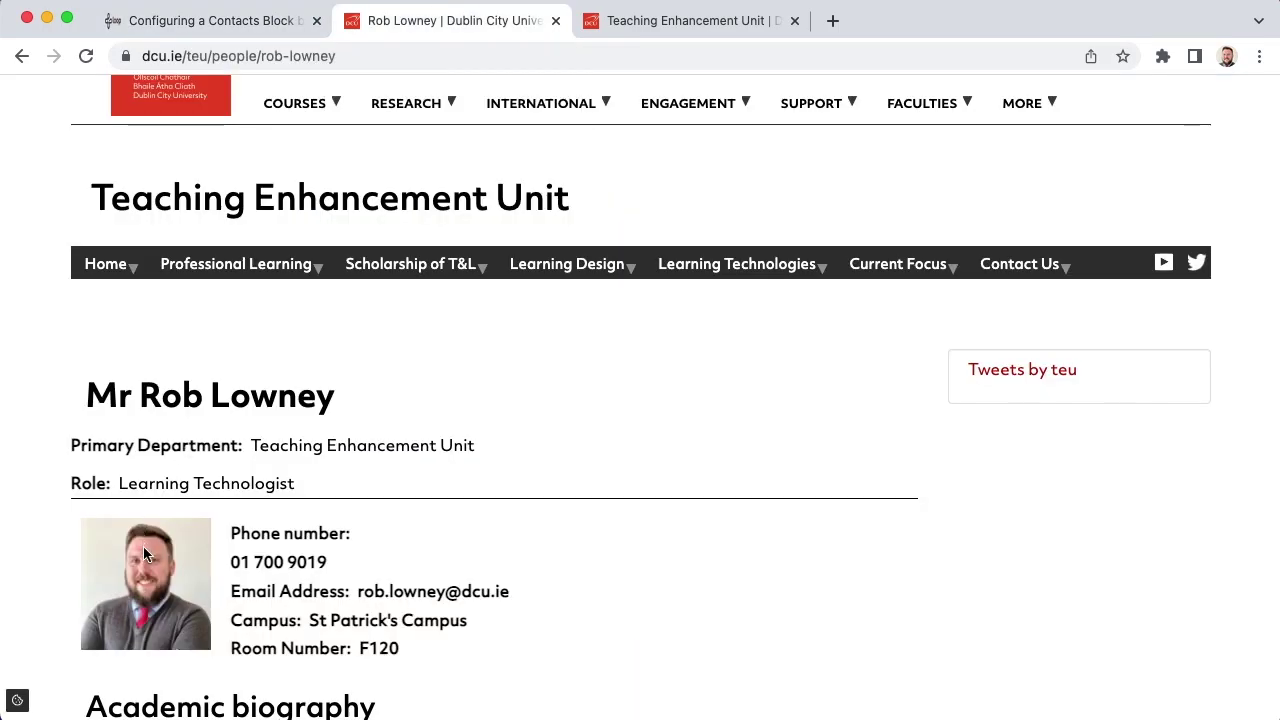
right_click(143, 565)
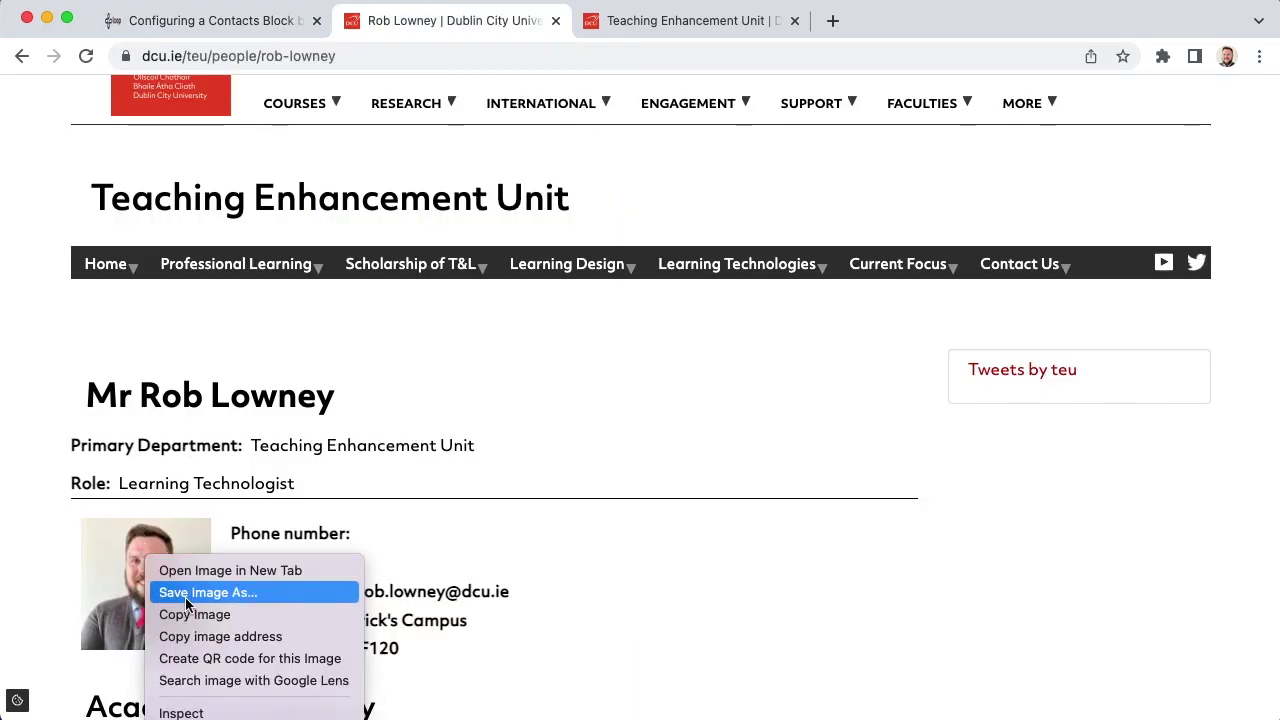
click(216, 645)
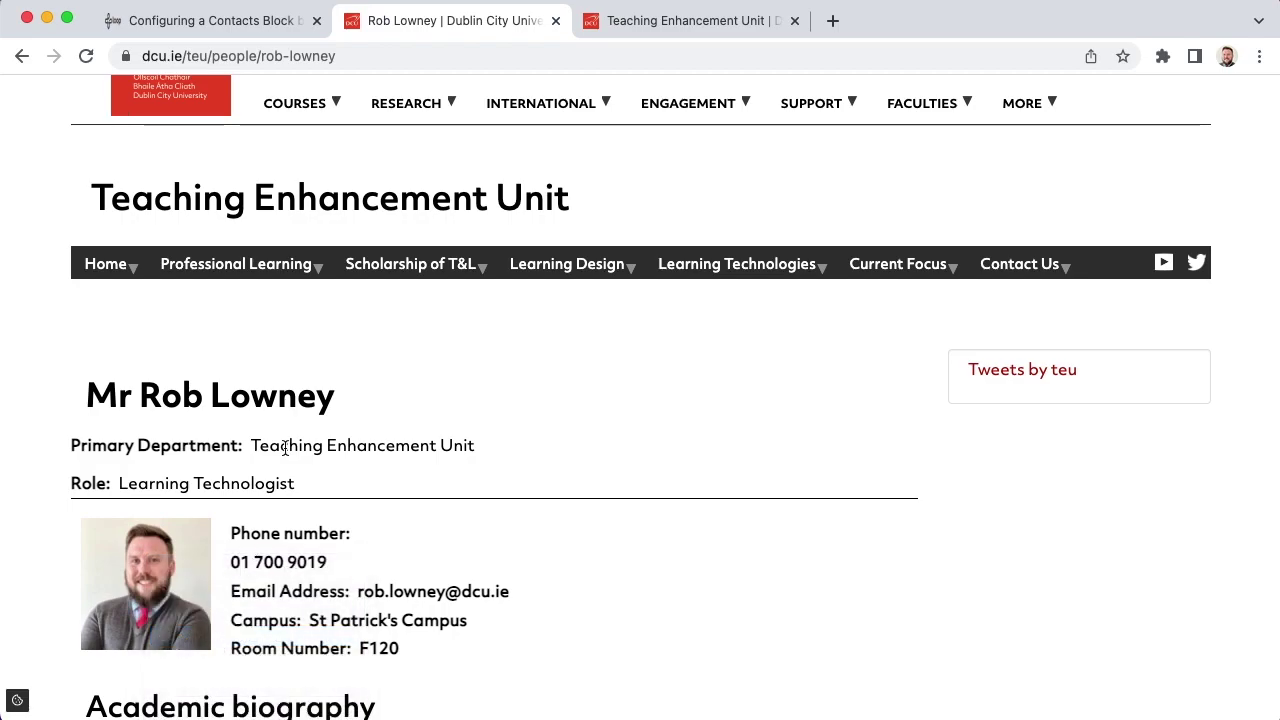
click(209, 26)
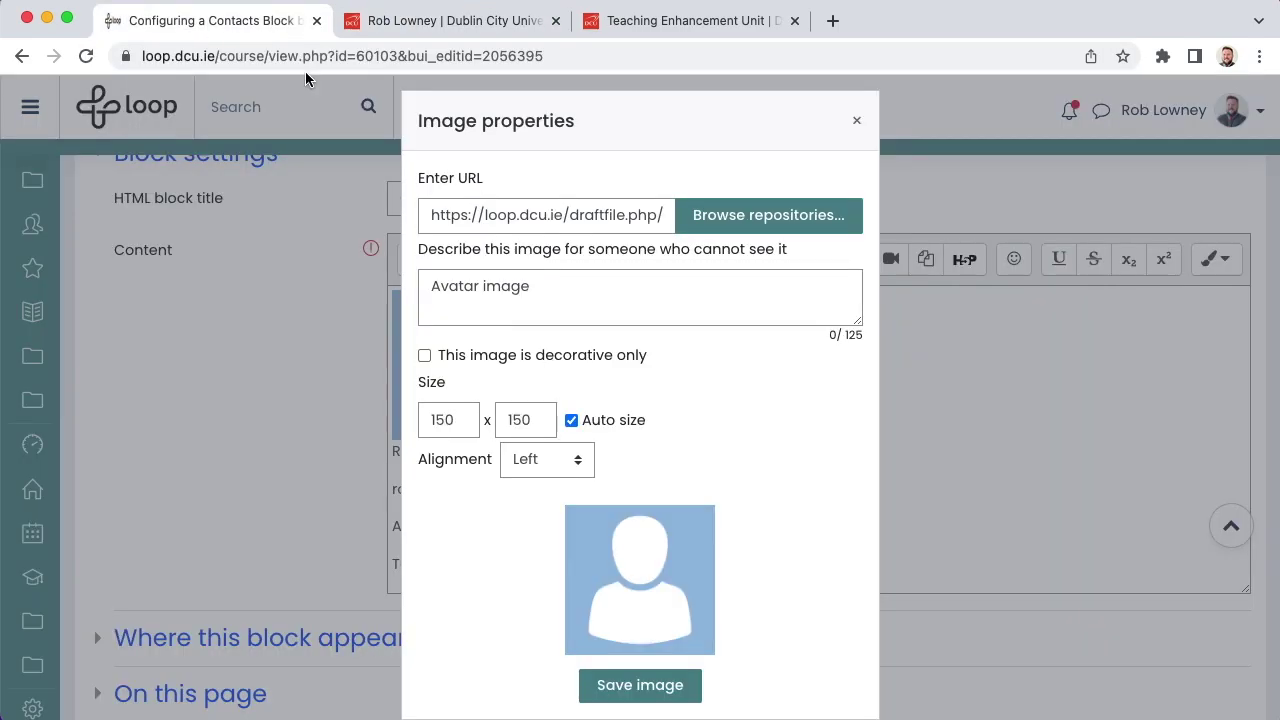
triple_click(490, 219)
key(super+v)
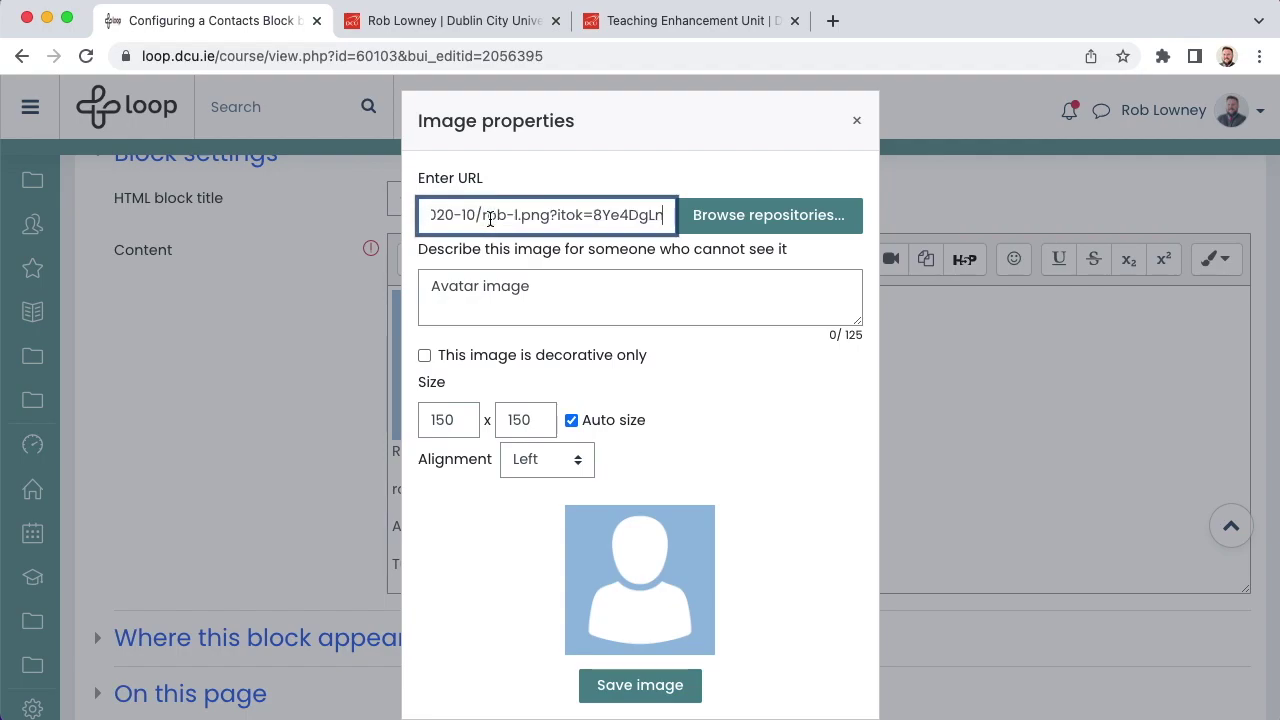
click(564, 290)
drag(563, 286, 424, 259)
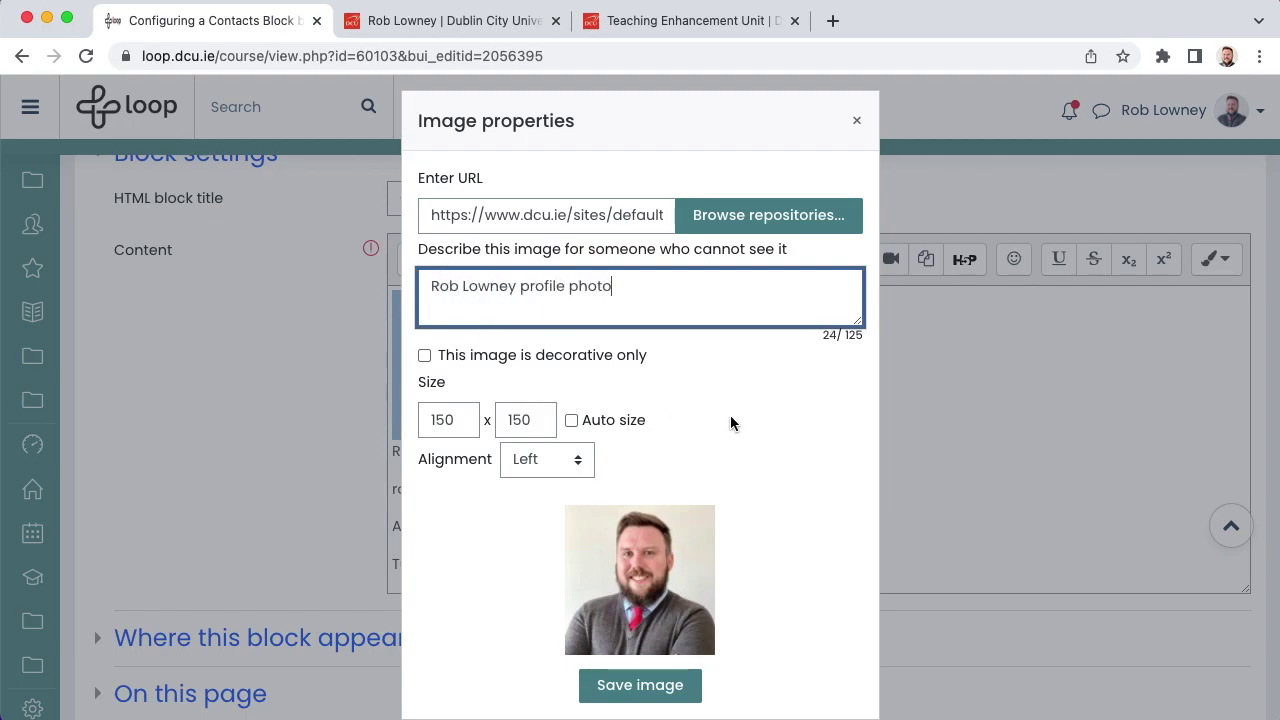
Step: Upload the profile photo from Downloads, insert it, and save the Contacts Block
click(772, 232)
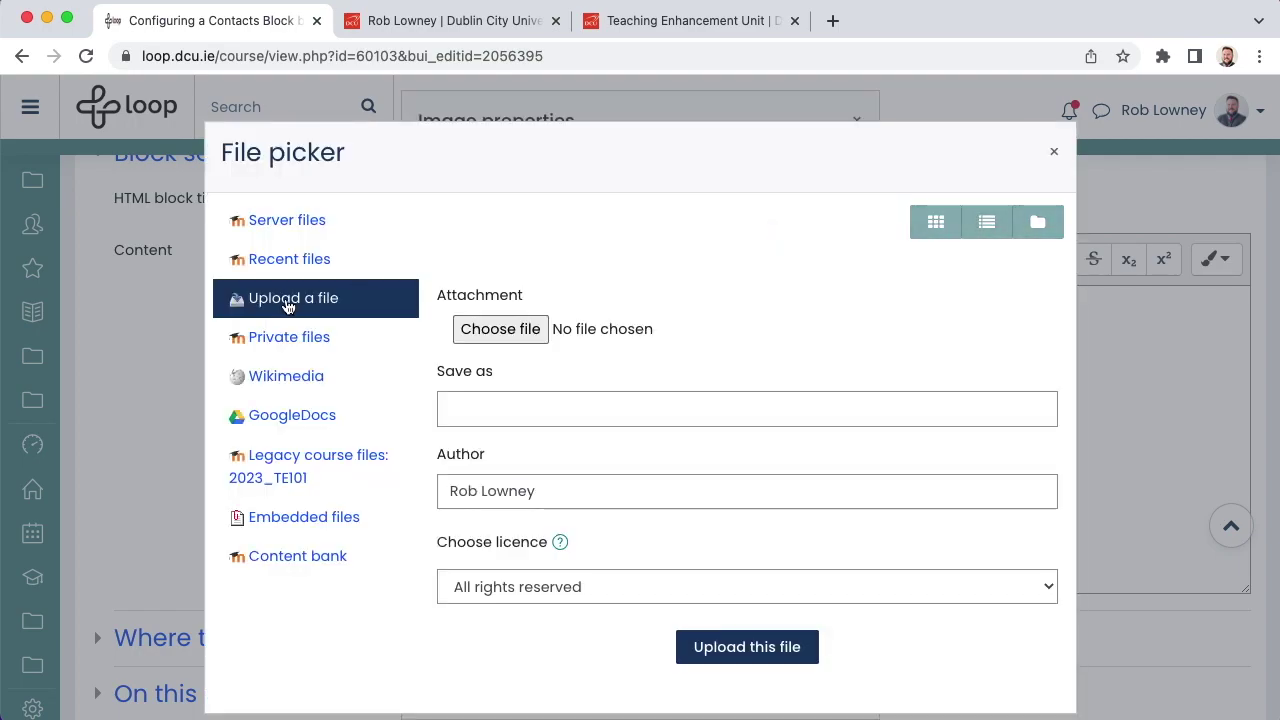
click(486, 338)
click(651, 302)
click(983, 554)
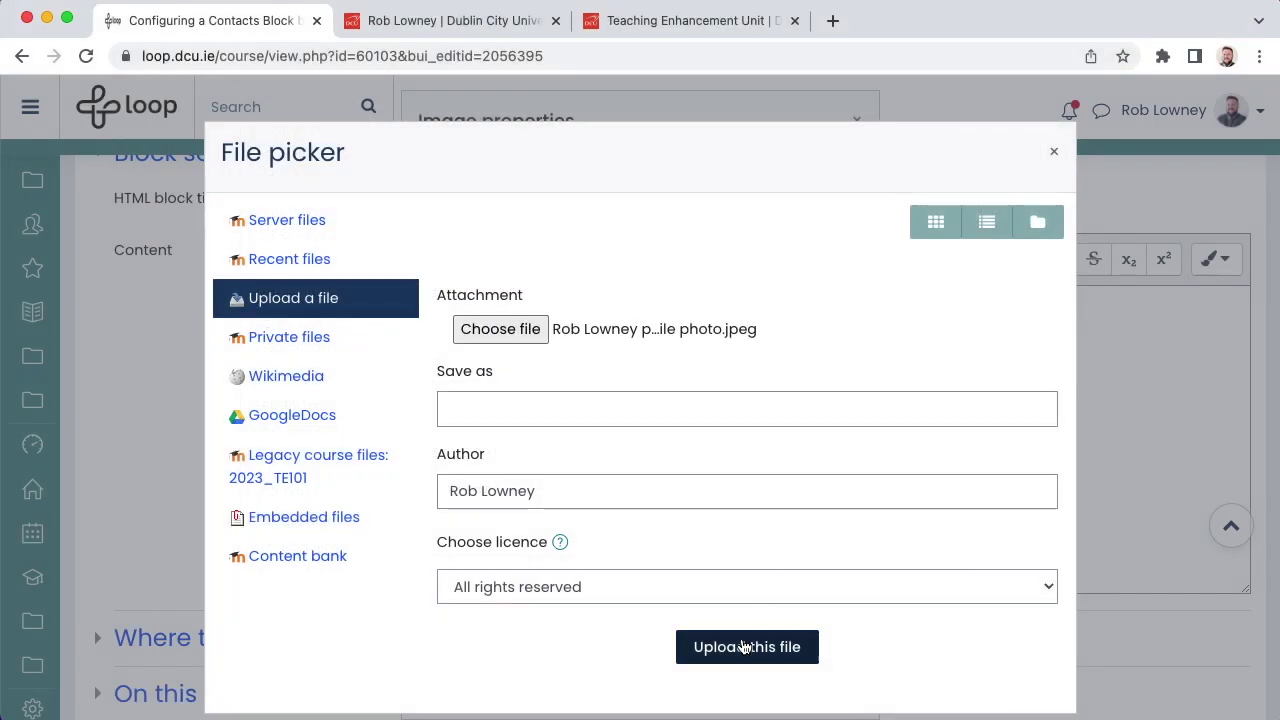
click(743, 647)
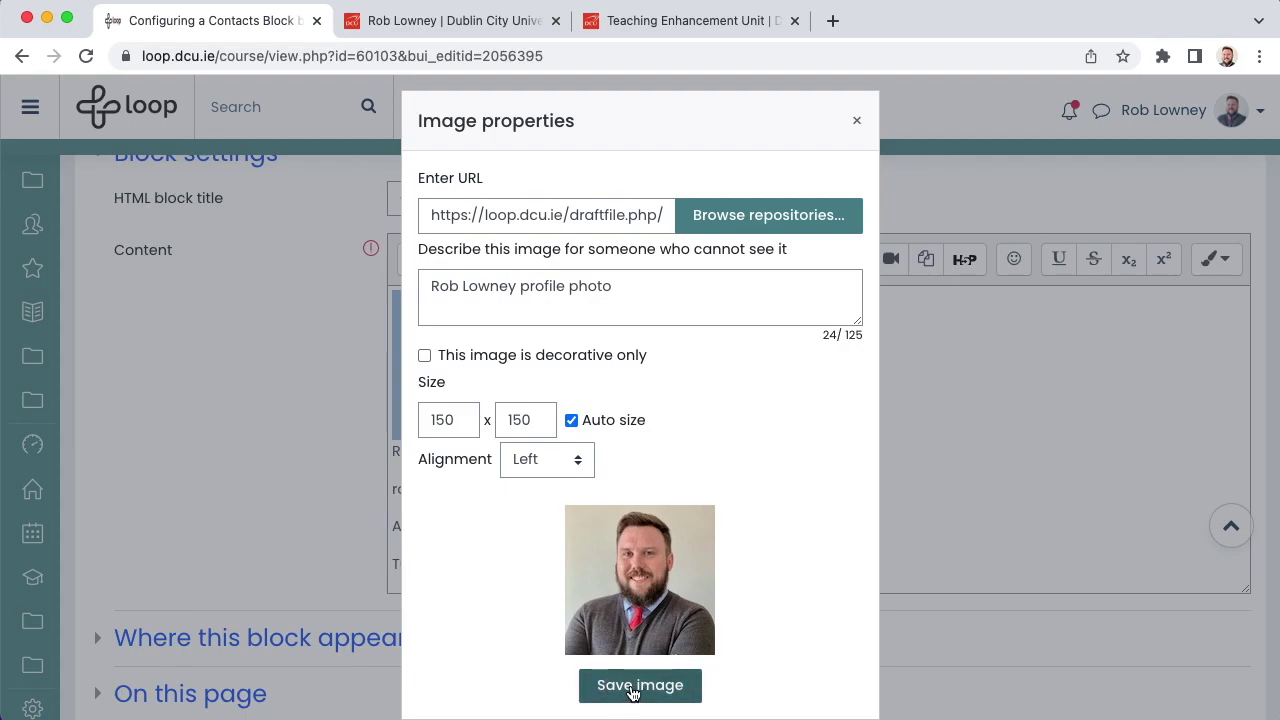
click(632, 692)
scroll(632, 691, down, 2)
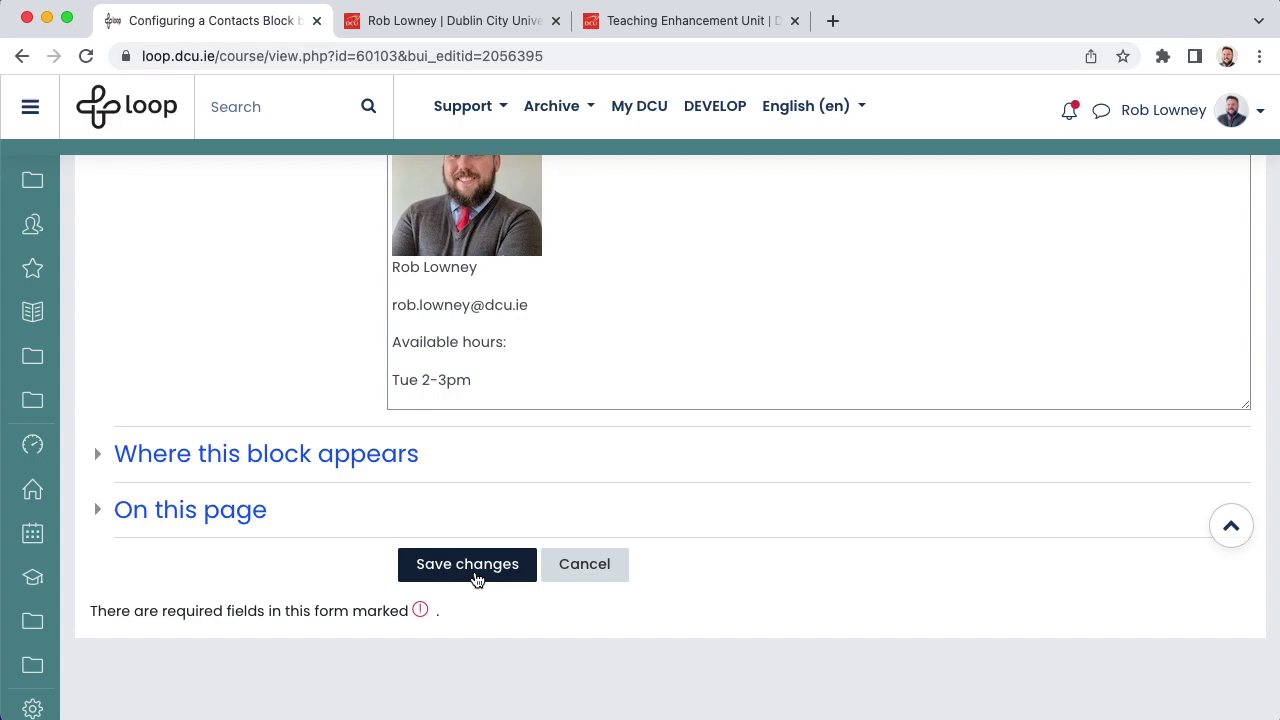
click(476, 578)
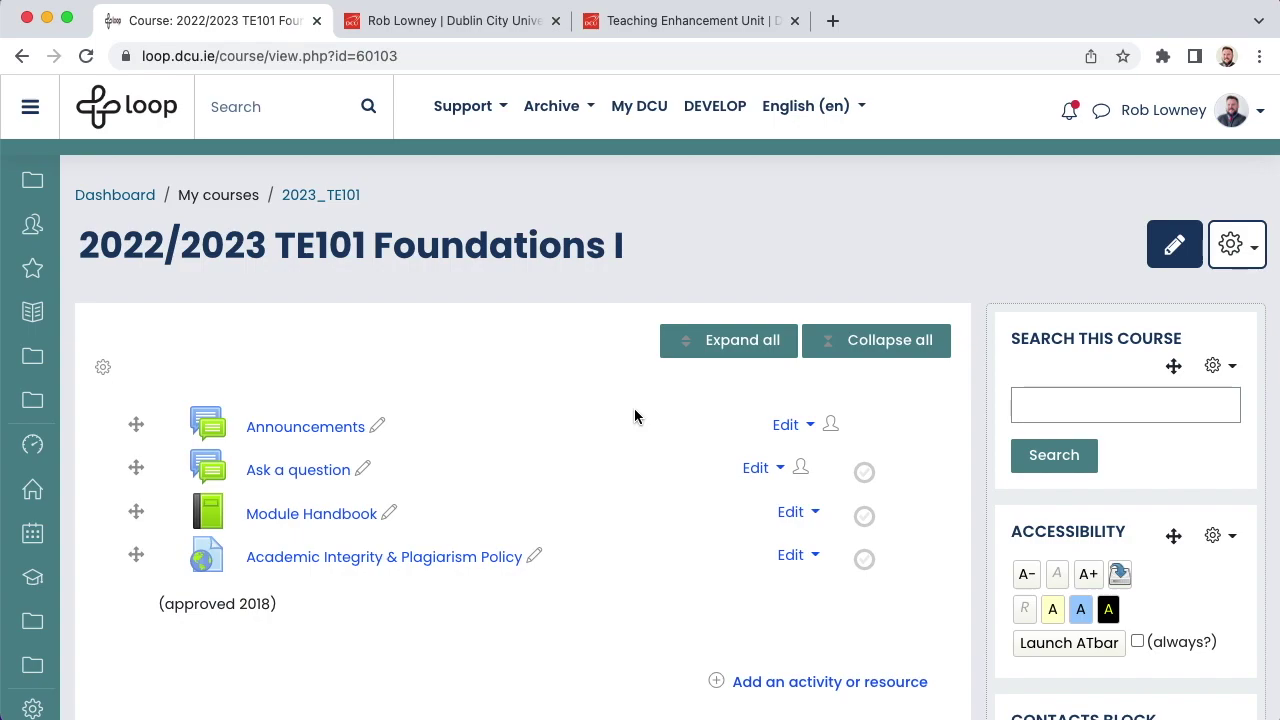
Step: Open the Module Handbook and review the Learning Outcomes and Recommended Reading chapters in edit mode
click(307, 515)
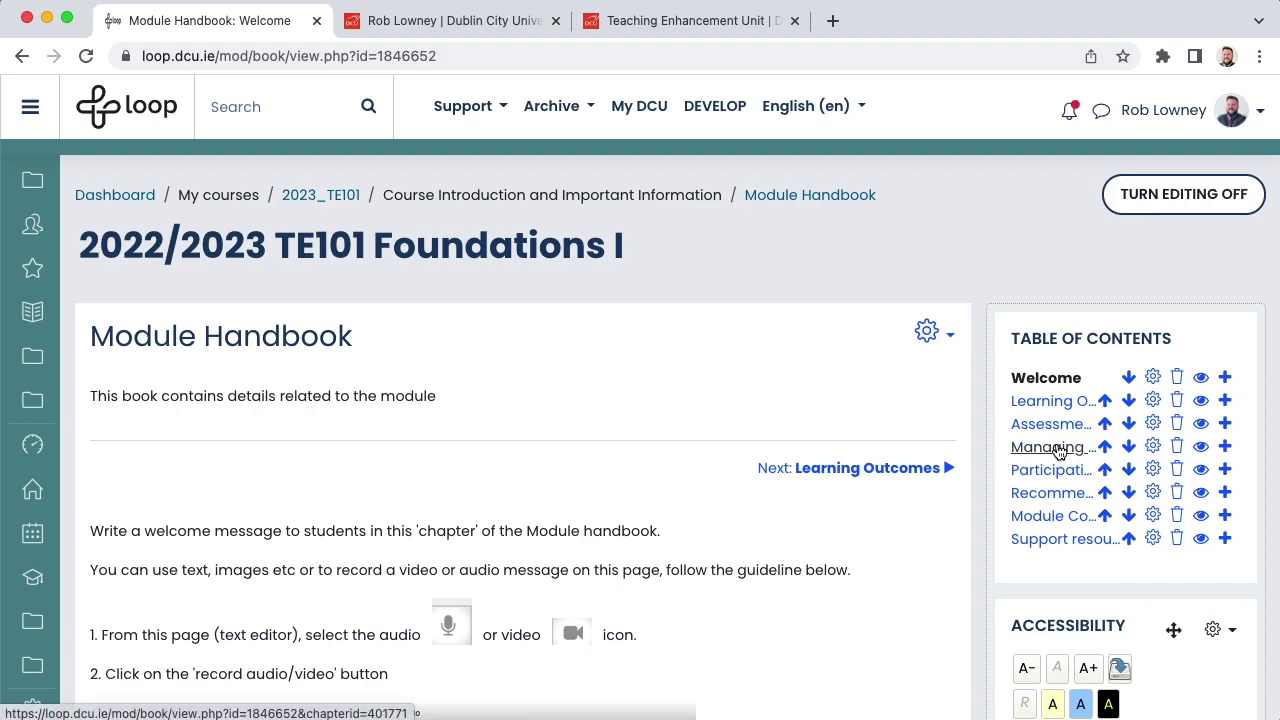
click(1153, 401)
scroll(776, 435, down, 5)
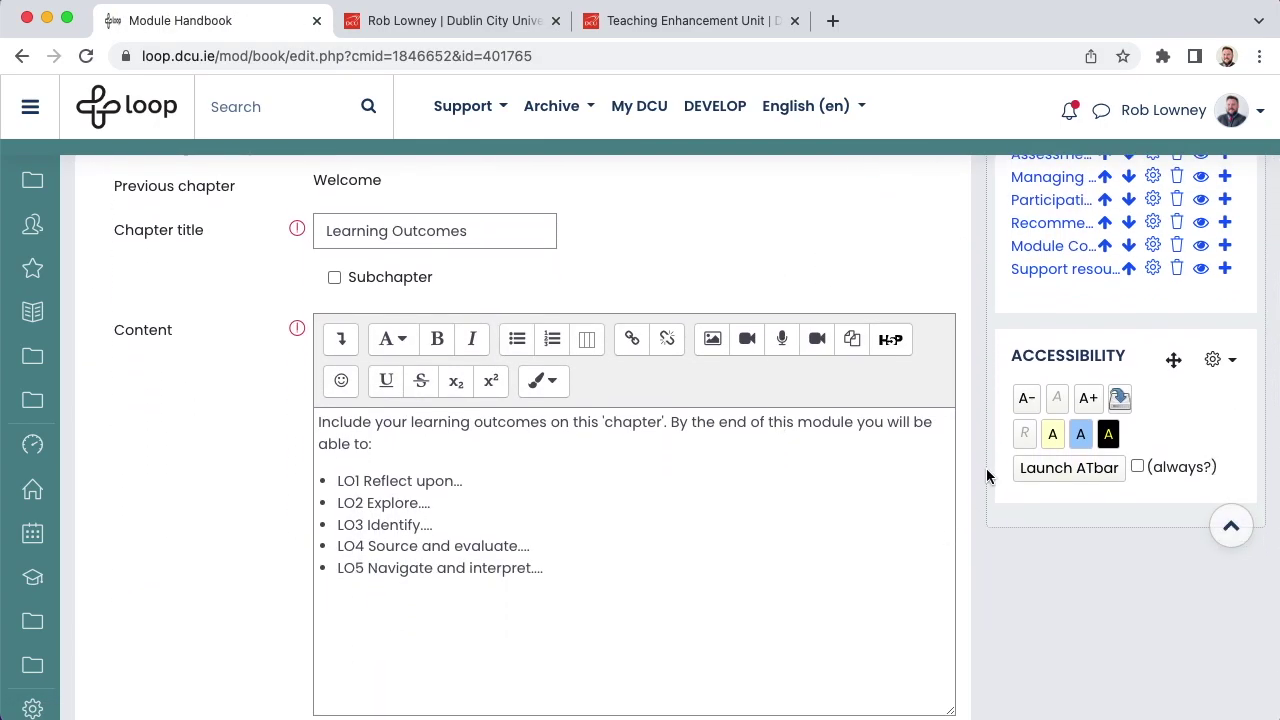
click(1153, 222)
scroll(866, 585, down, 4)
scroll(972, 572, down, 1)
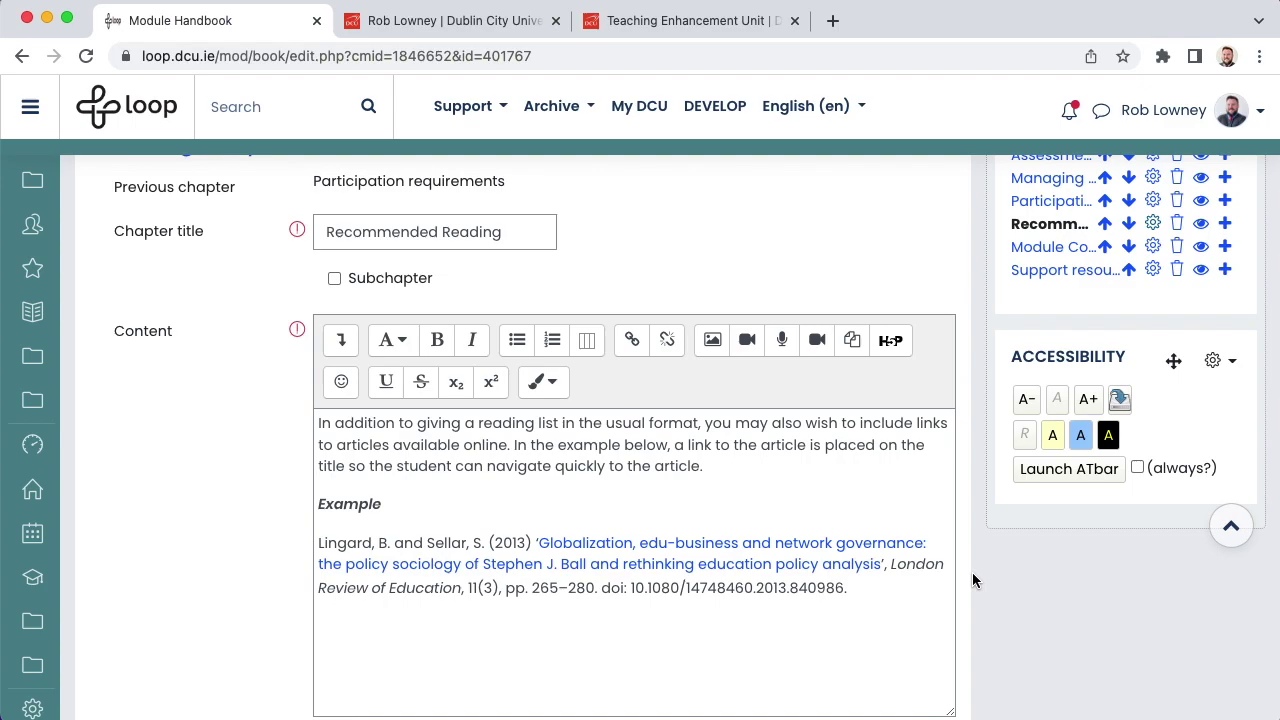
scroll(972, 579, up, 3)
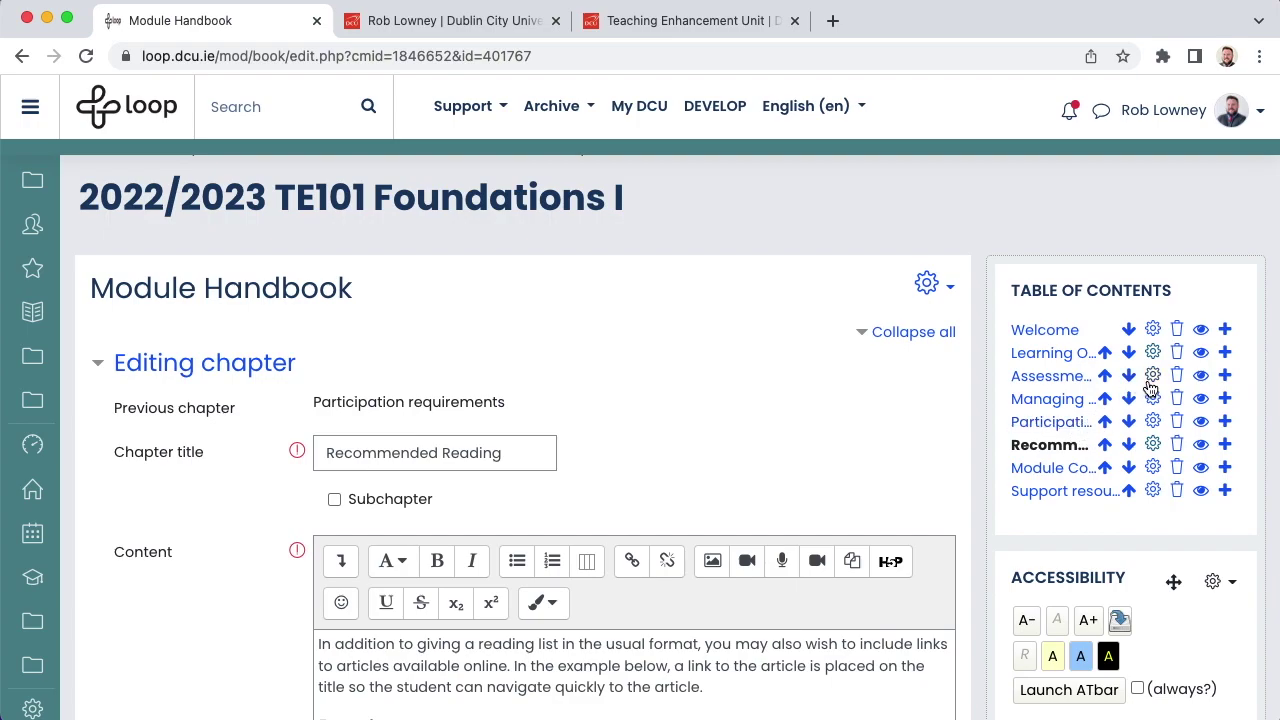
Step: Edit and save the Assessment Overview chapter, then go back to the TE101 course page
click(1153, 378)
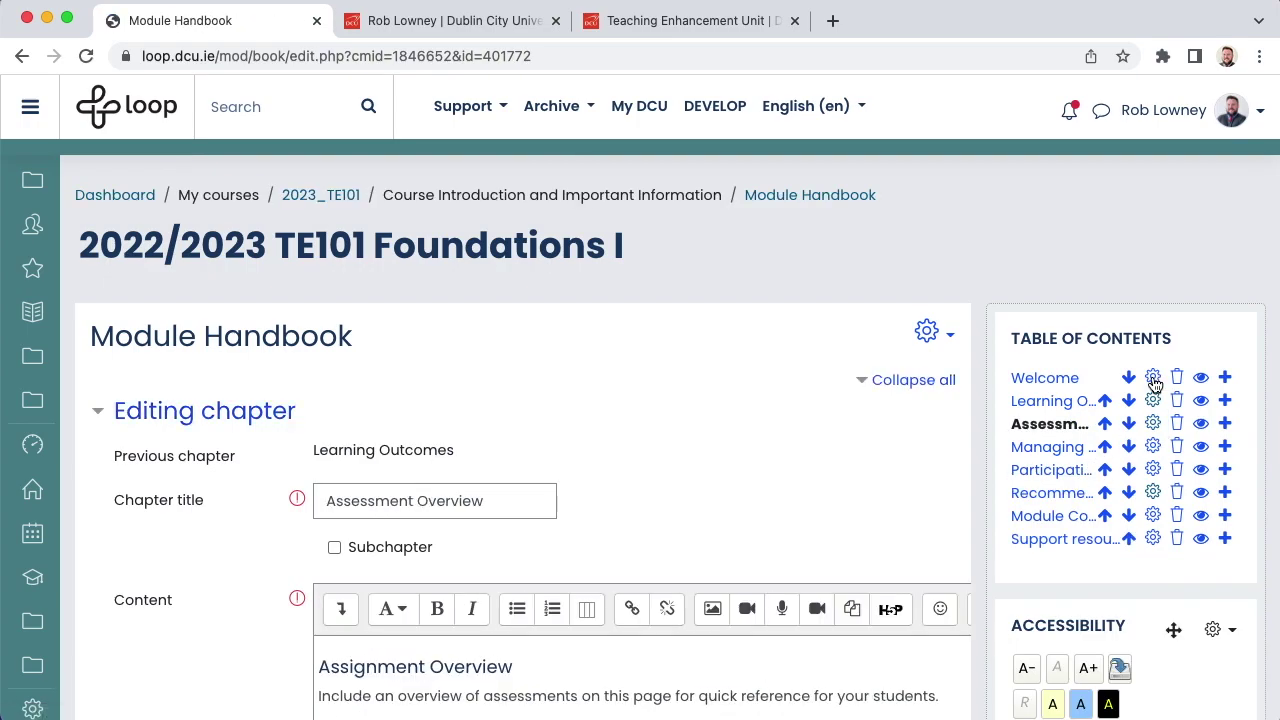
scroll(982, 390, down, 3)
scroll(982, 390, down, 1)
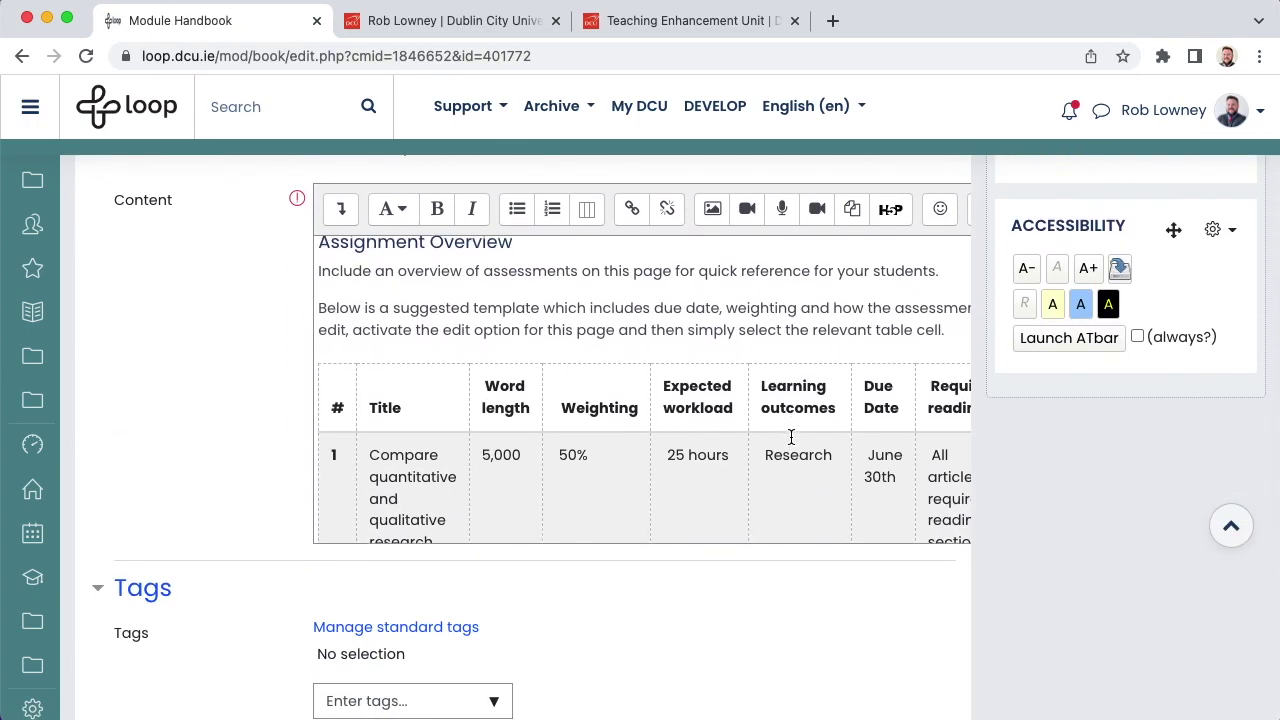
scroll(790, 437, down, 1)
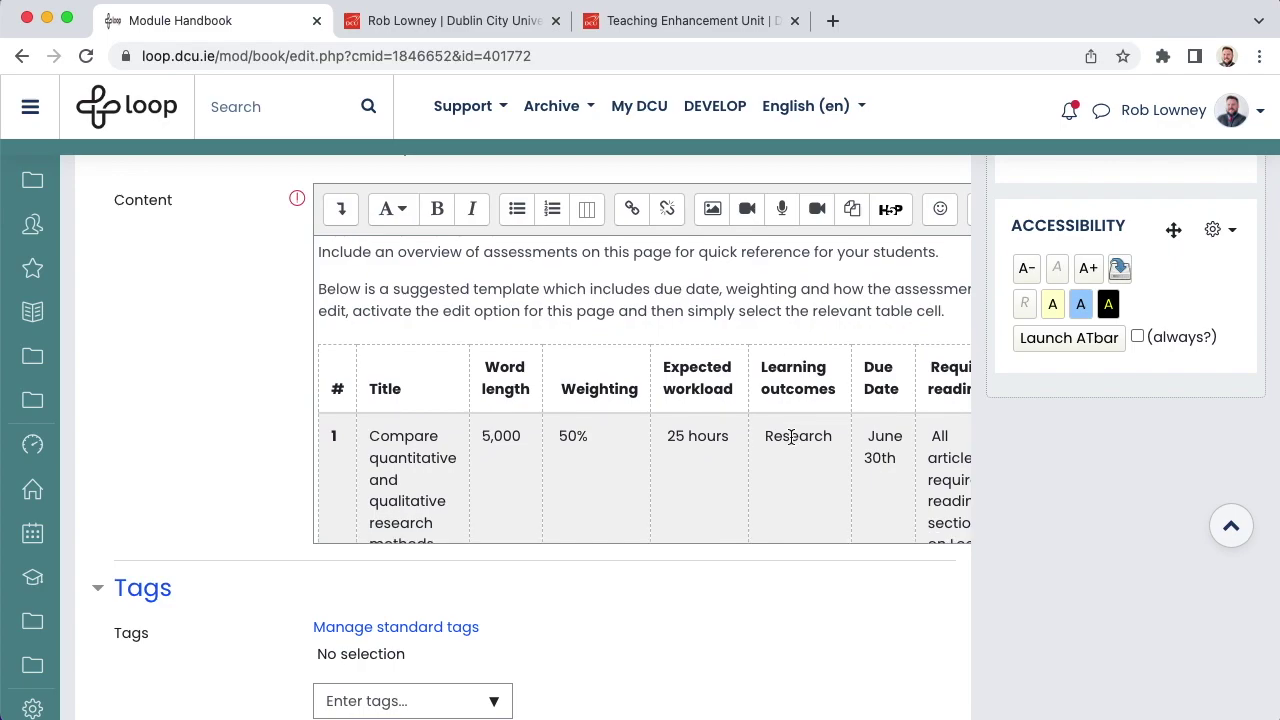
scroll(790, 437, down, 4)
scroll(790, 437, down, 8)
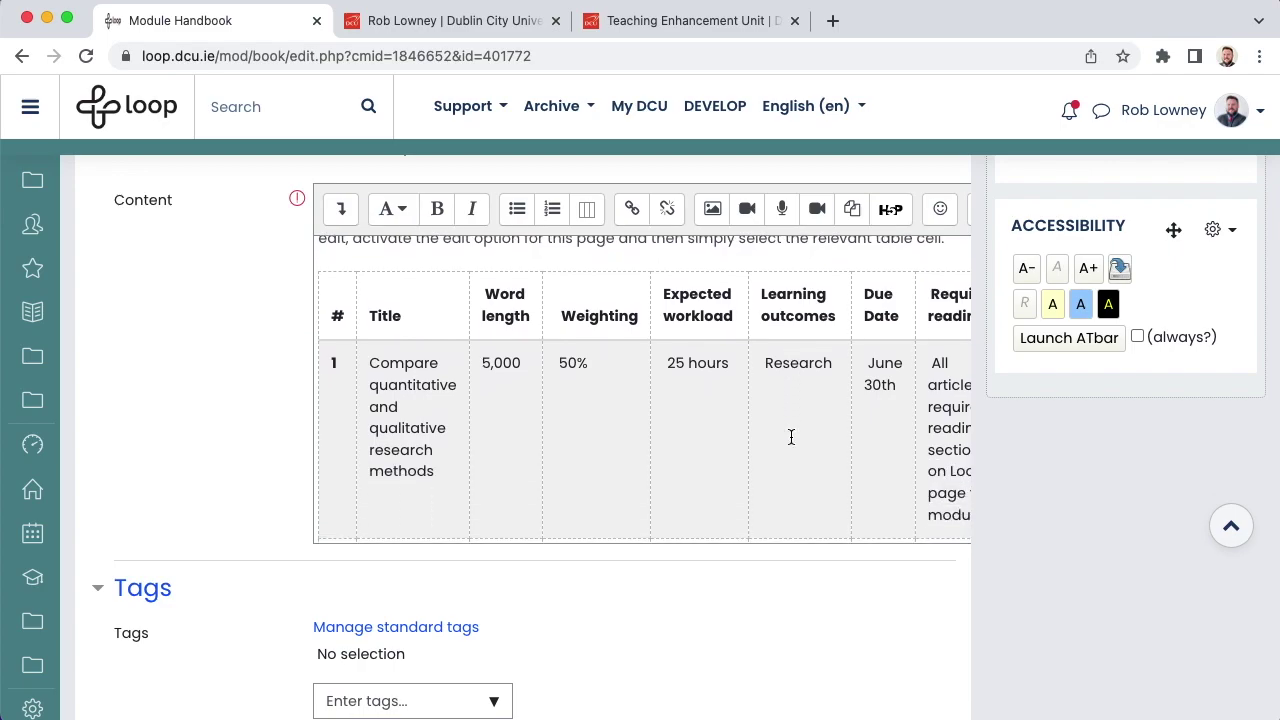
scroll(790, 437, down, 3)
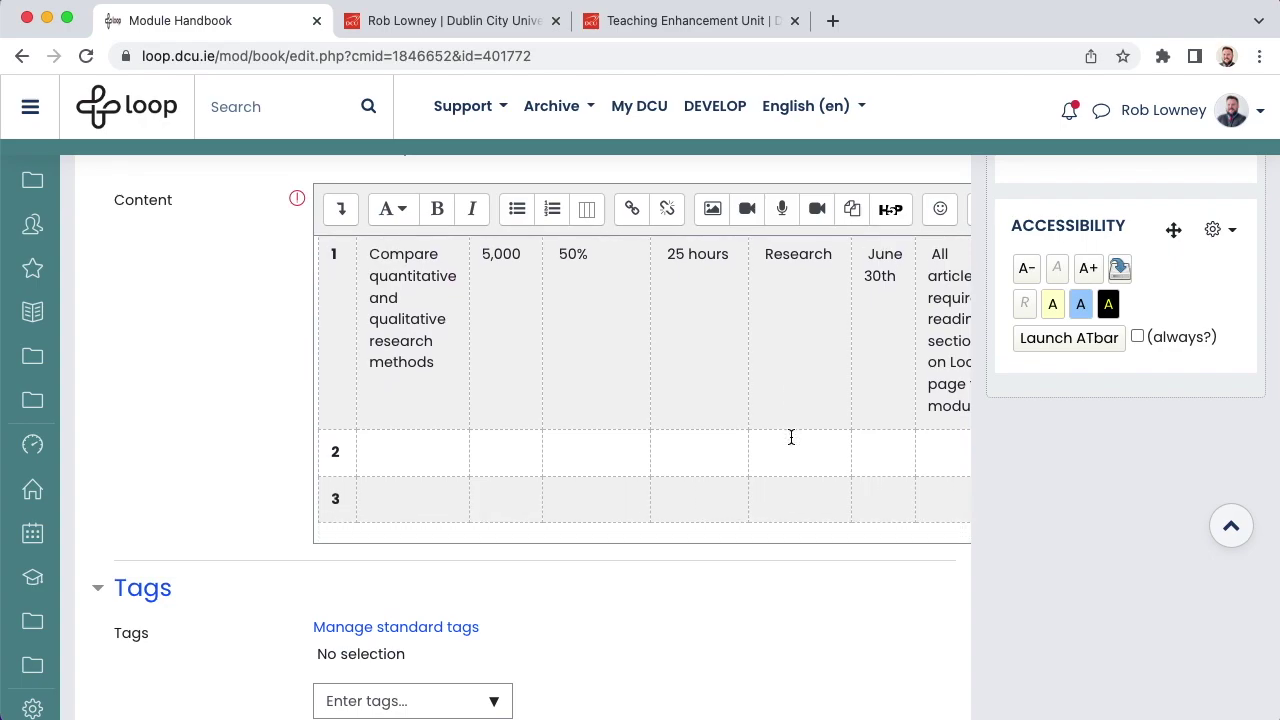
scroll(790, 437, down, 3)
scroll(791, 437, down, 10)
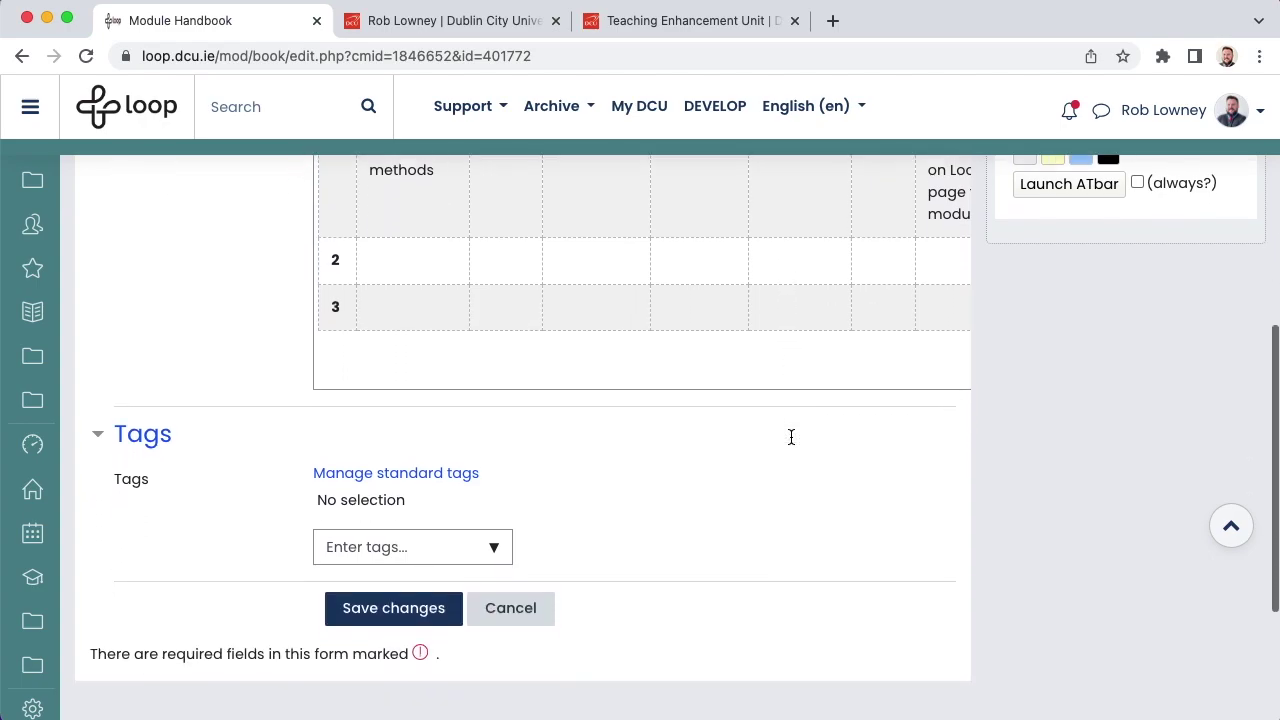
click(404, 561)
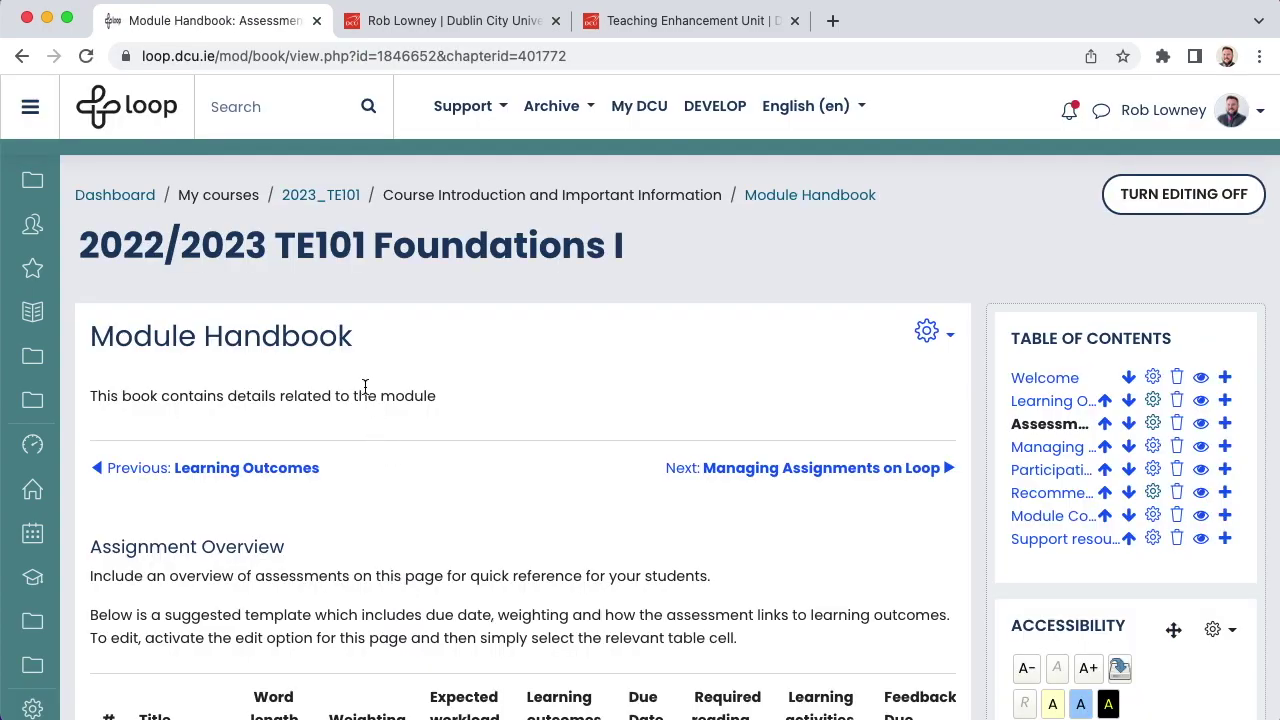
click(320, 198)
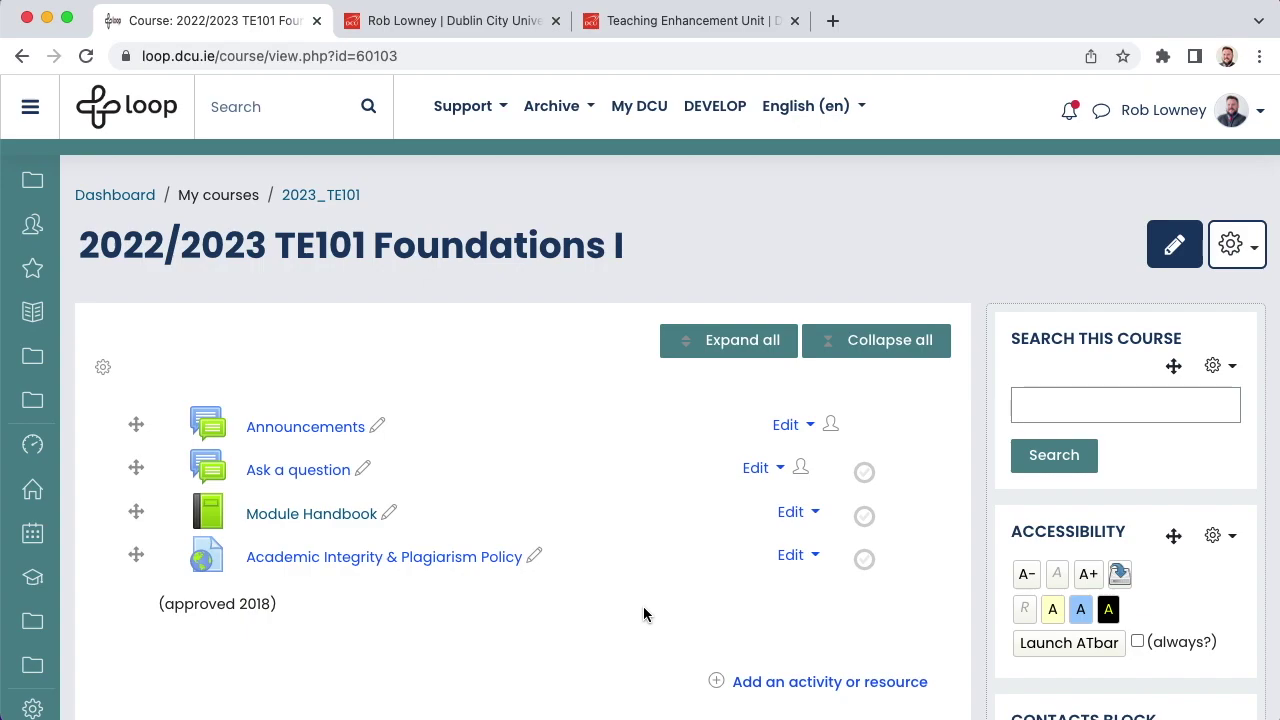
scroll(644, 614, down, 3)
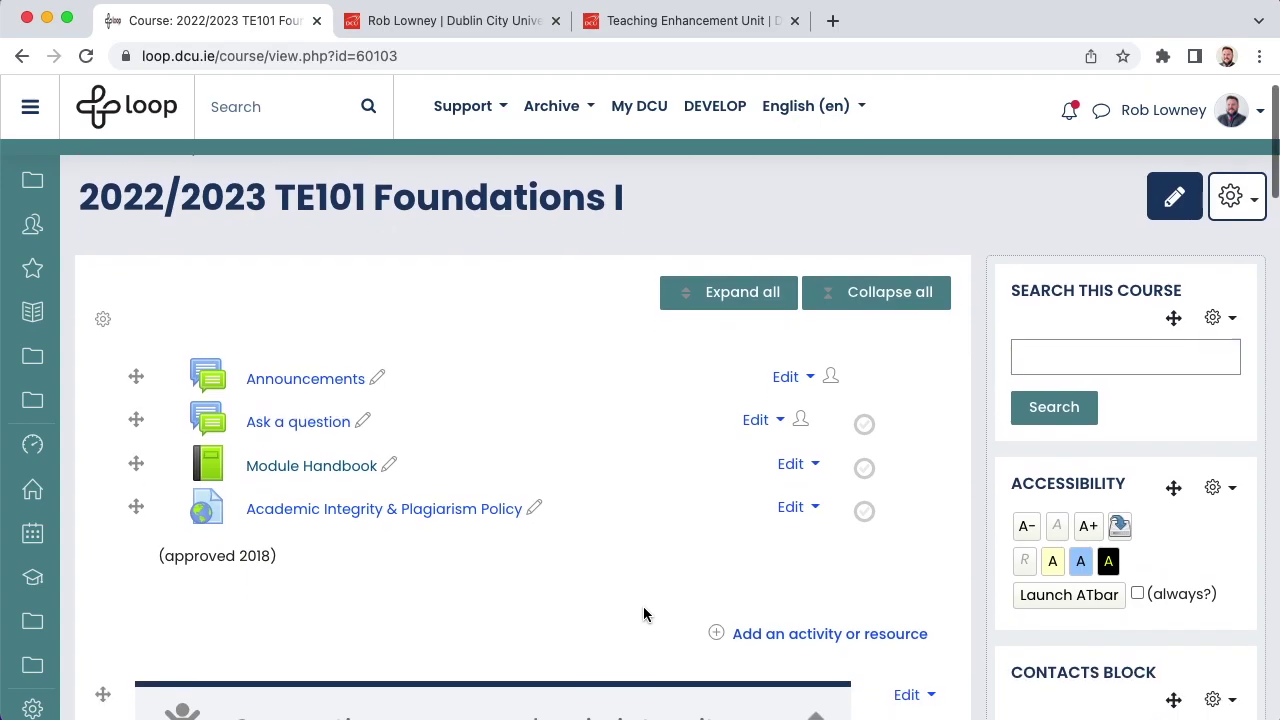
scroll(644, 614, down, 3)
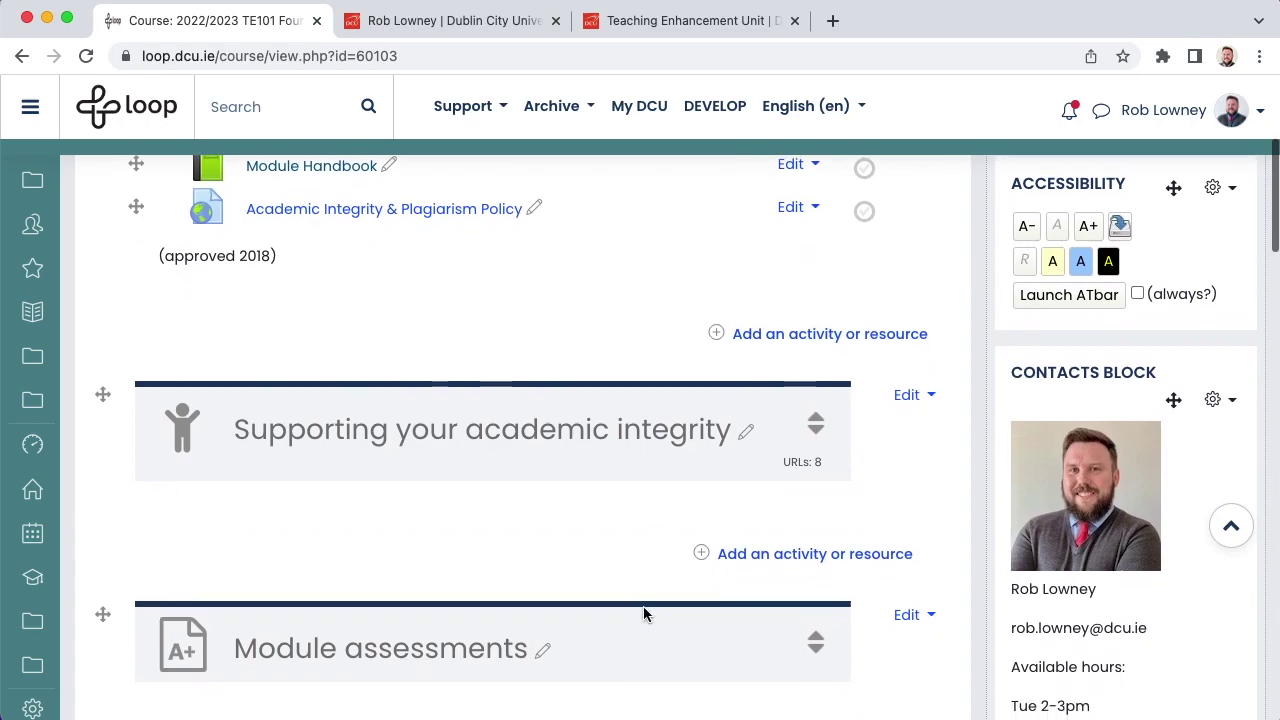
scroll(644, 614, down, 3)
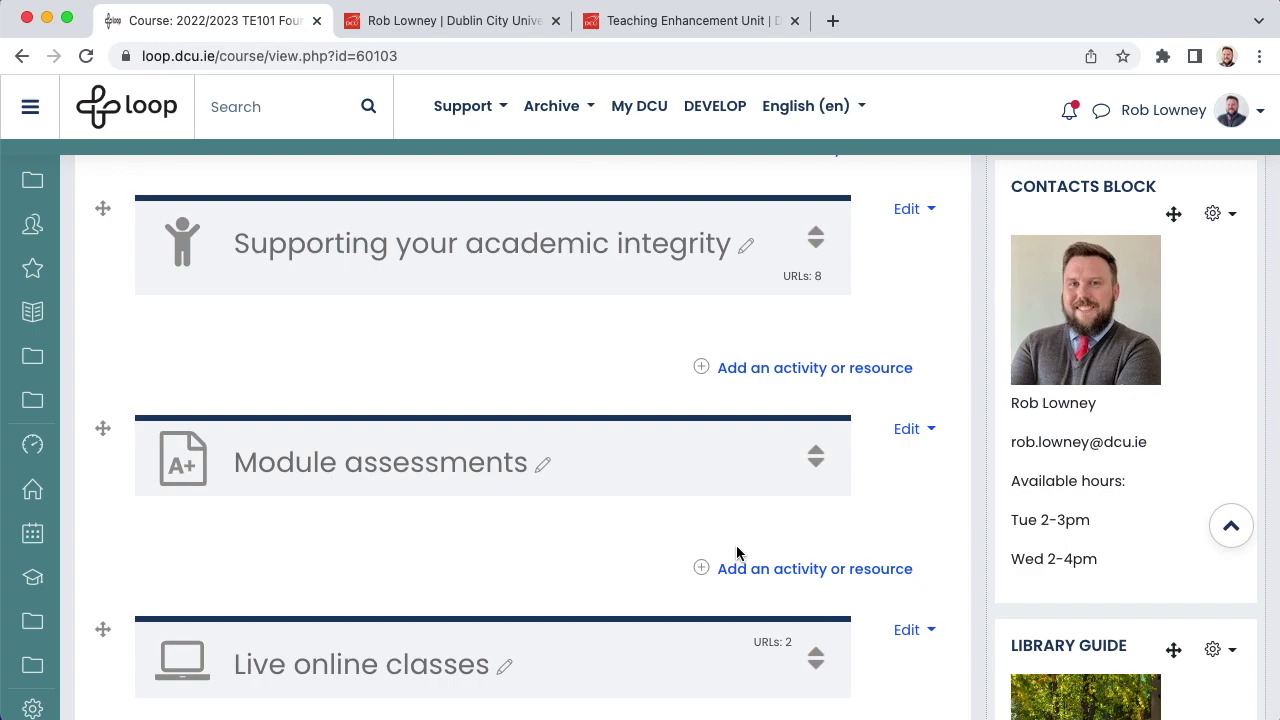
scroll(736, 552, down, 3)
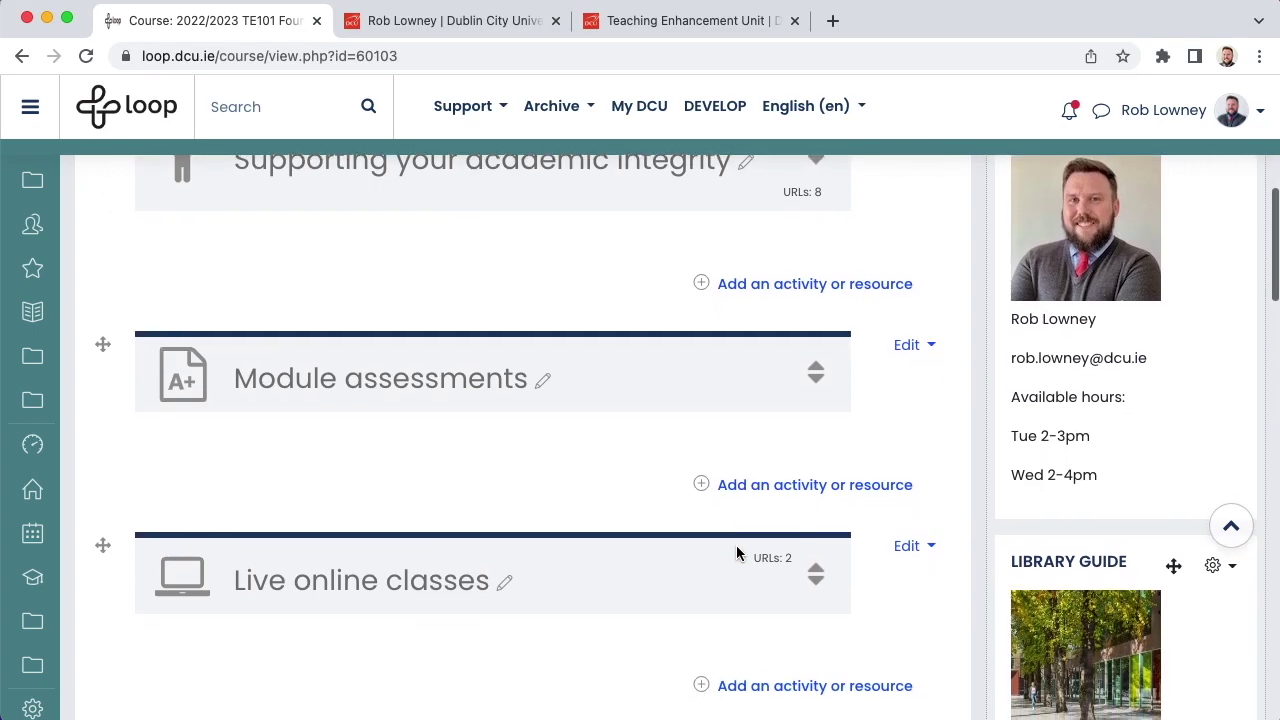
Step: Add a new Assignment to Module assessments named 'TE101 Assignment 1'
click(797, 486)
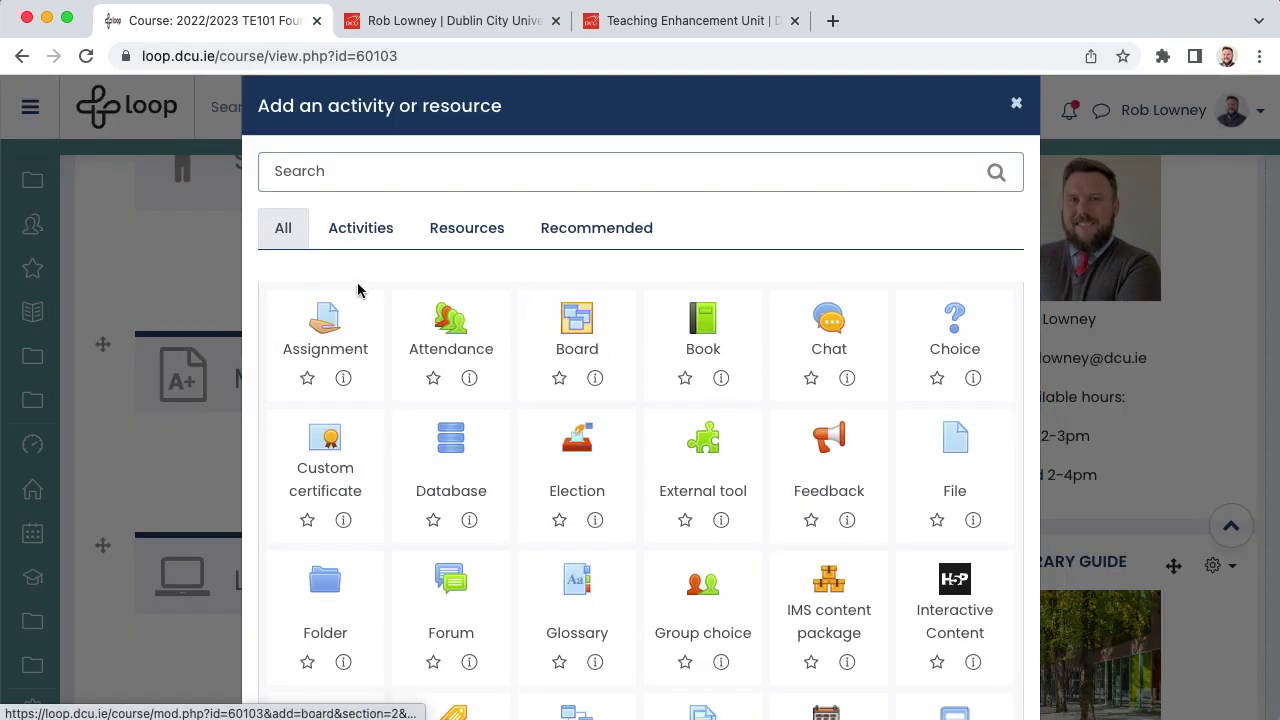
click(315, 330)
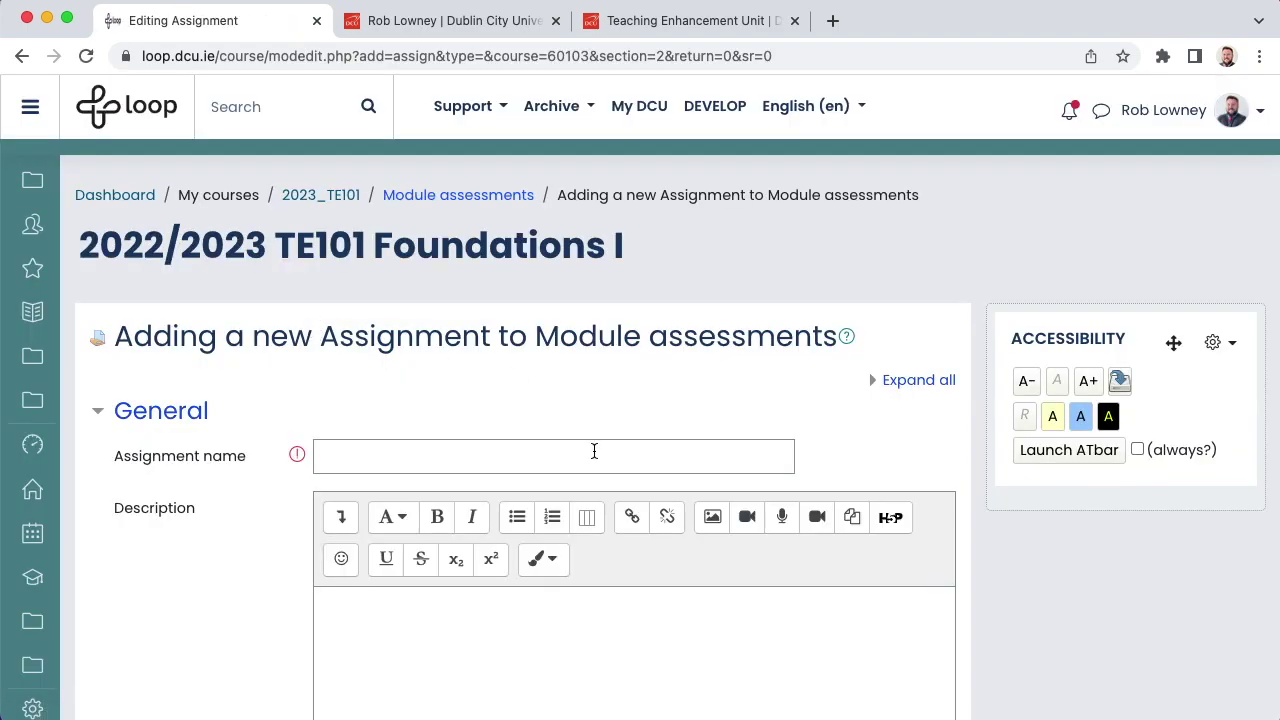
click(594, 451)
text(TE101 Assignment 1)
scroll(360, 305, down, 10)
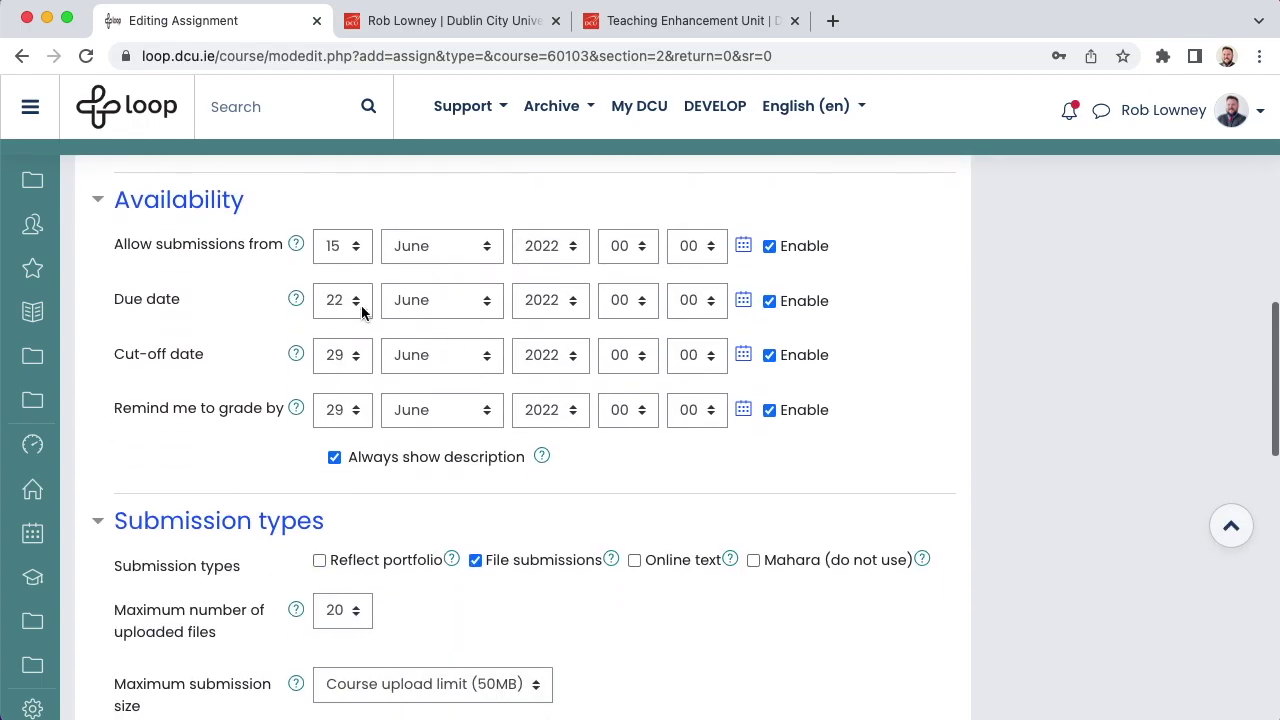
Step: Set the due date to 30 October, disable submission-start and cut-off dates, and save
click(340, 300)
click(337, 629)
click(433, 302)
click(423, 393)
click(769, 355)
click(769, 246)
scroll(853, 372, down, 15)
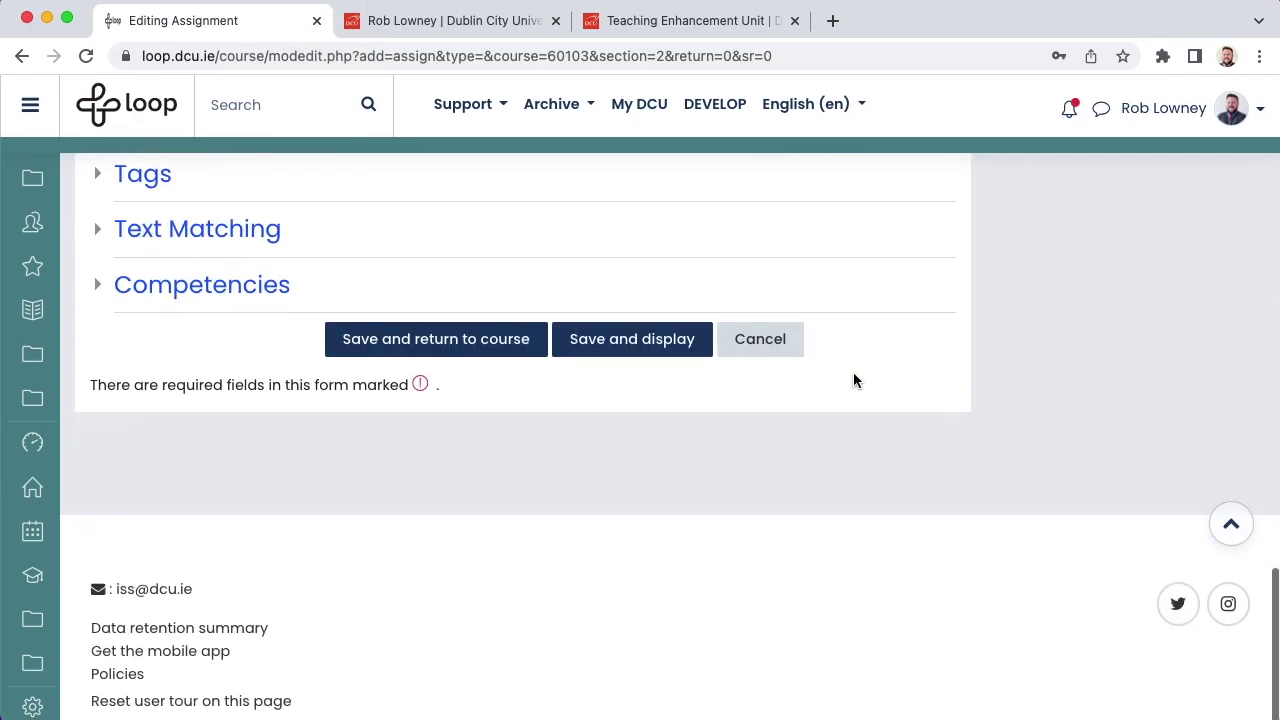
click(469, 347)
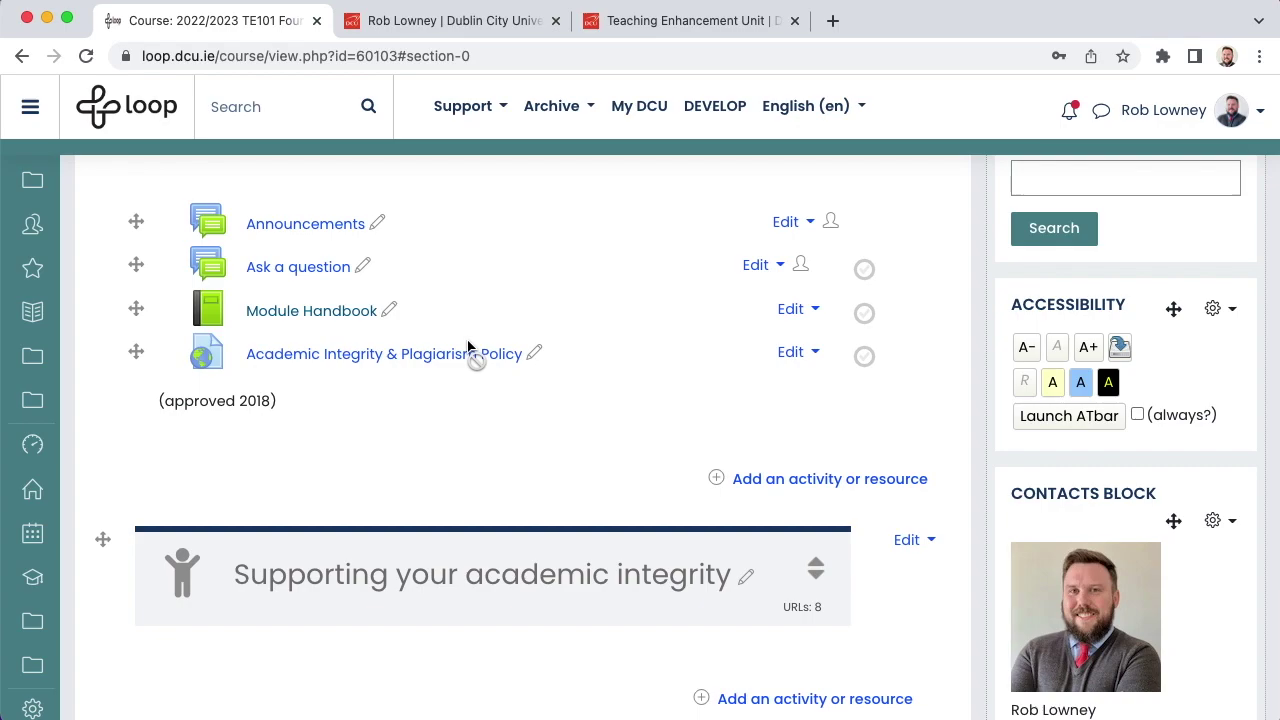
Step: Open DCU Library from the Support menu in a new tab, then scroll to the Library Guide block
click(463, 106)
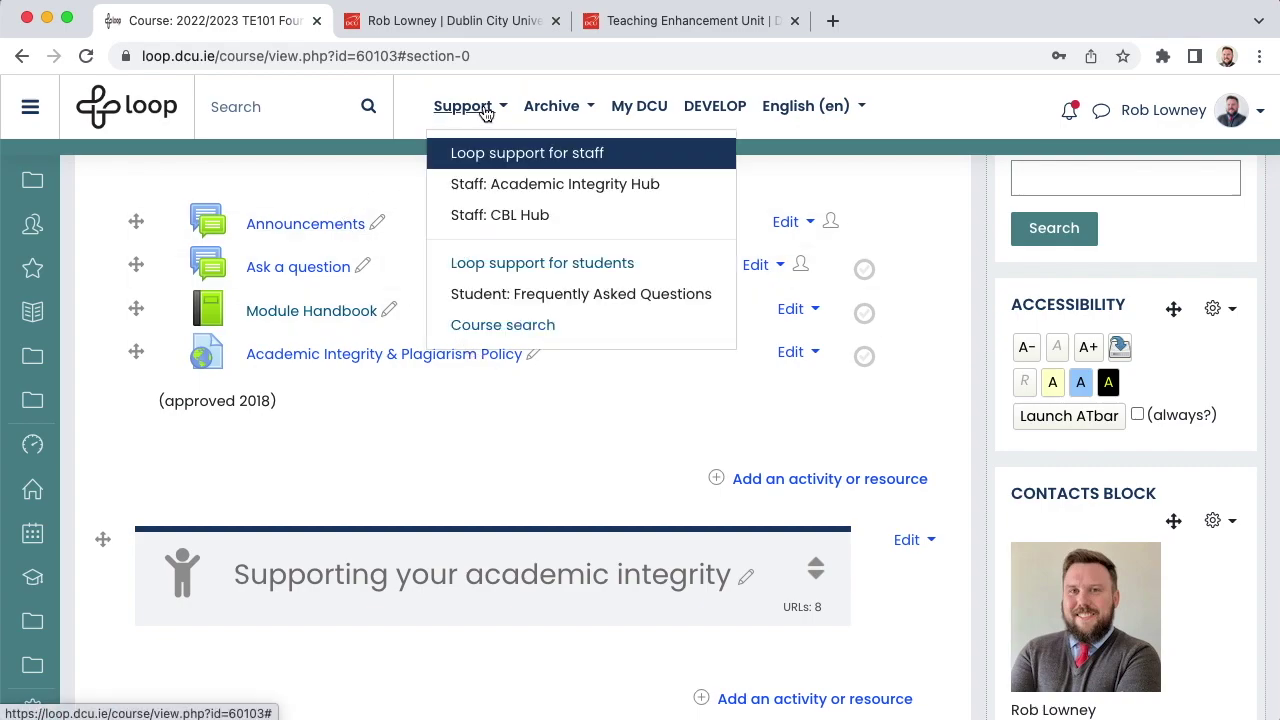
click(607, 163)
scroll(654, 461, up, 3)
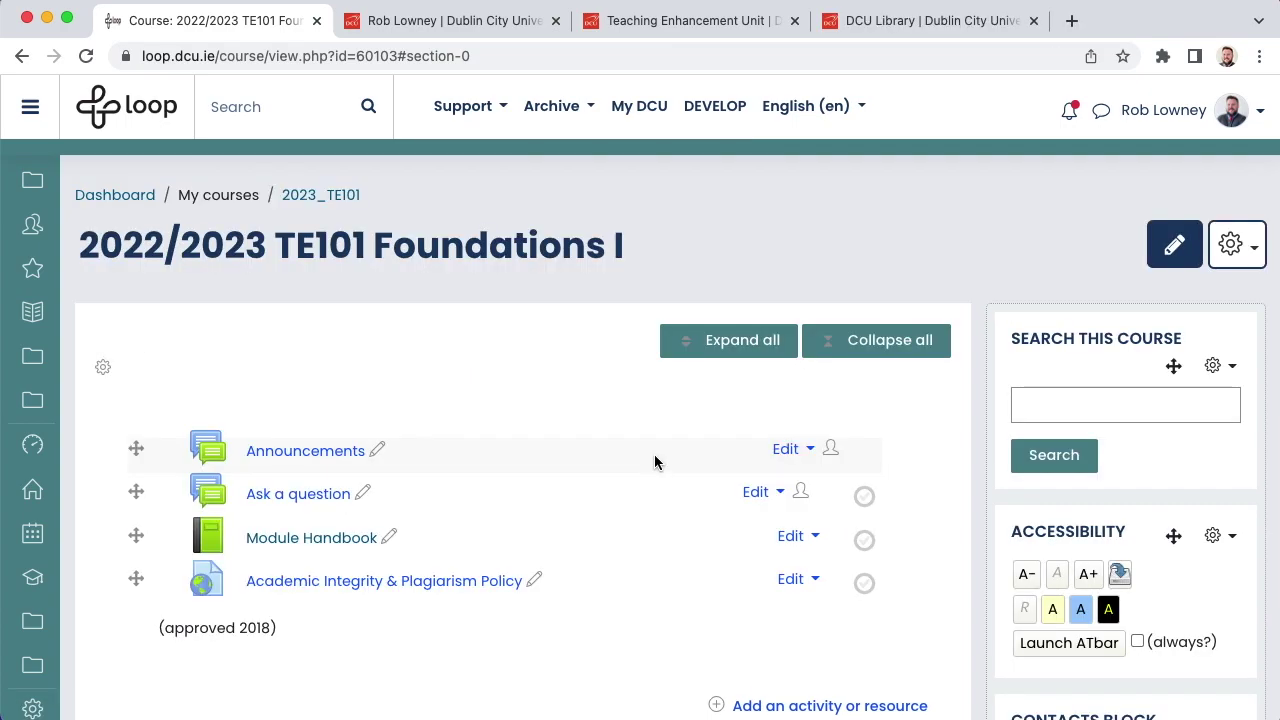
scroll(655, 462, down, 6)
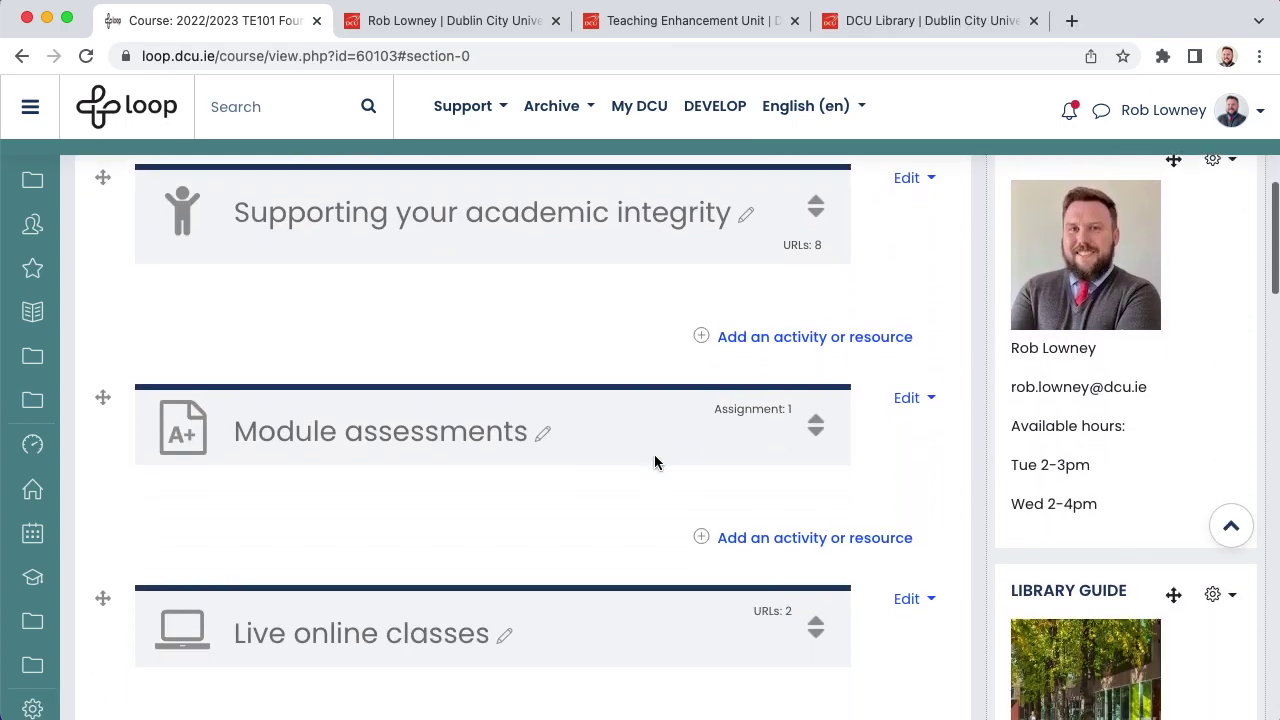
scroll(654, 461, down, 3)
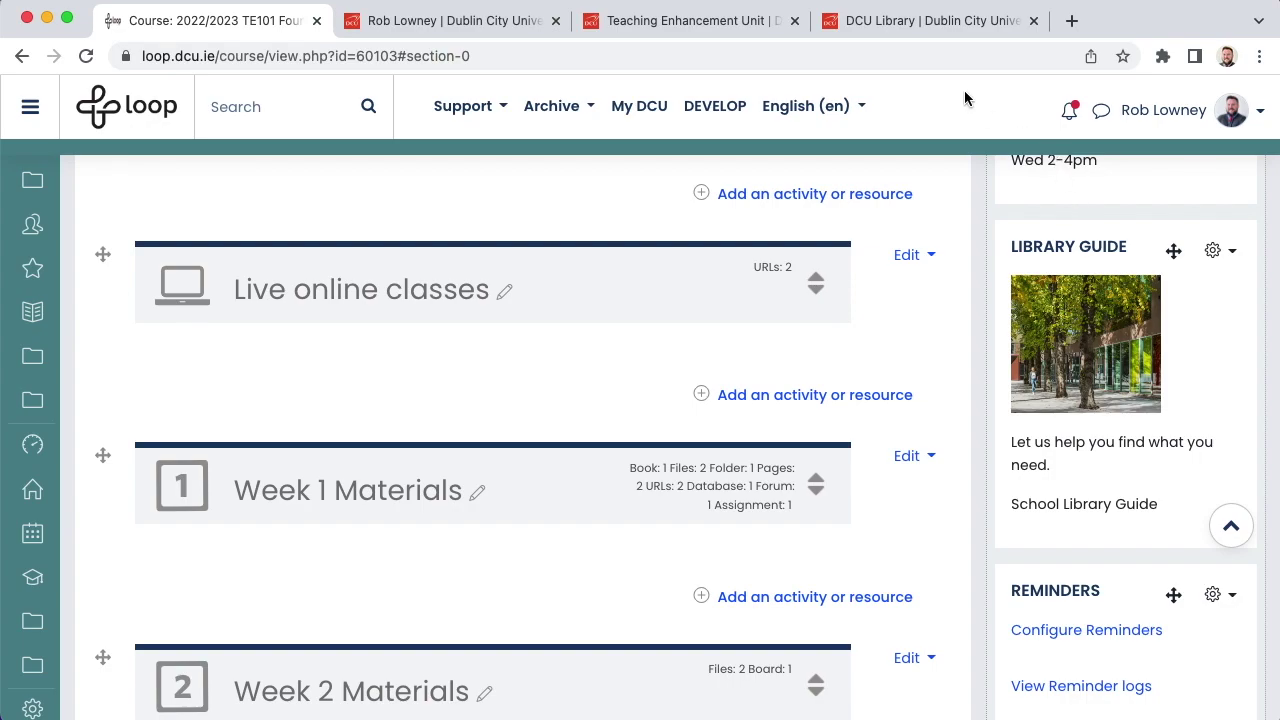
Step: Open the Education subject guide on DCU LibGuides, then go back to the TE101 course tab
click(909, 22)
mouse_move(705, 375)
click(651, 451)
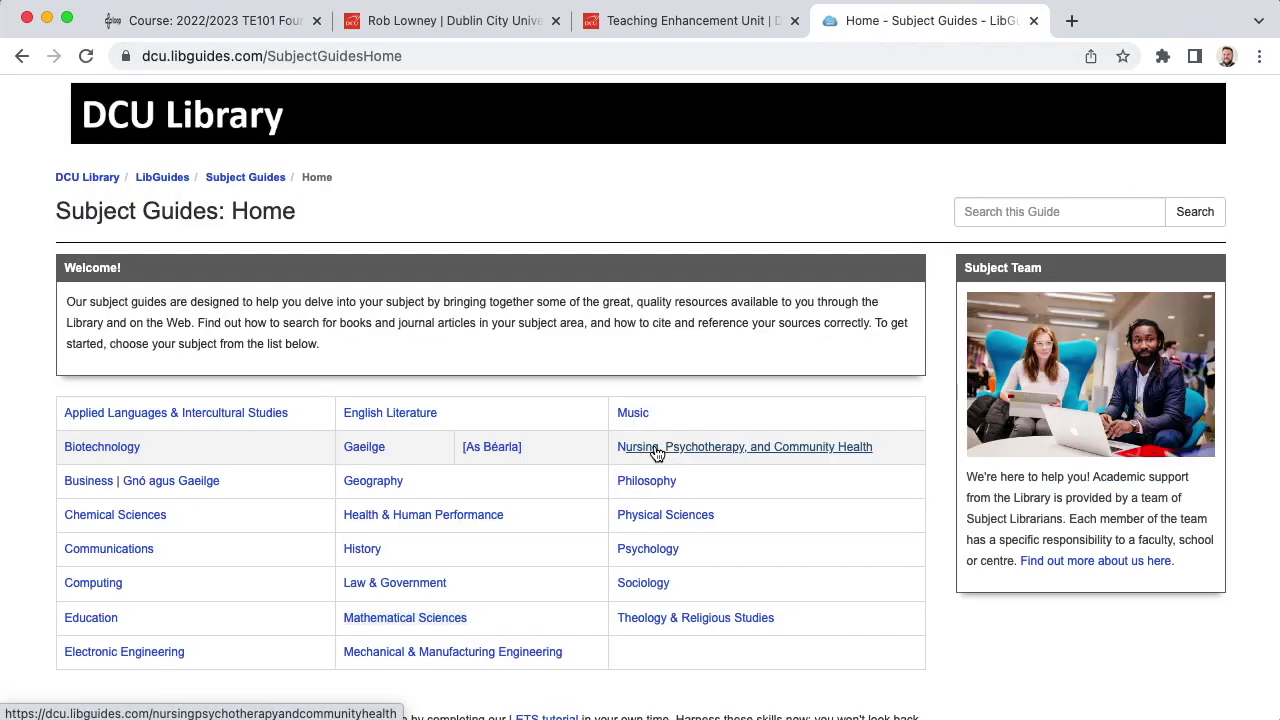
click(104, 618)
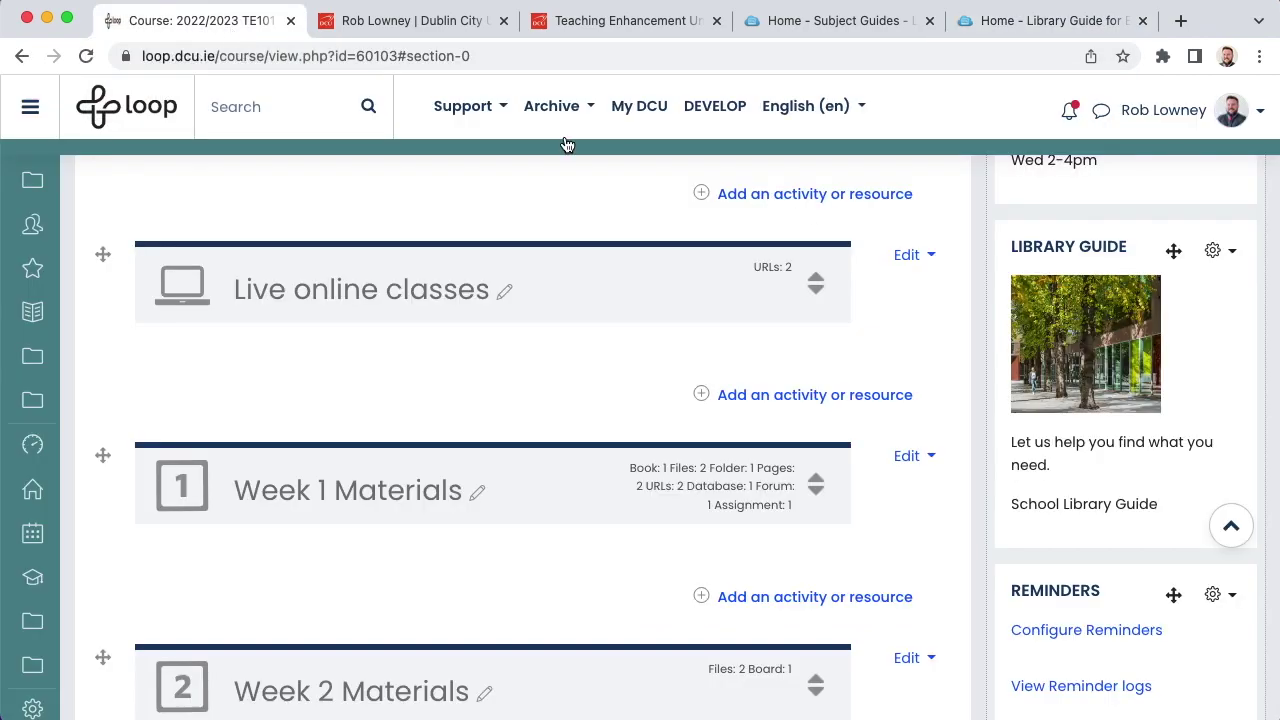
click(235, 33)
Step: Open the Library Guide block's settings and select the 'School Library Guide' text to link
click(1213, 250)
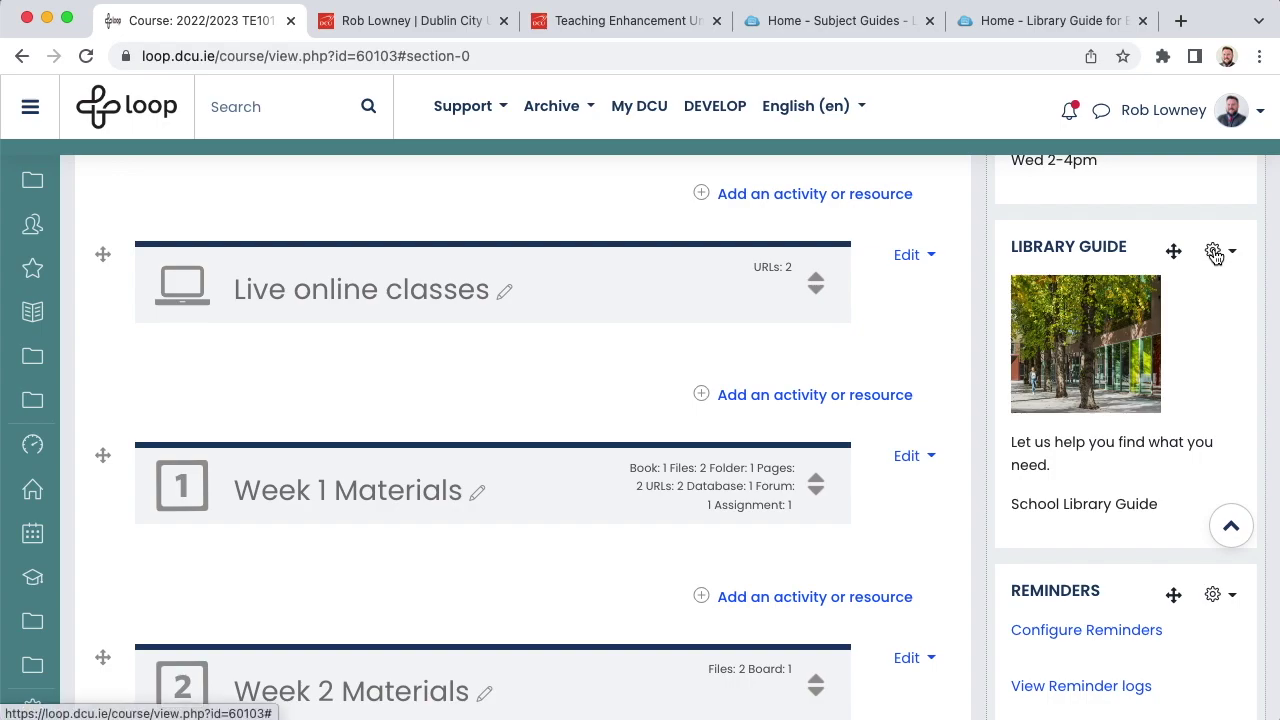
click(1020, 292)
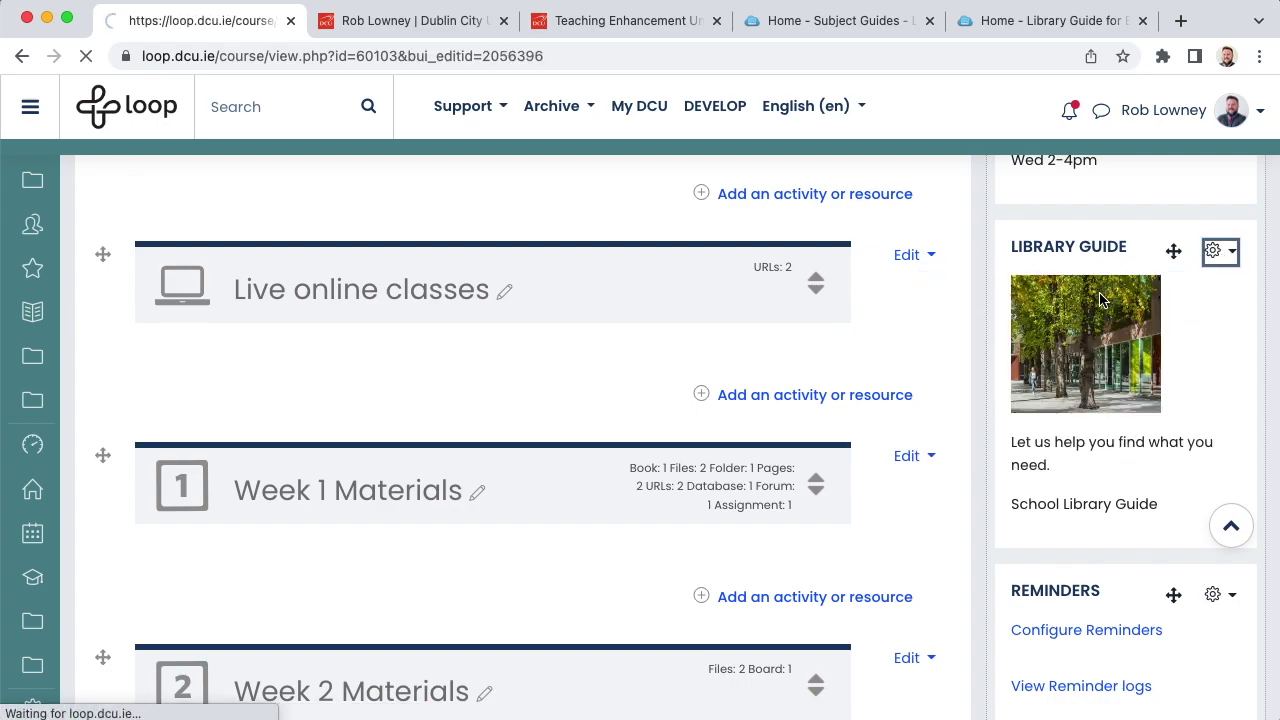
scroll(898, 370, down, 3)
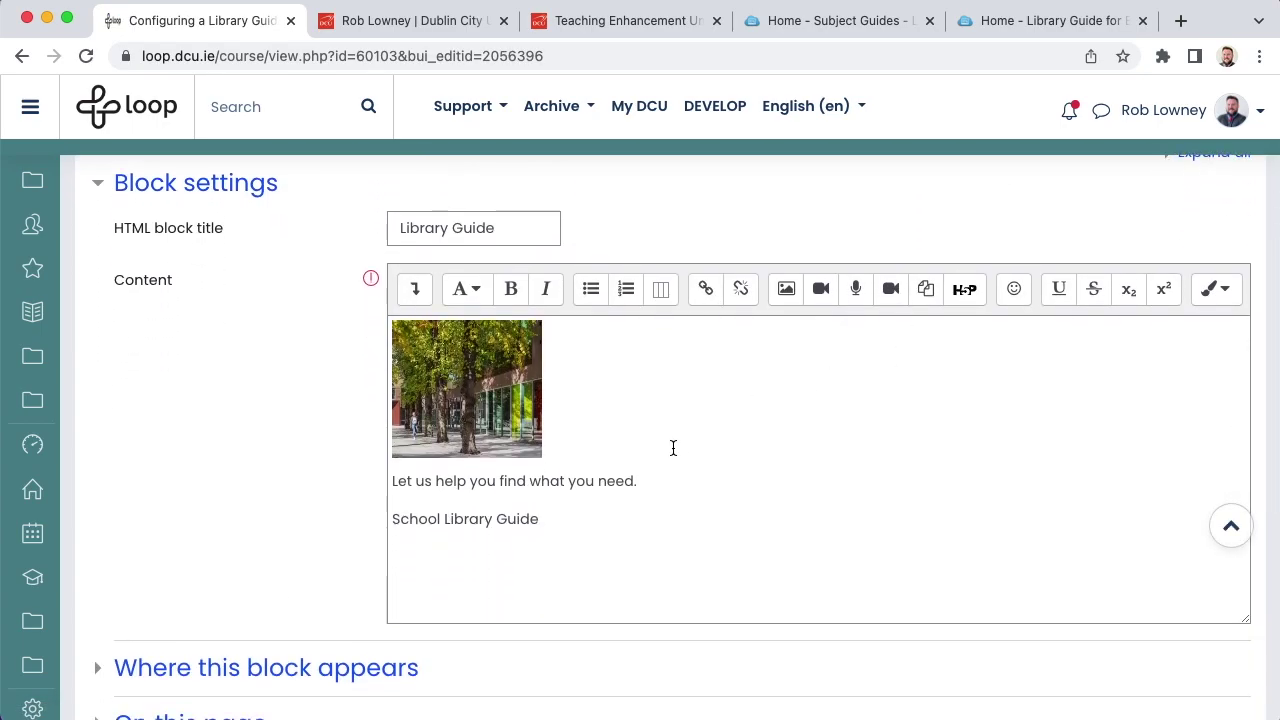
drag(546, 519, 388, 518)
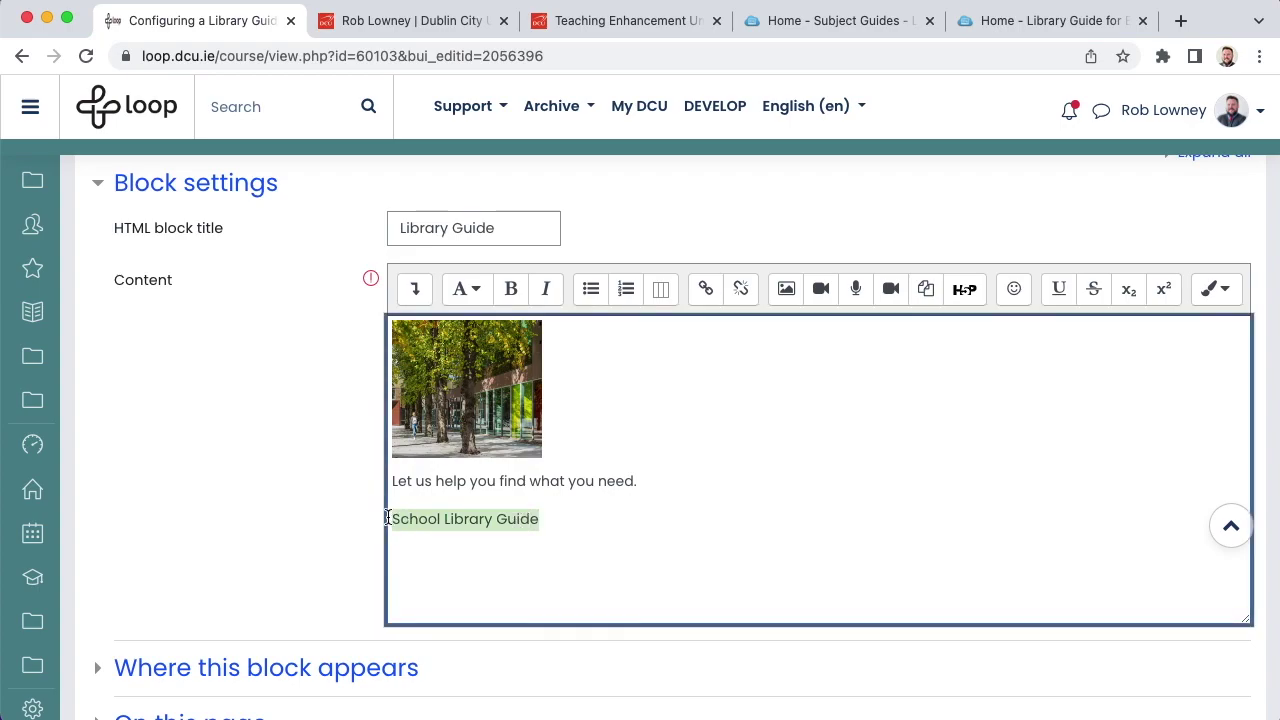
click(705, 291)
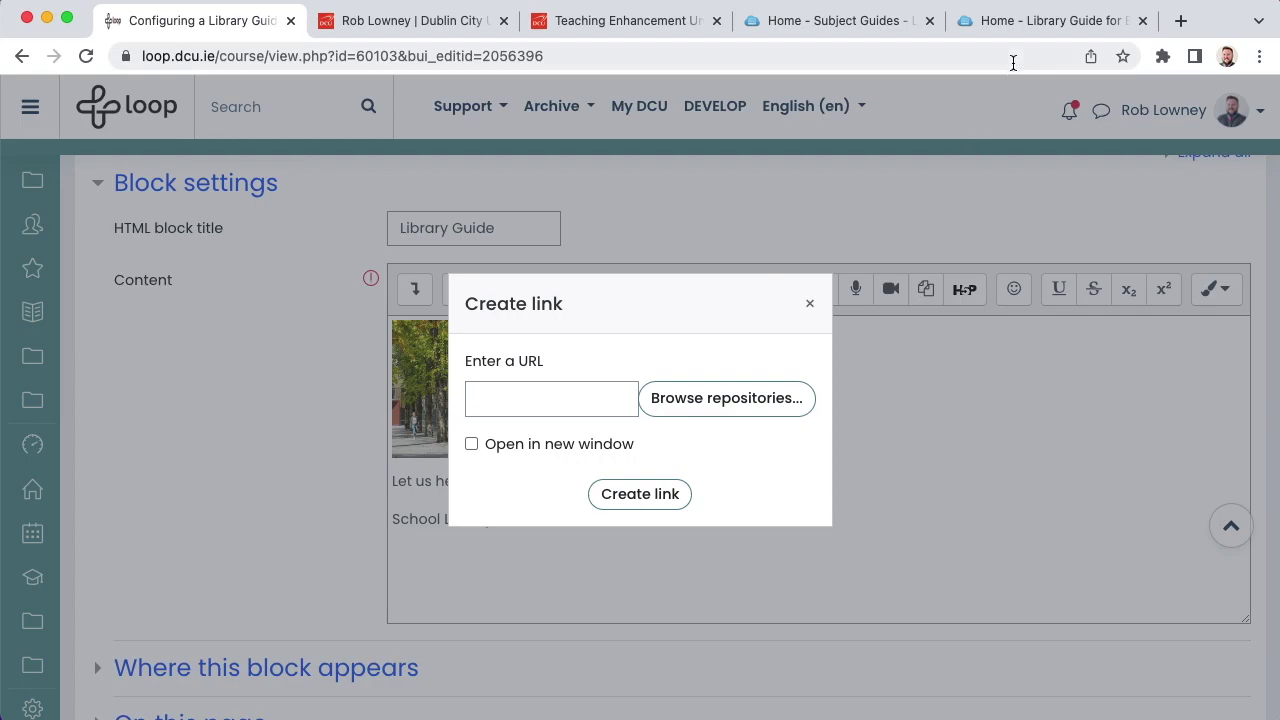
Step: Copy the Education LibGuide web address and paste it as the link URL
click(1018, 21)
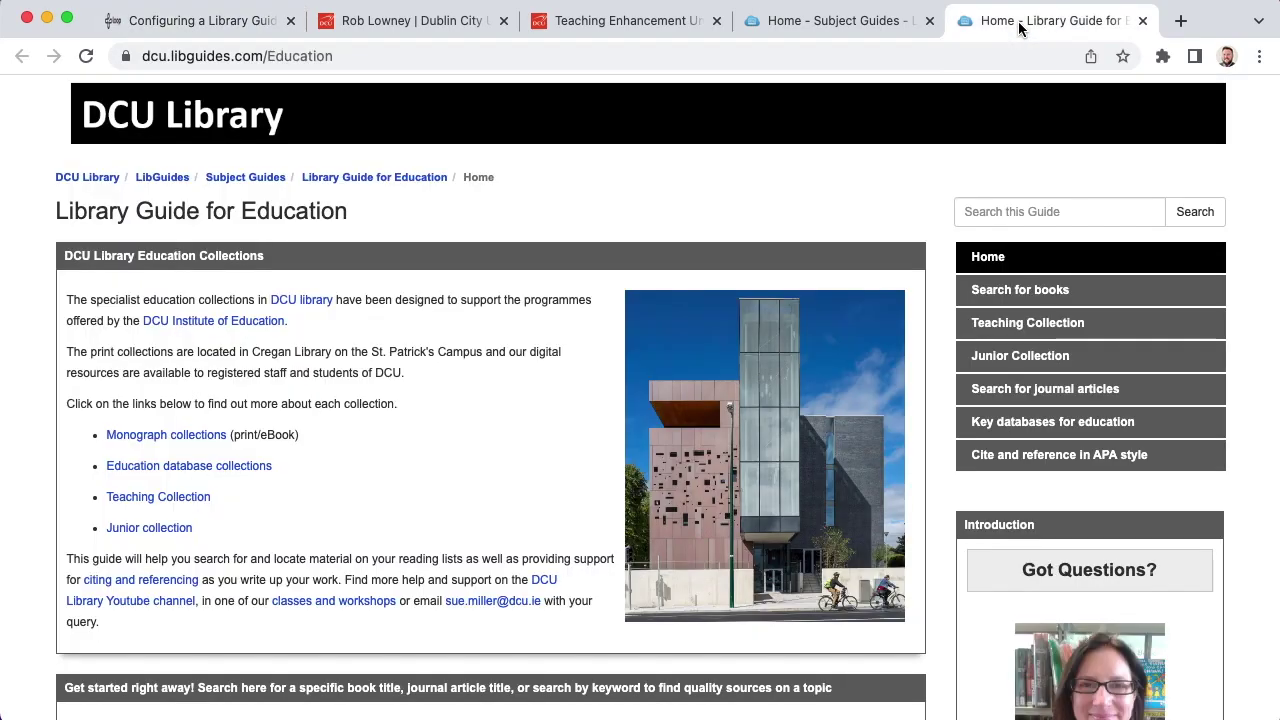
click(352, 56)
right_click(310, 56)
click(345, 193)
click(189, 33)
click(488, 392)
right_click(490, 398)
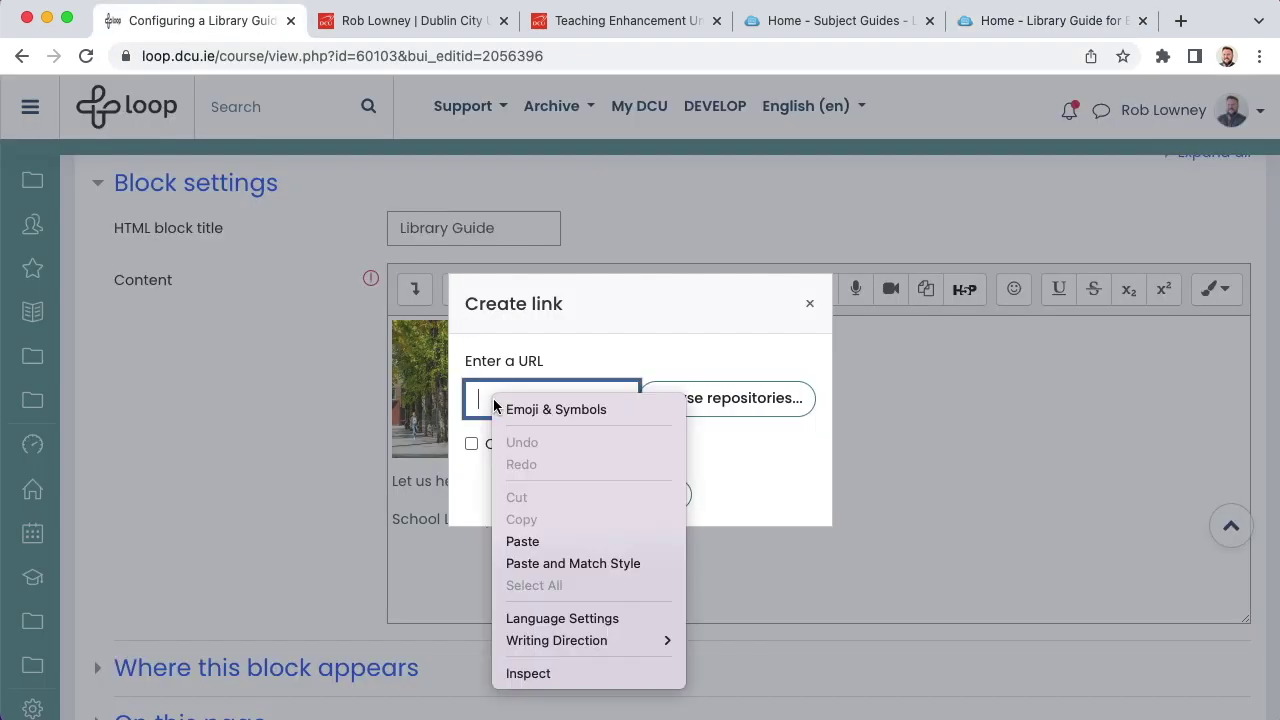
click(522, 541)
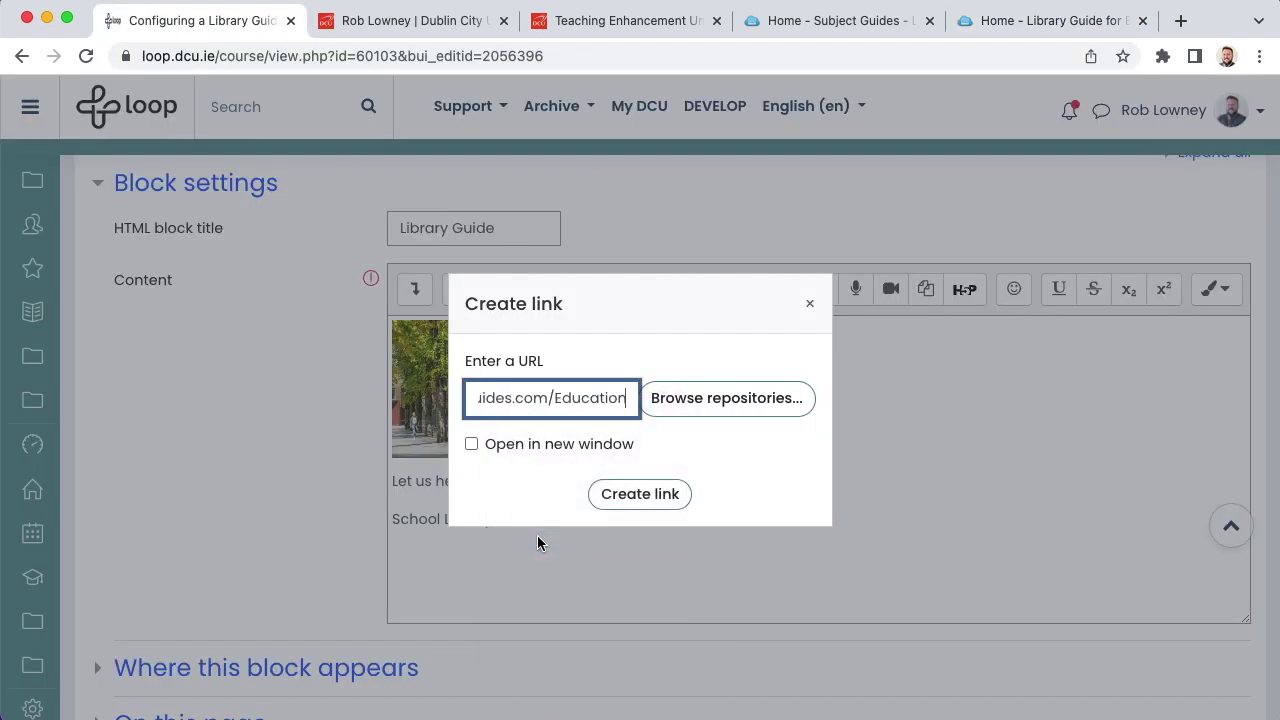
Step: Create the link on 'School Library Guide' and save the block changes
click(637, 506)
click(640, 530)
scroll(637, 527, down, 3)
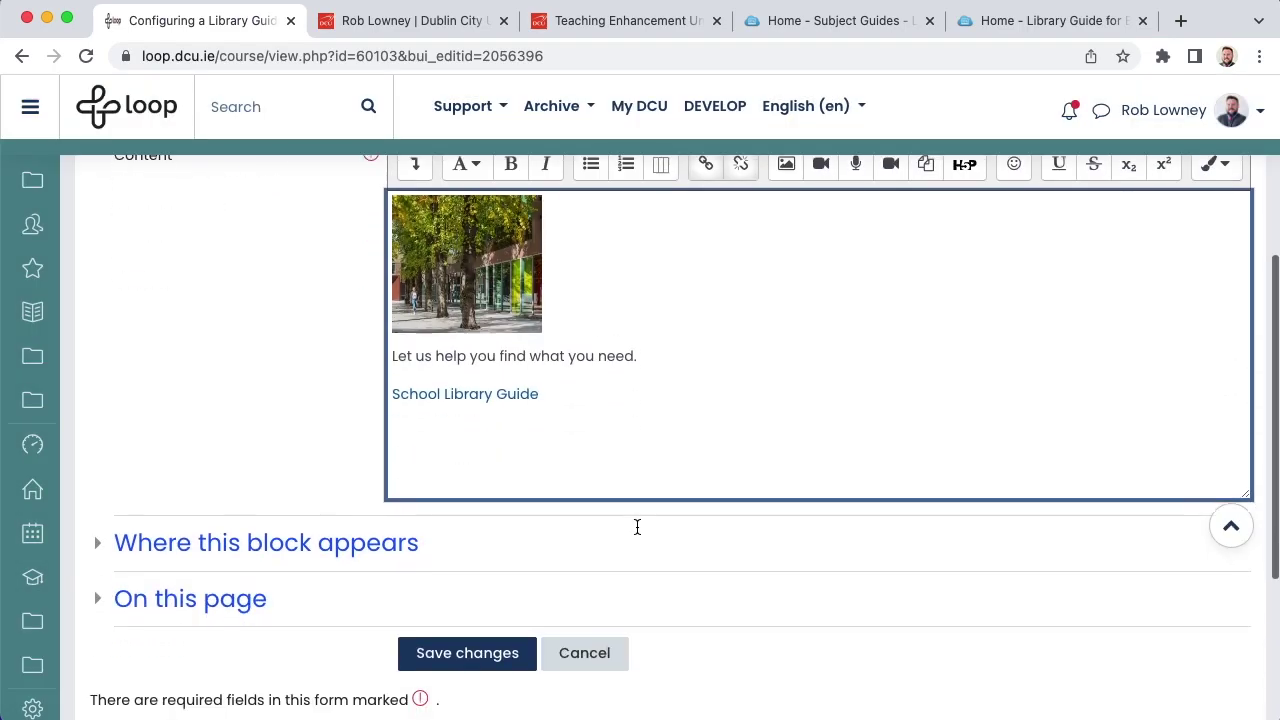
scroll(637, 527, down, 1)
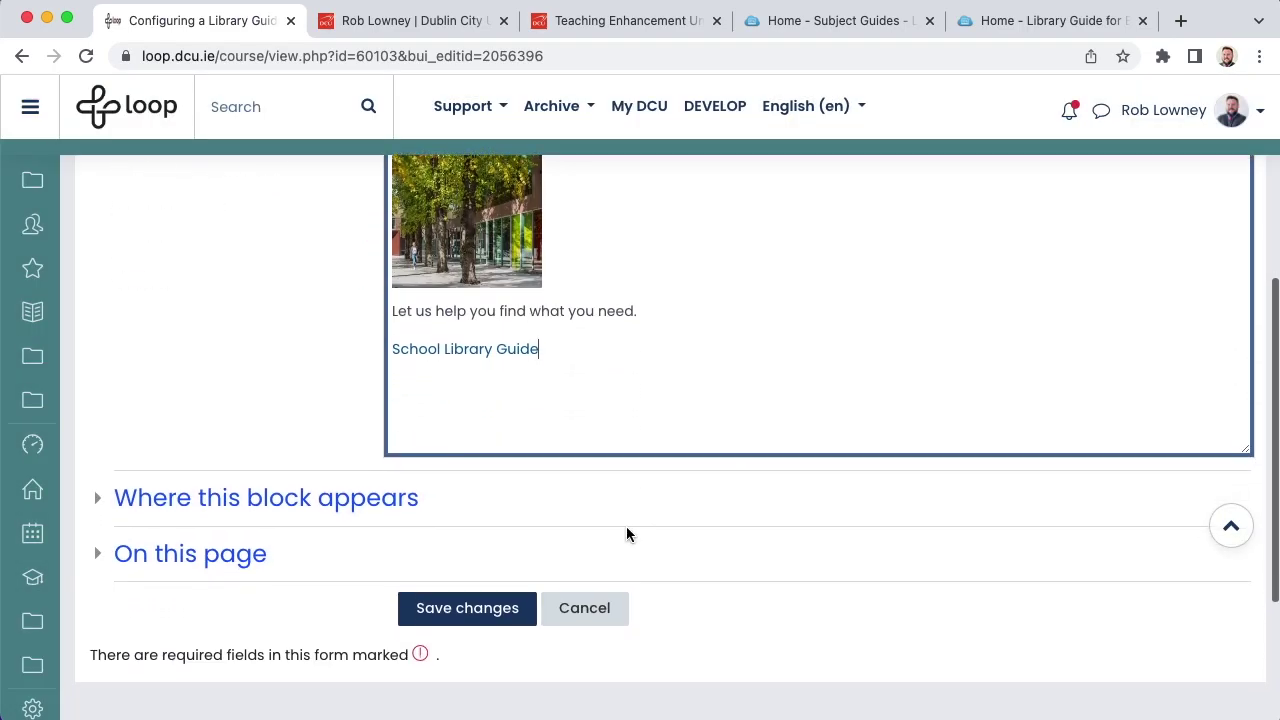
click(467, 608)
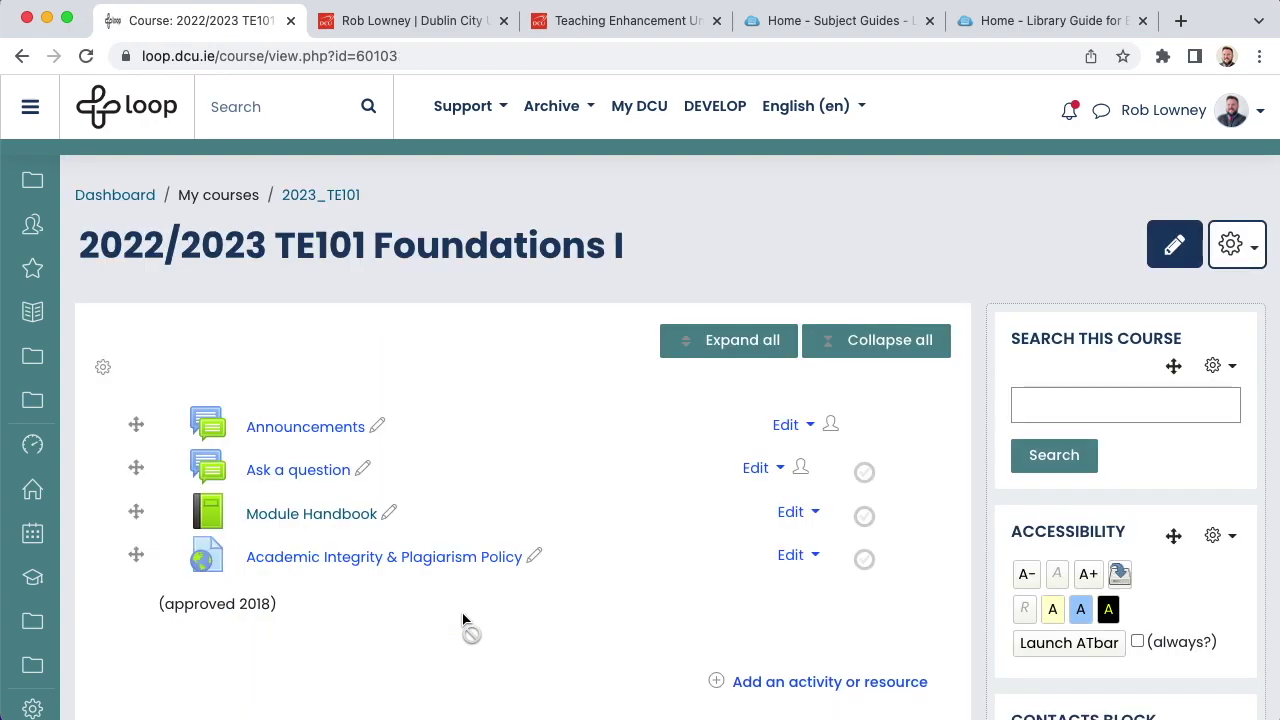
scroll(463, 620, down, 5)
scroll(463, 620, down, 6)
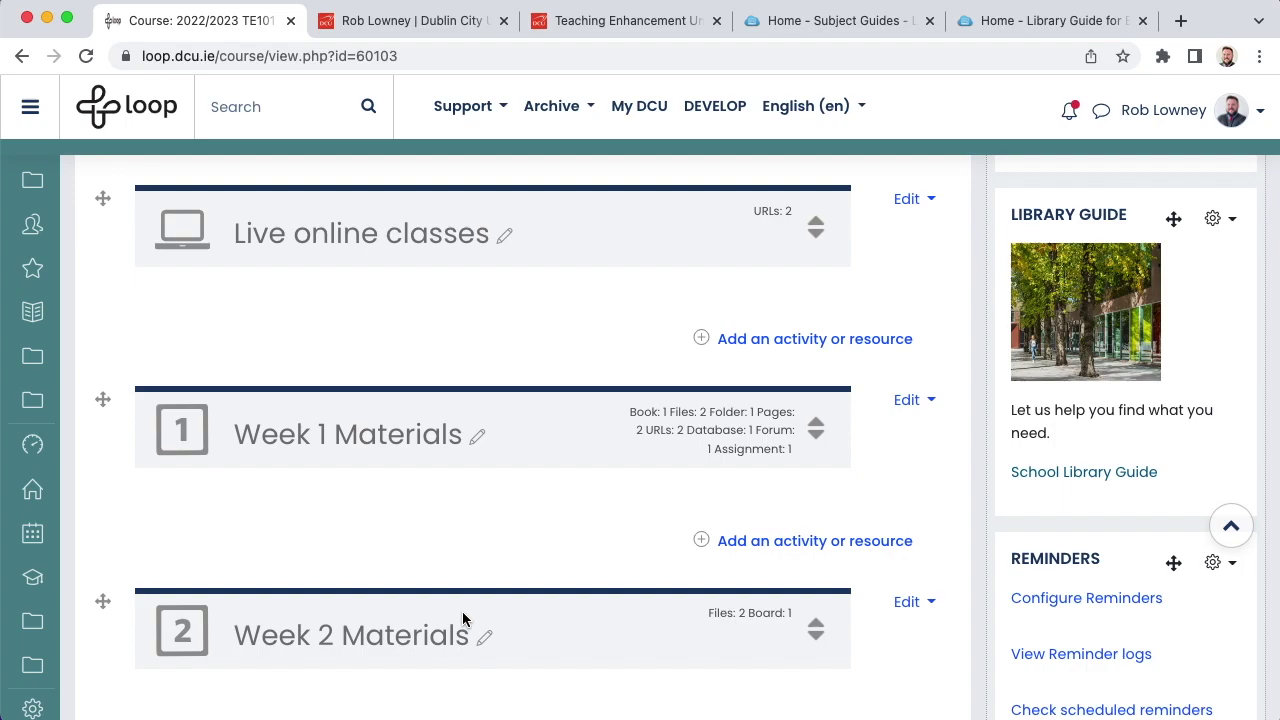
Step: Open Learning Design > Universal Design for Learning on the TEU site, then go back to TE101
click(634, 22)
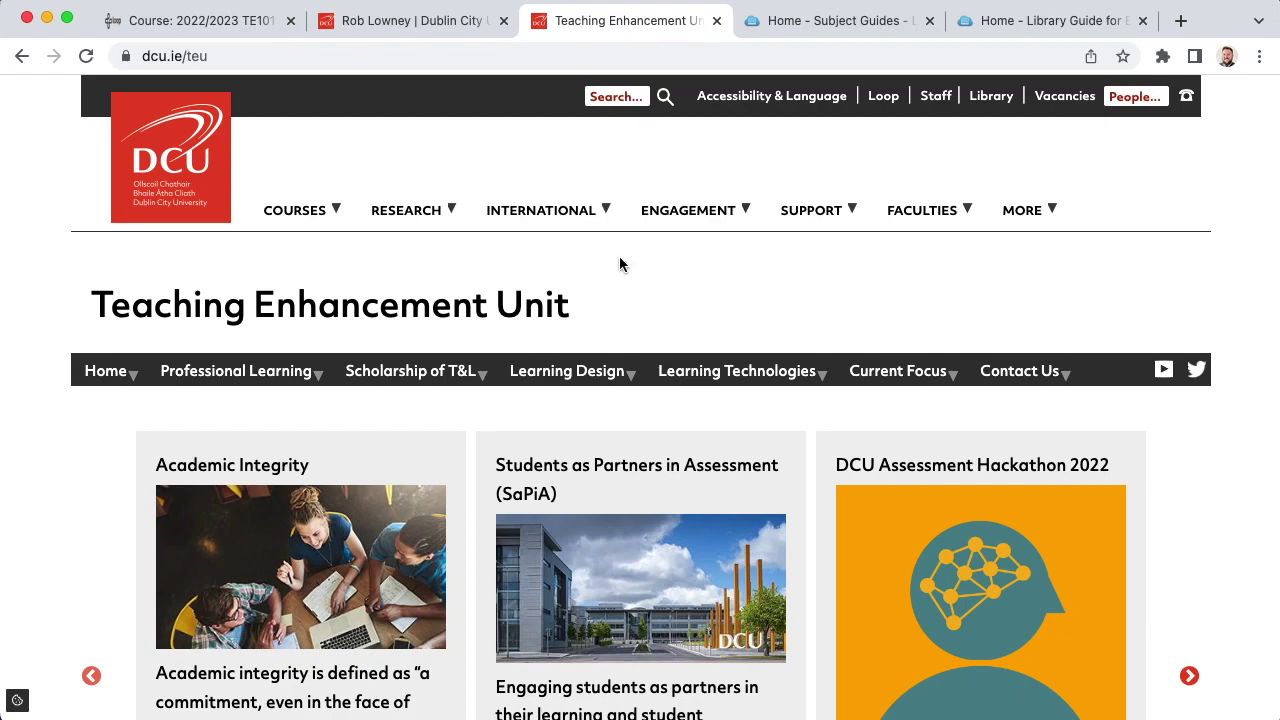
mouse_move(621, 372)
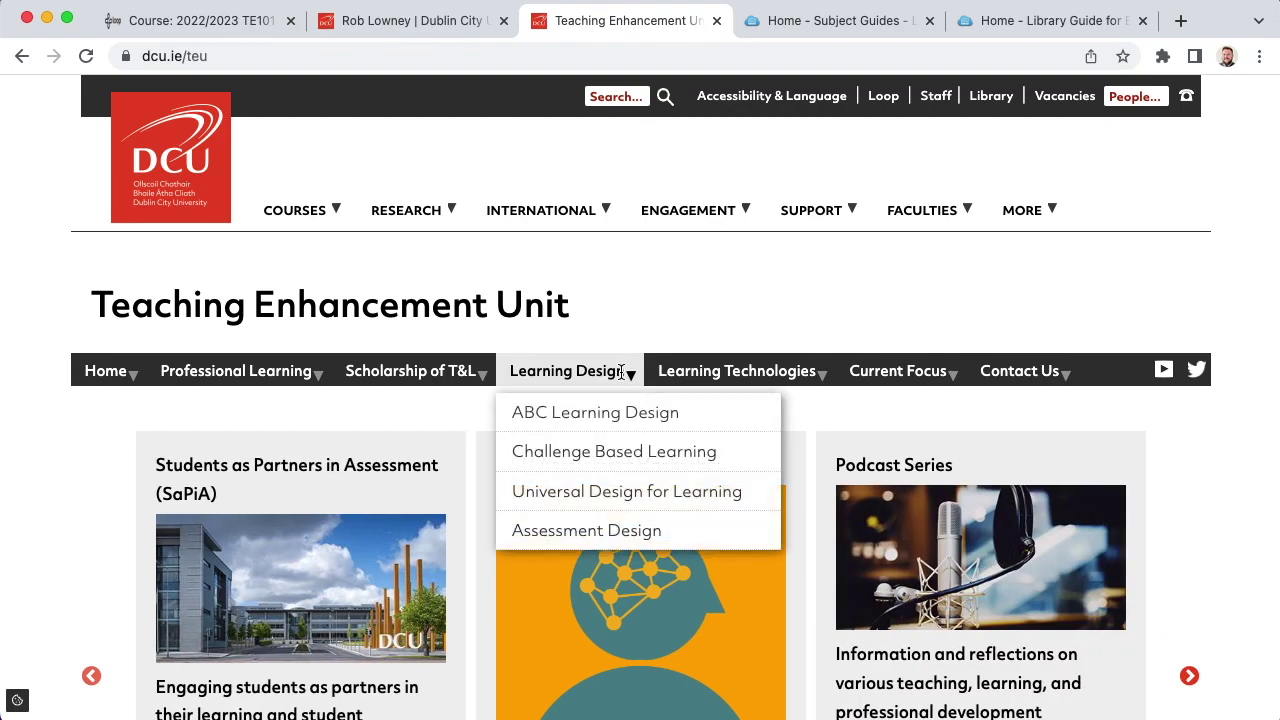
click(622, 491)
scroll(610, 490, down, 5)
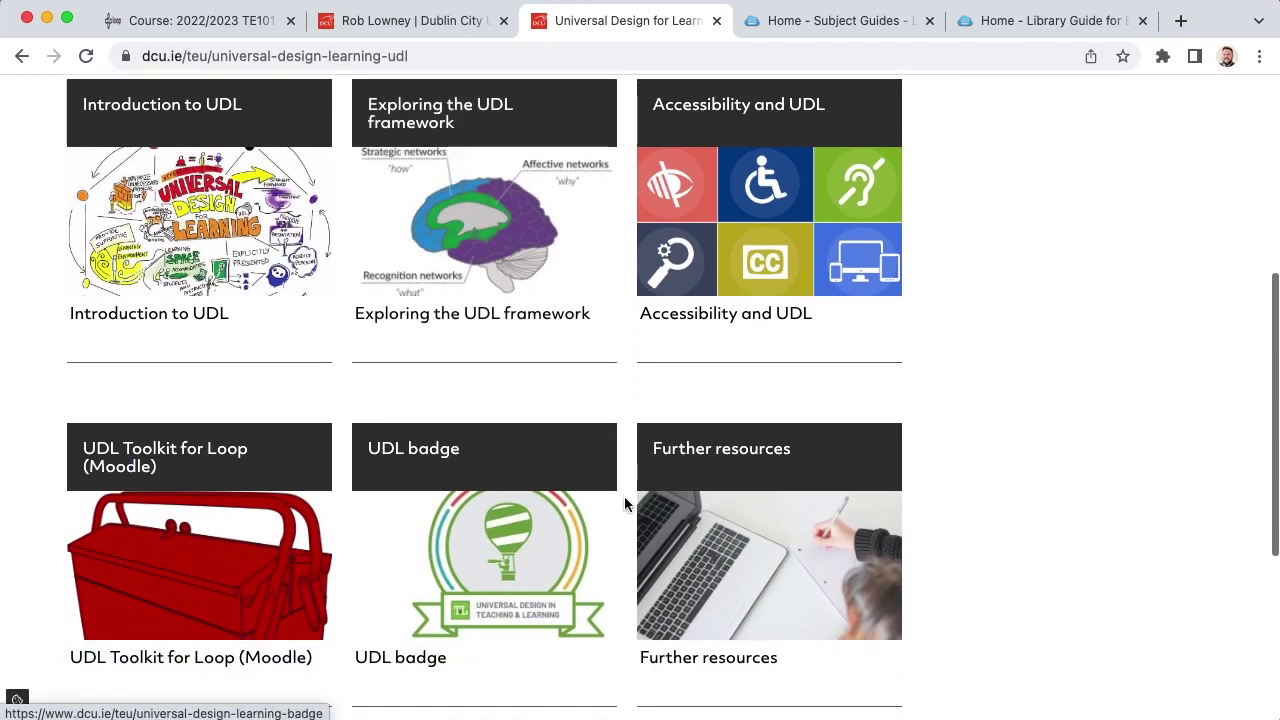
click(195, 20)
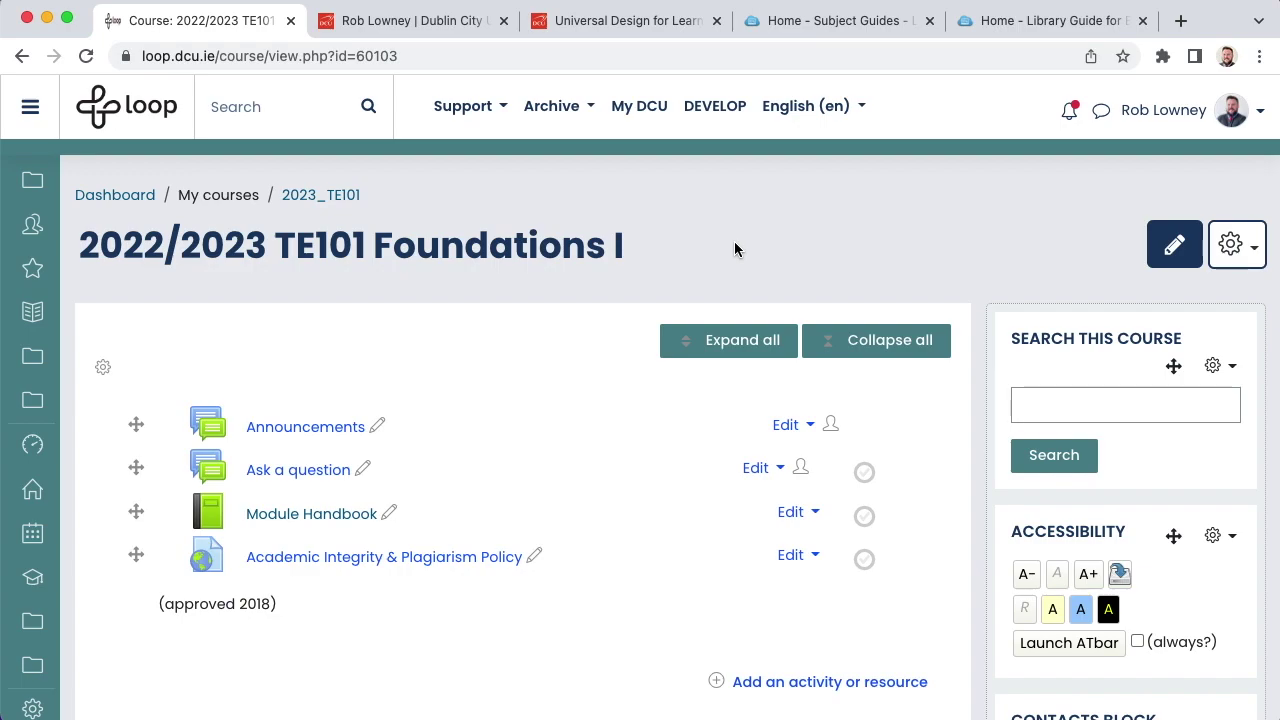
Step: In the course settings, set the start date to 12 September 2022
click(1240, 255)
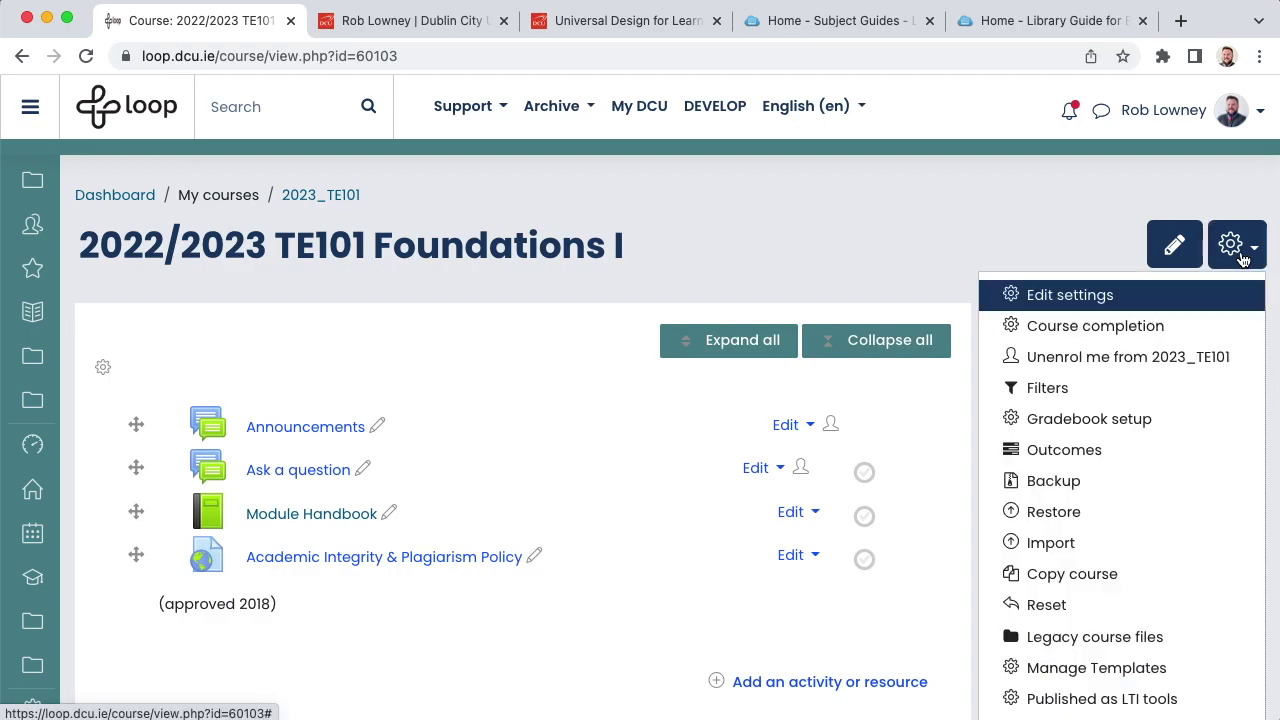
click(1098, 295)
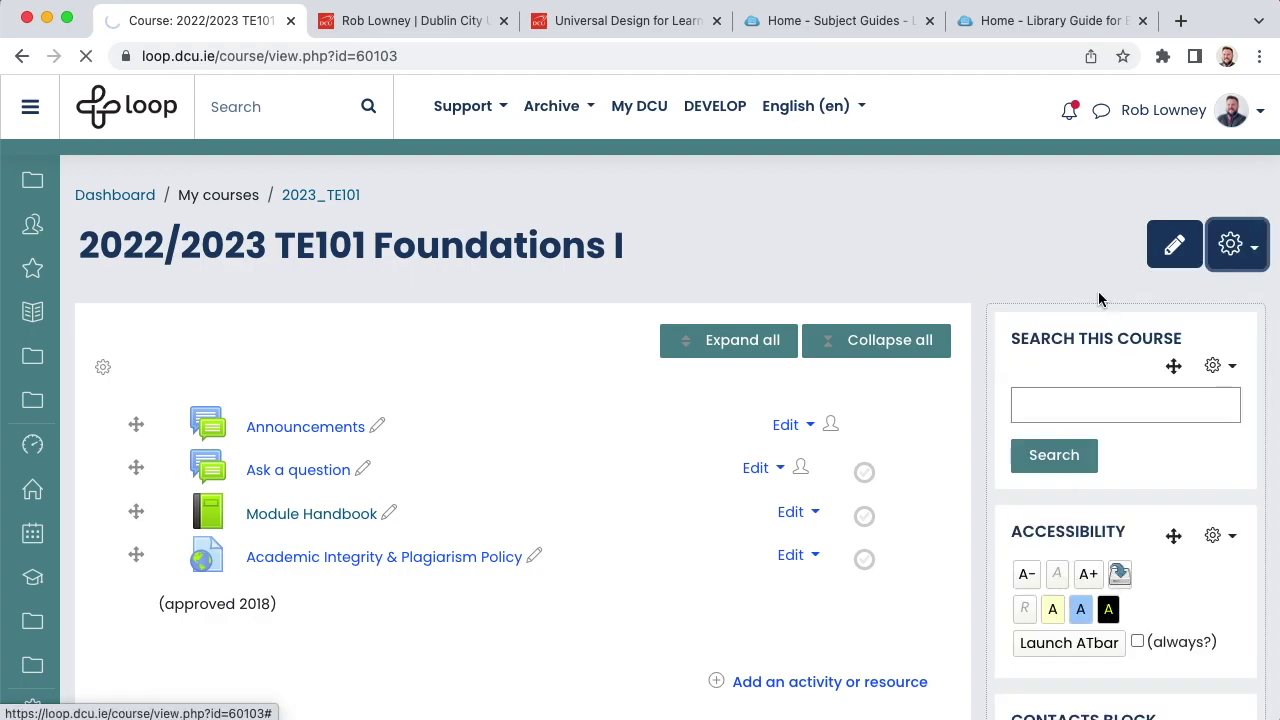
scroll(960, 488, down, 2)
scroll(960, 488, down, 2)
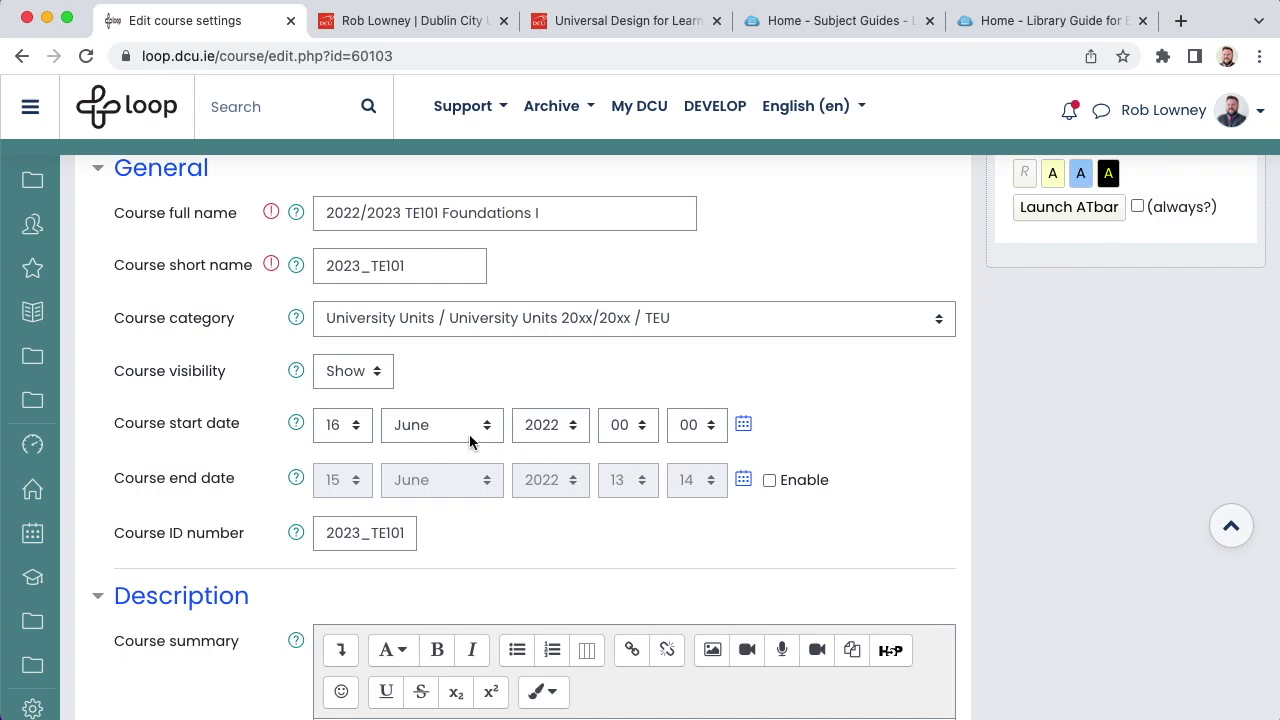
click(362, 425)
click(335, 334)
click(404, 428)
key(Down)
key(Down)
key(Down)
key(Return)
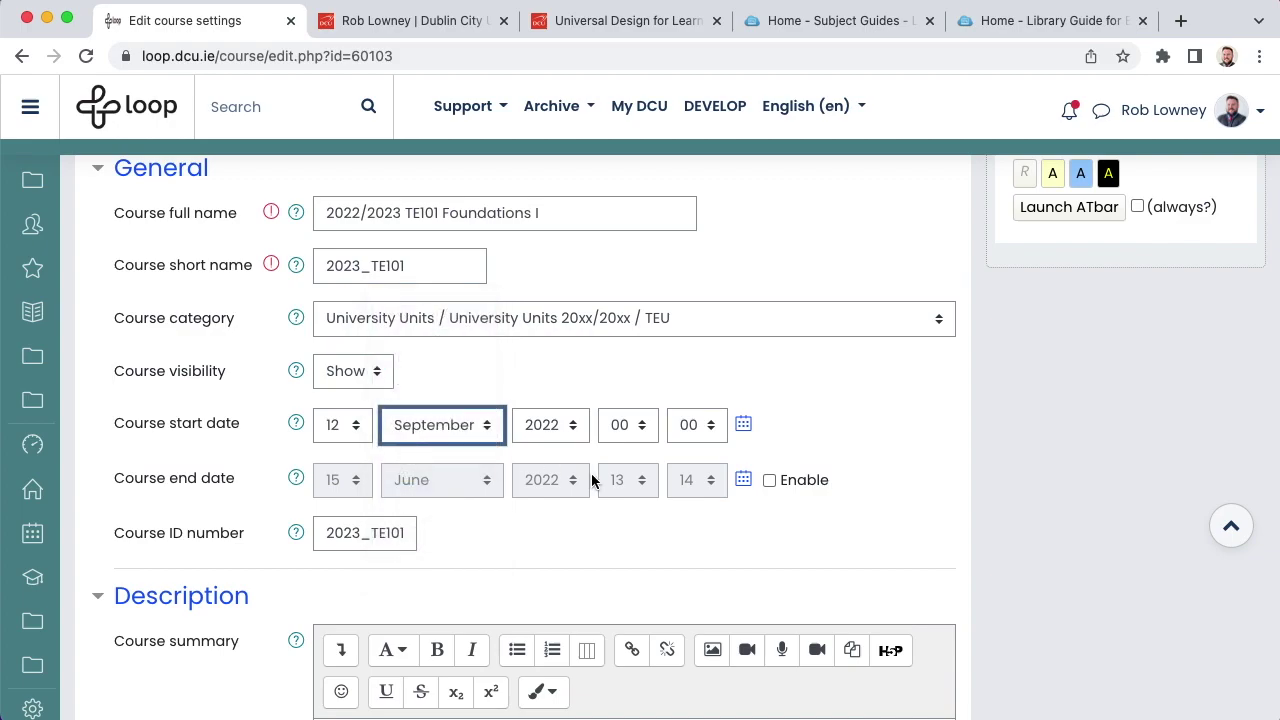
Step: Enable the course end date and set it to 1 December 2022, 00:00
click(770, 482)
click(350, 481)
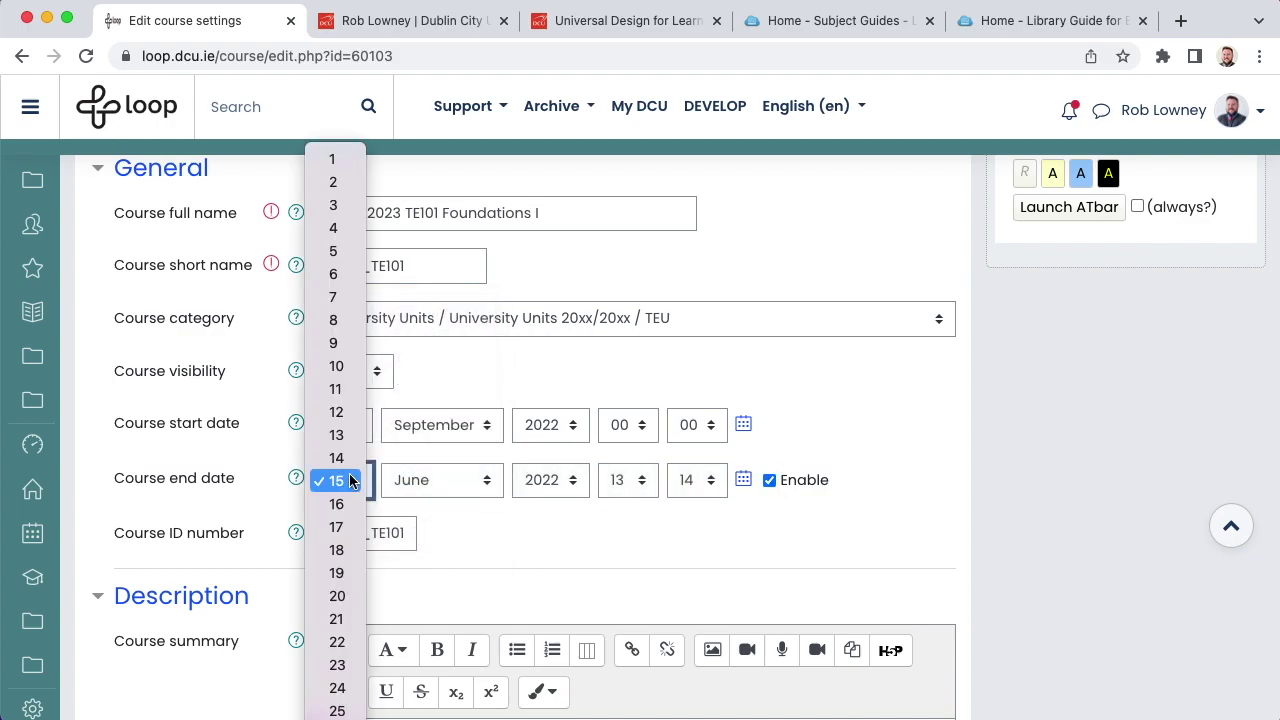
key(1)
key(Return)
click(425, 480)
key(d)
key(Return)
click(628, 481)
key(0)
key(Return)
click(686, 480)
key(0)
key(Return)
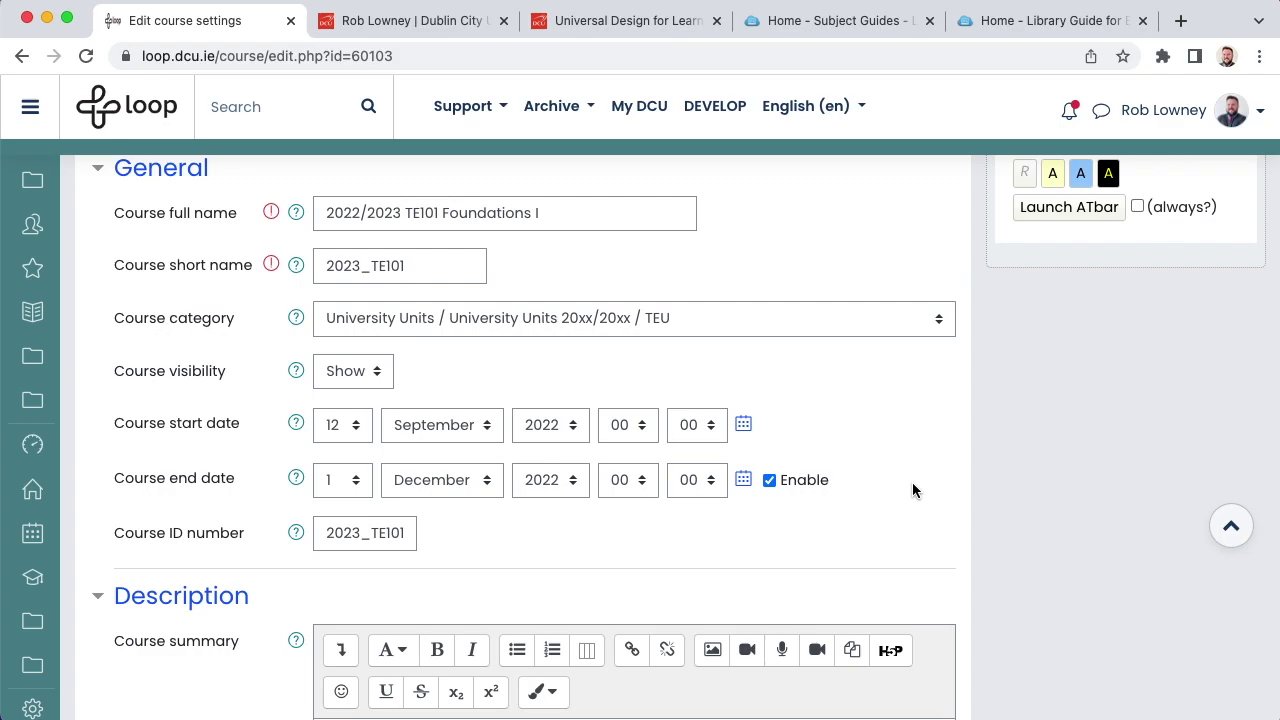
scroll(912, 490, down, 5)
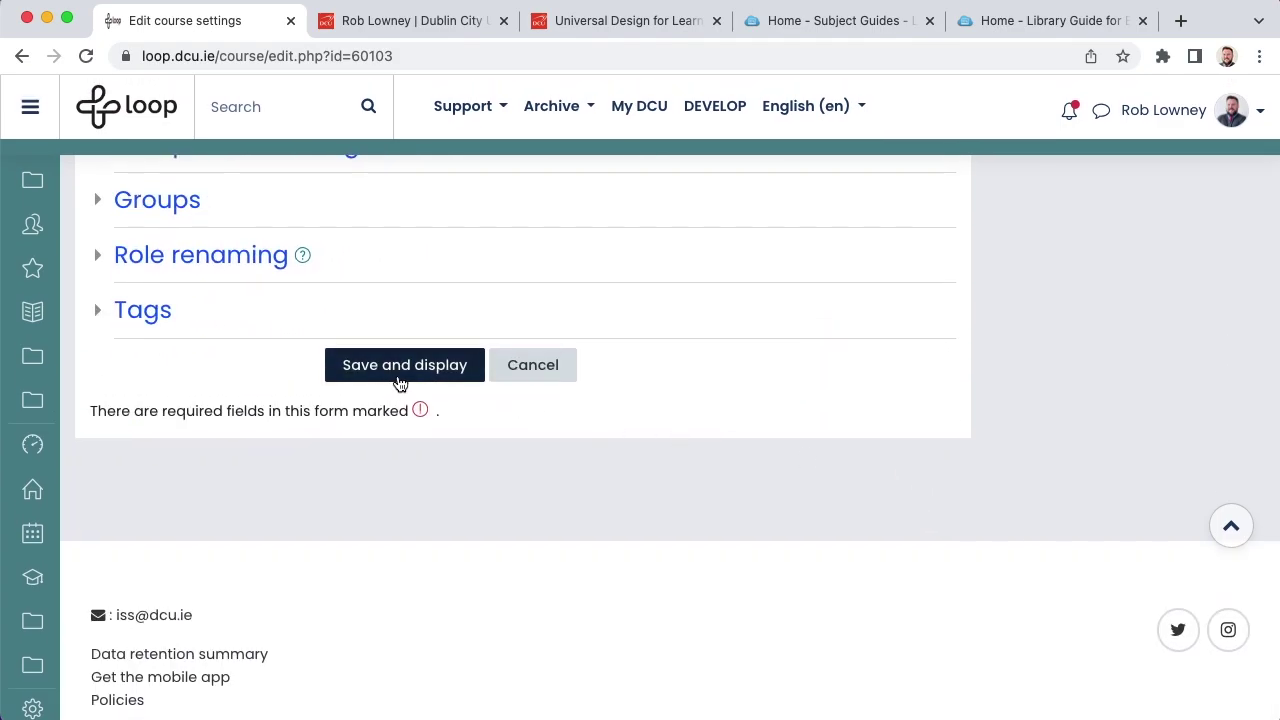
Step: Save the course settings with dates 12 September to 1 December 2022
click(393, 379)
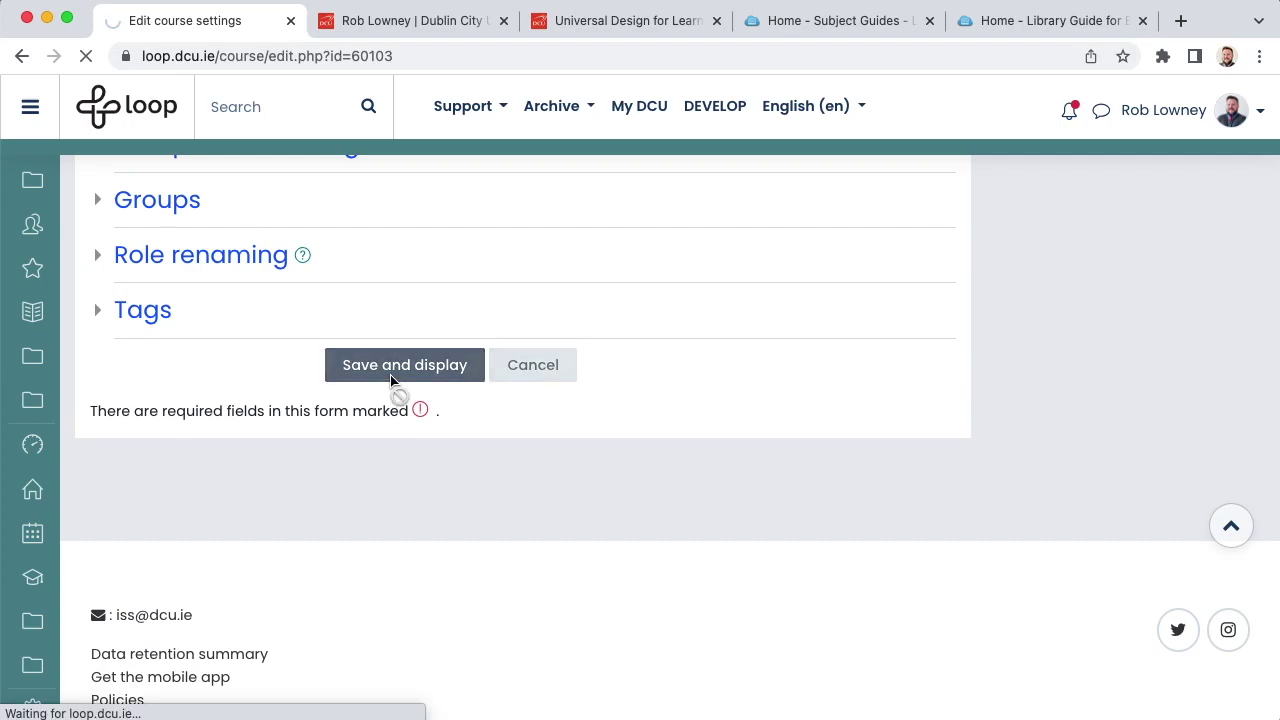